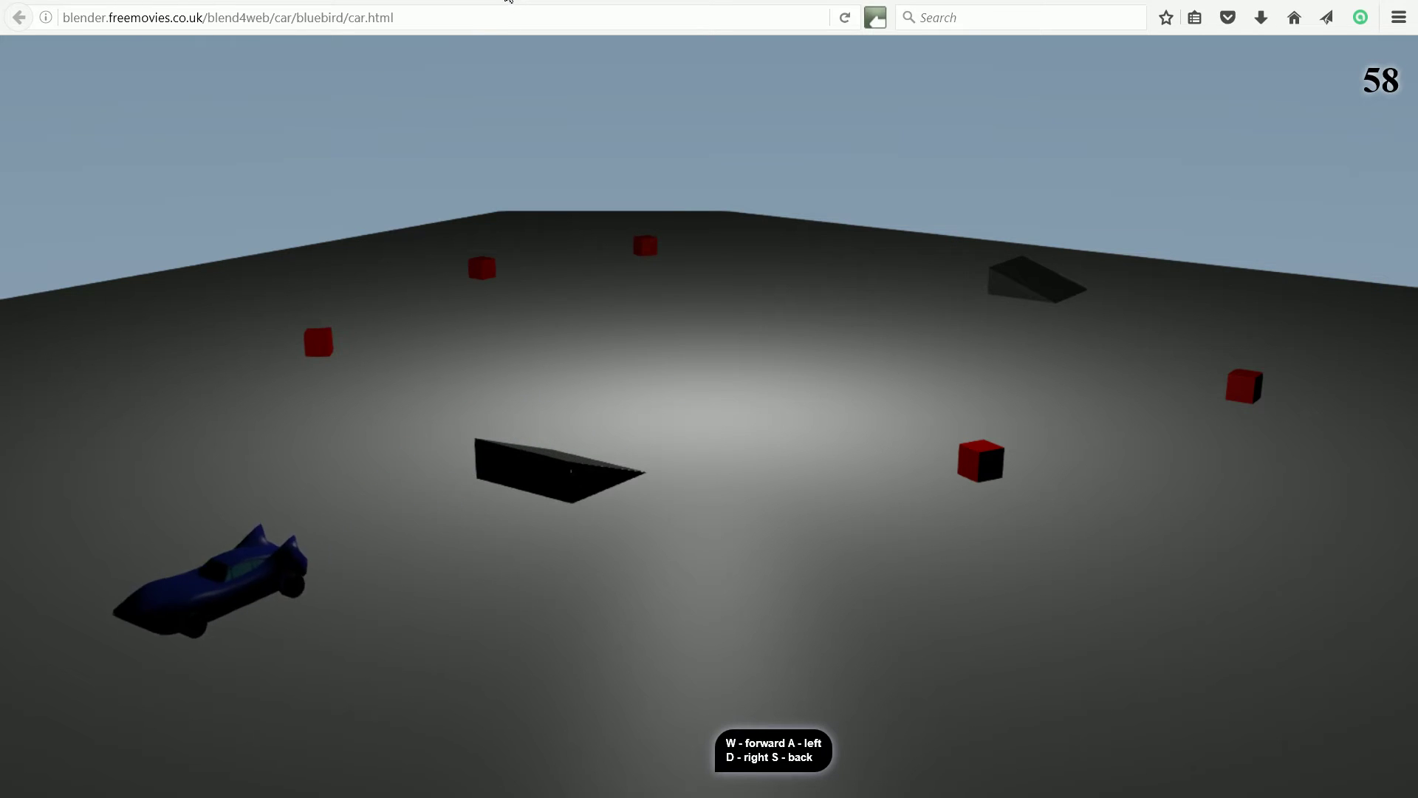
Step: Drive the blue demo car forward, curving left into a red cube, then stop
key("a")
key("w")
key("w")
key("a")
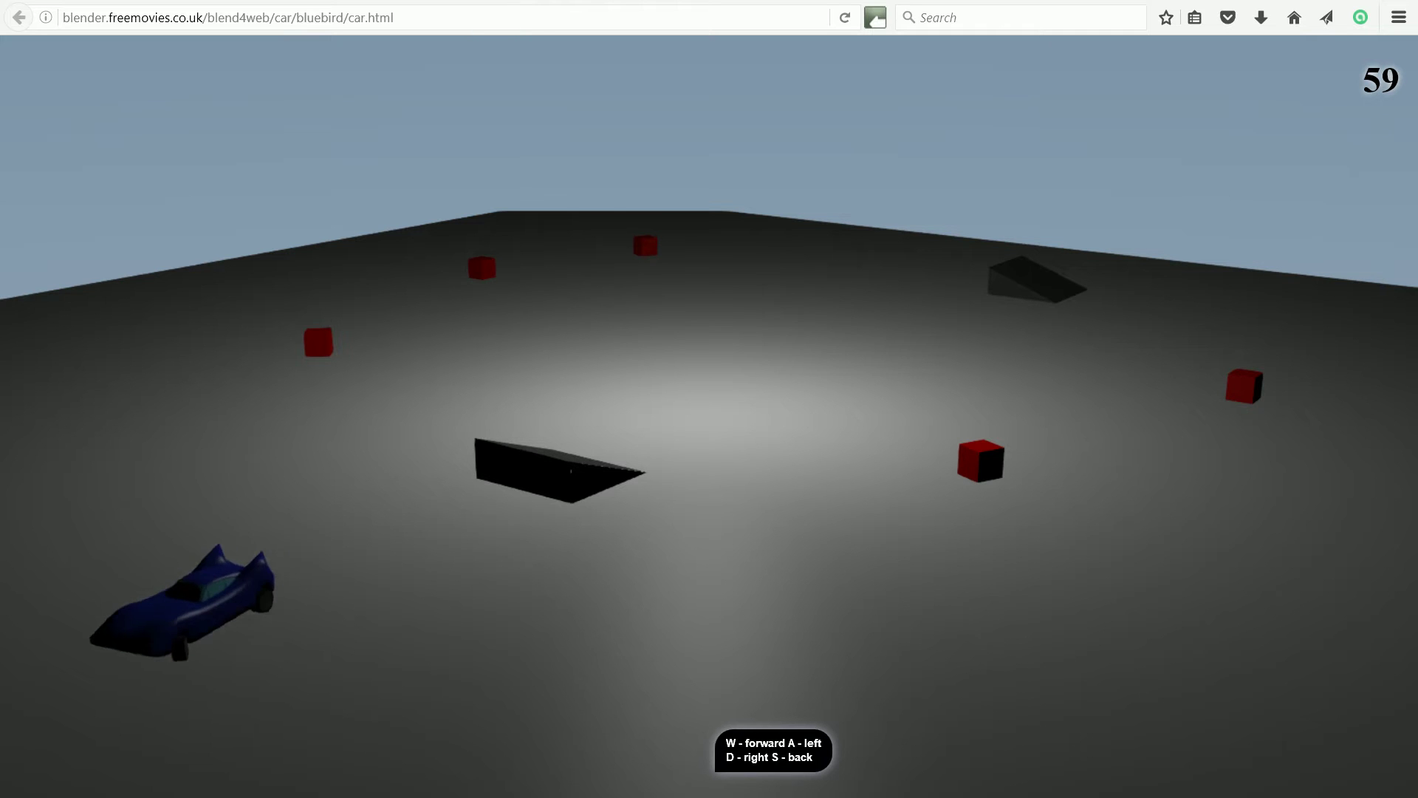
key("w")
key("a")
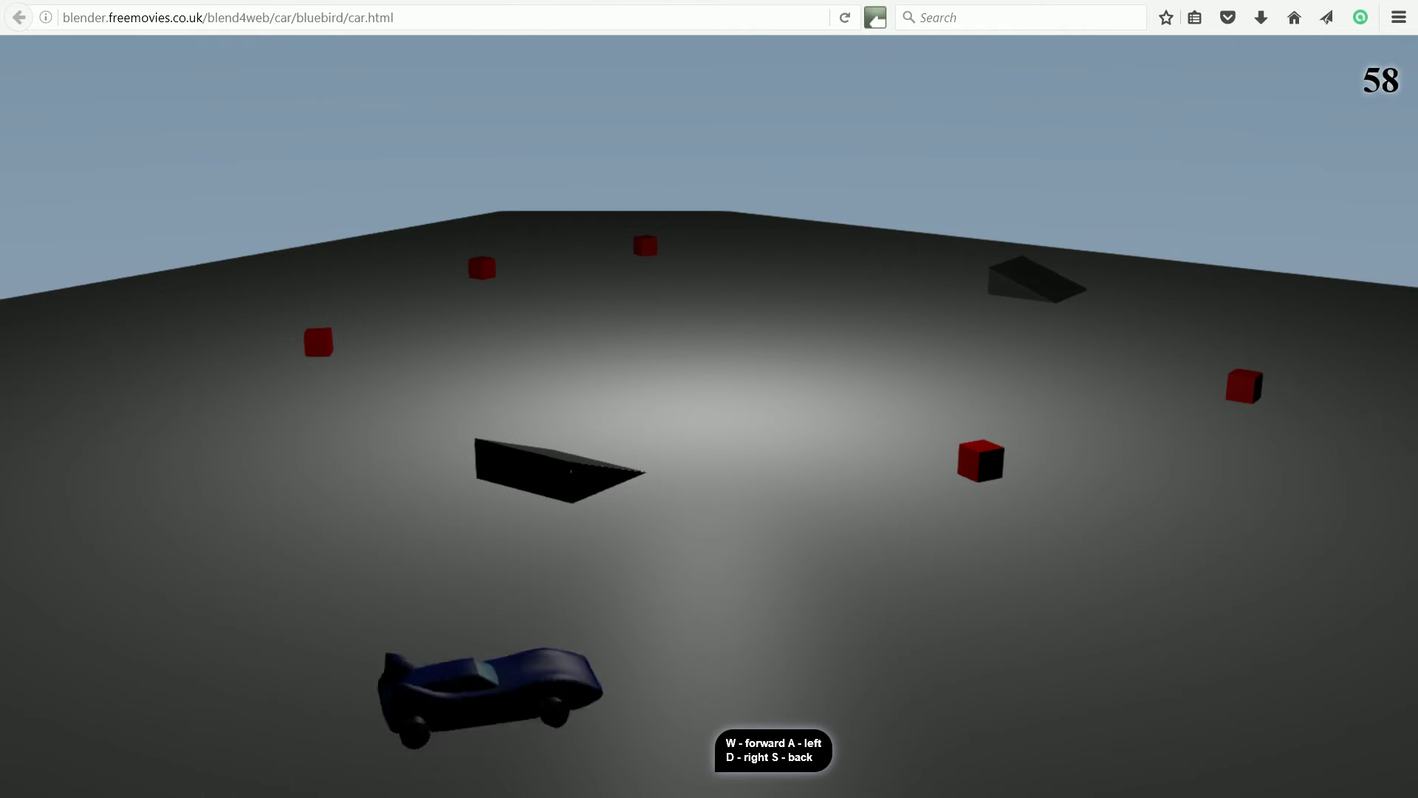
key("w")
key("a")
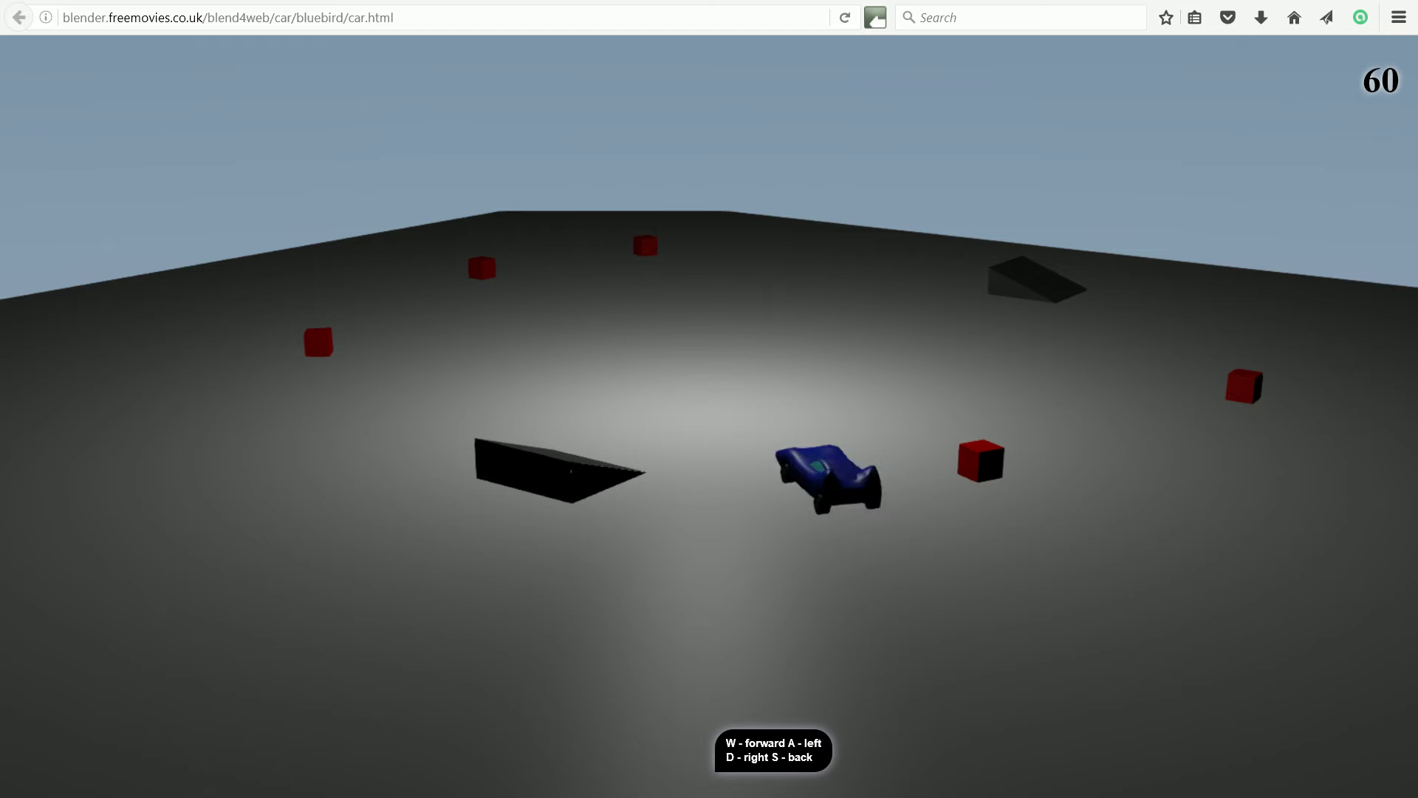
key("w")
key("a")
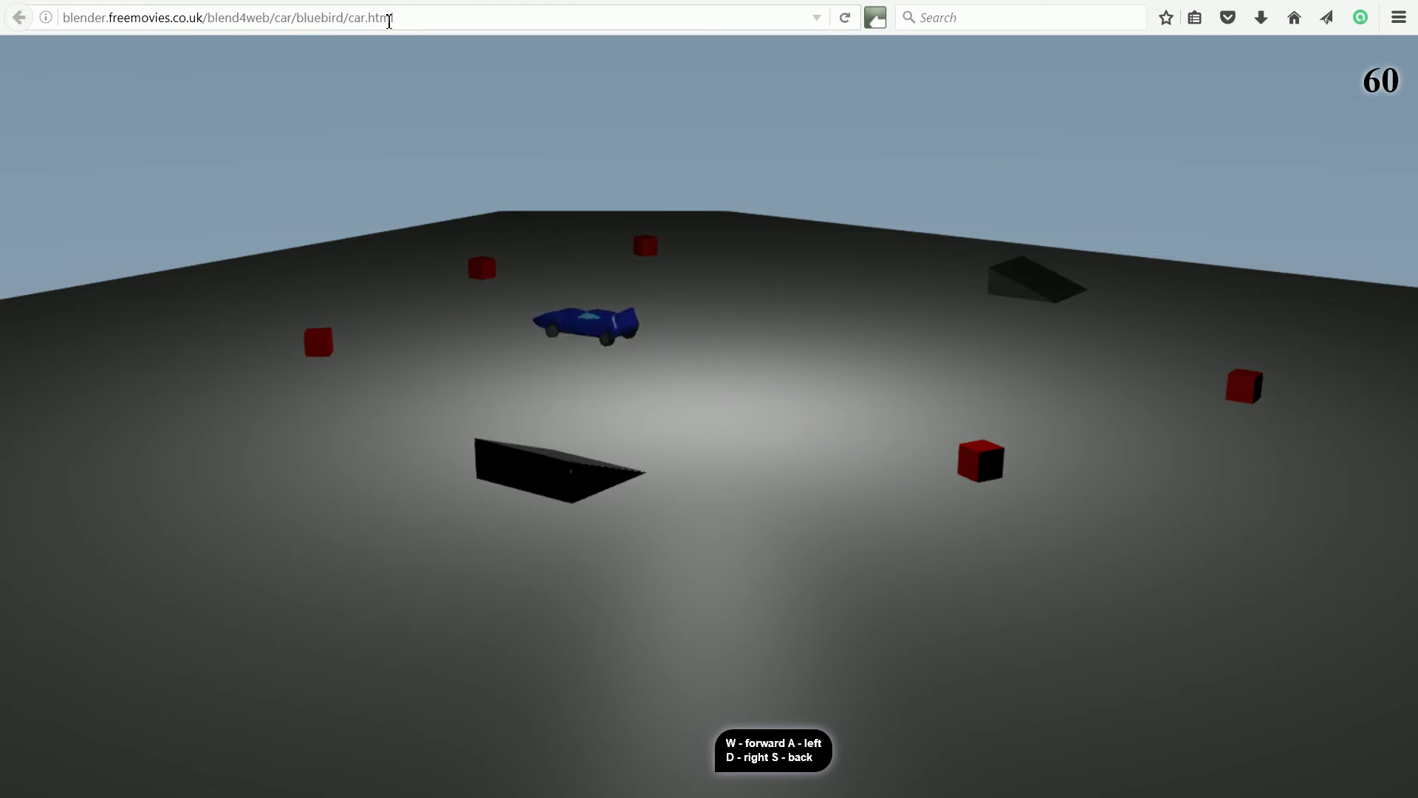
key("w")
key("a")
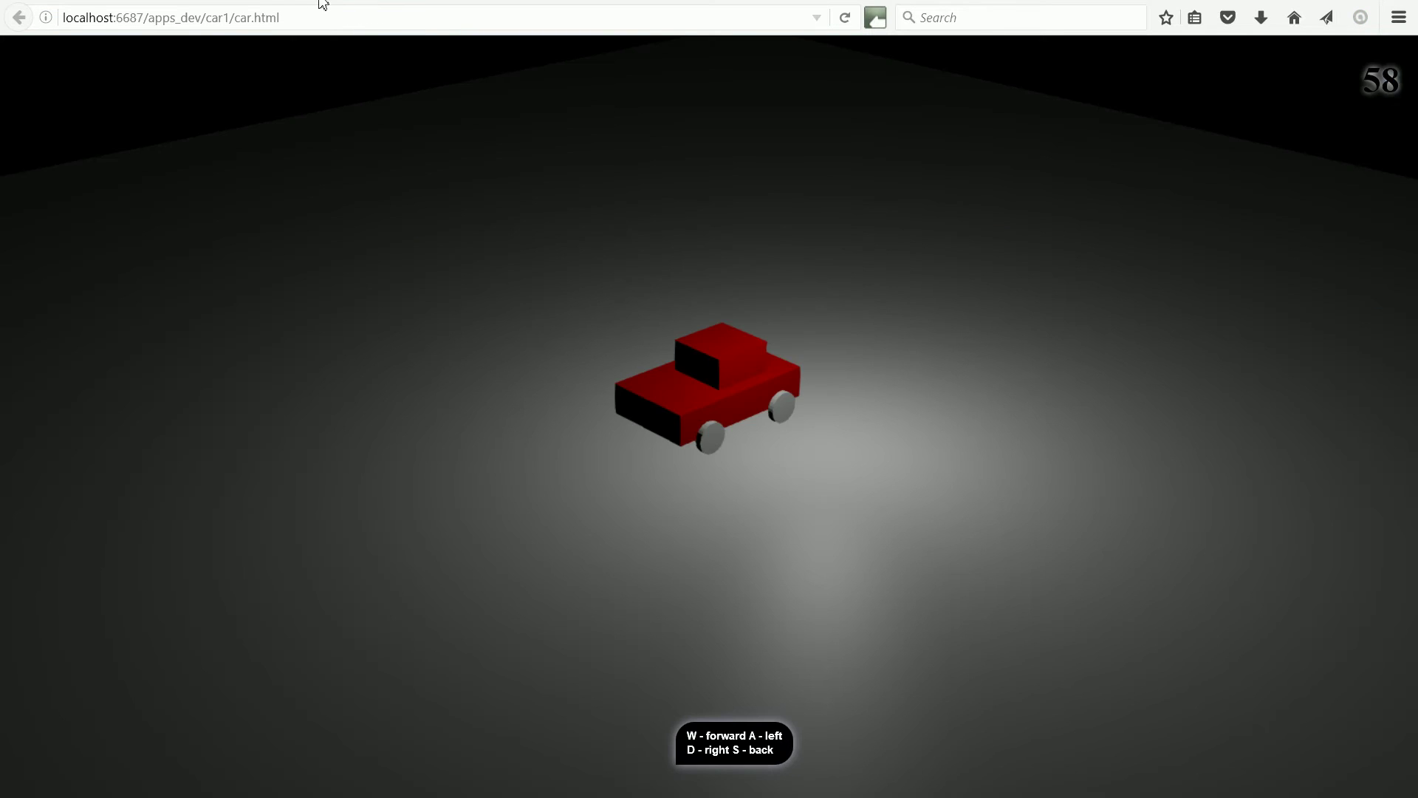
Step: Drive the red box car forward steering left, then reverse and turn it around
key("a")
key("w")
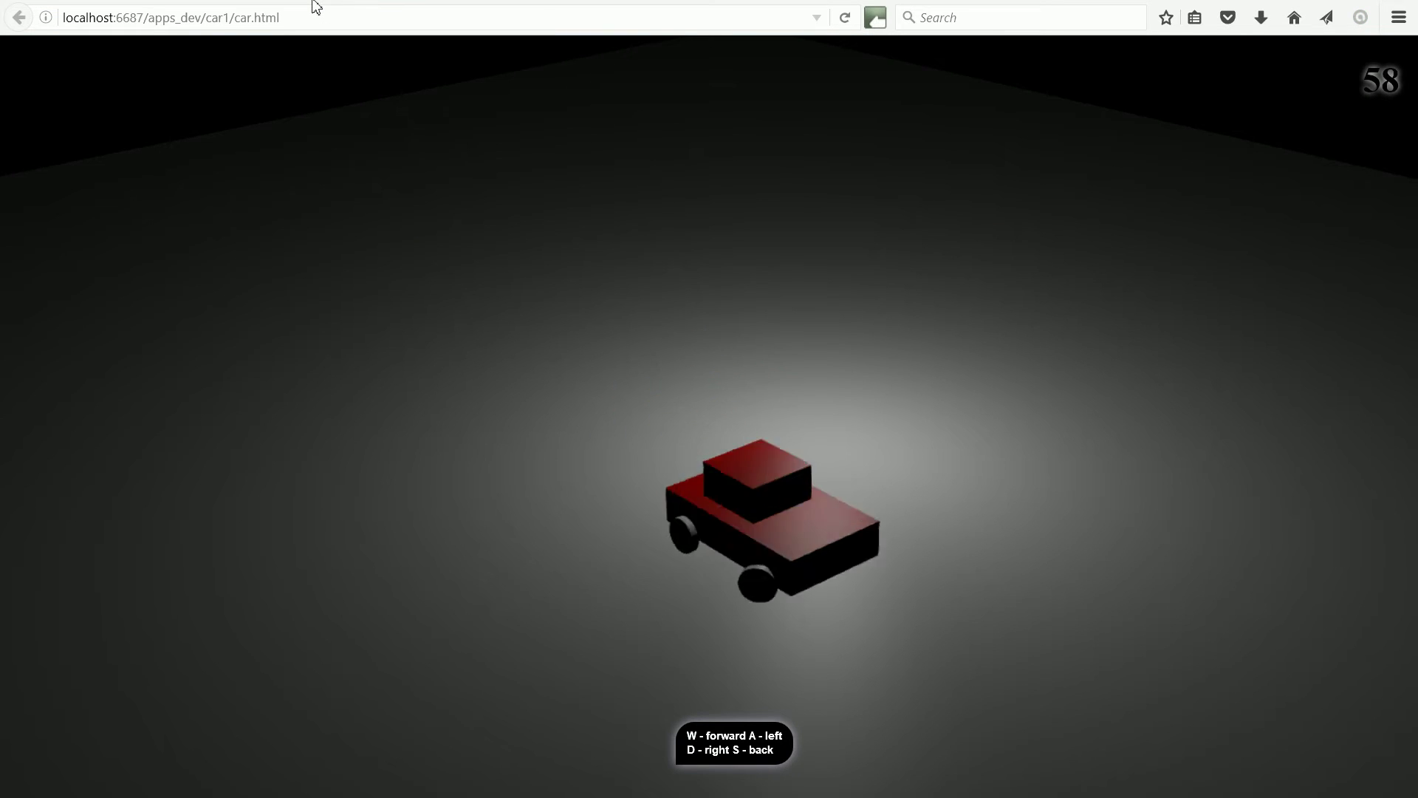
key("s")
key("d")
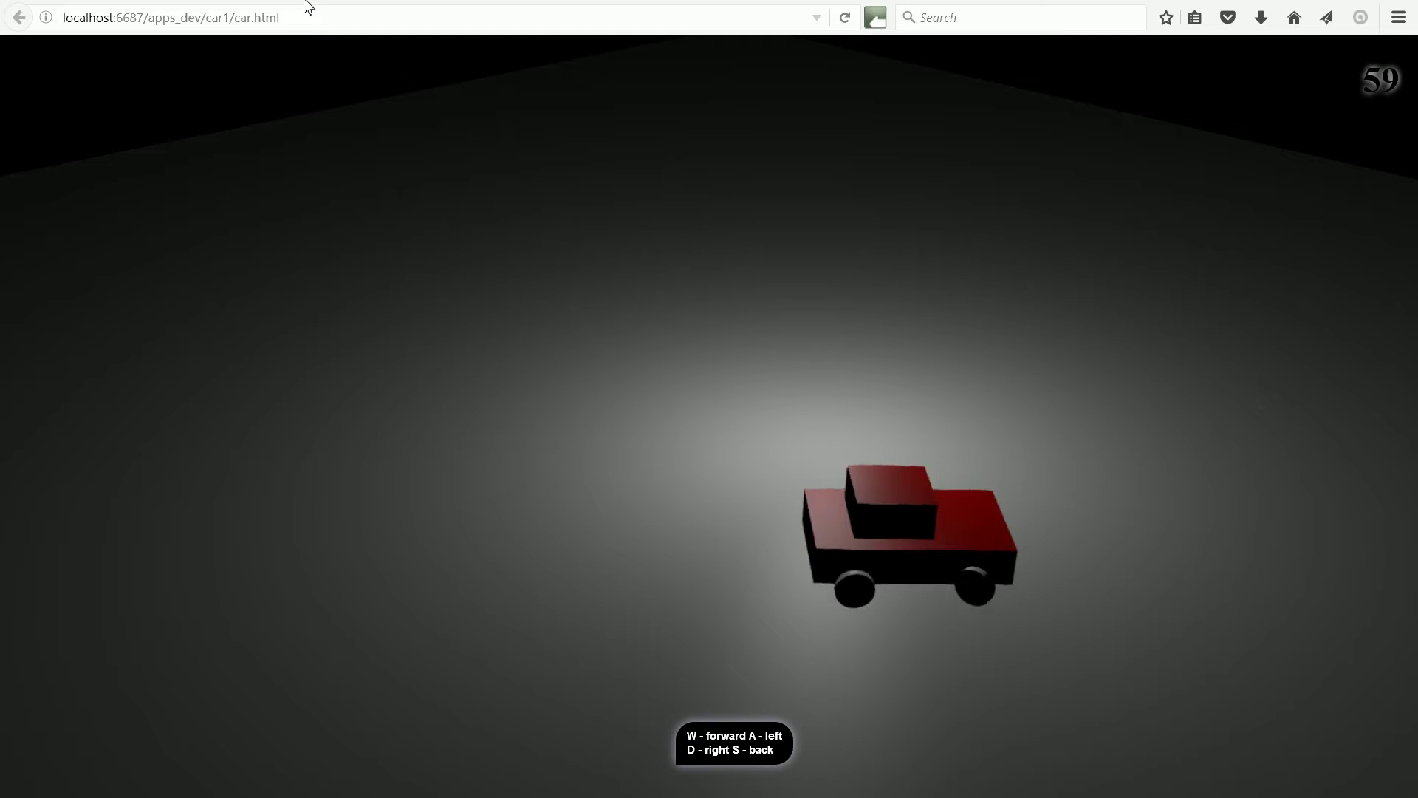
key("a")
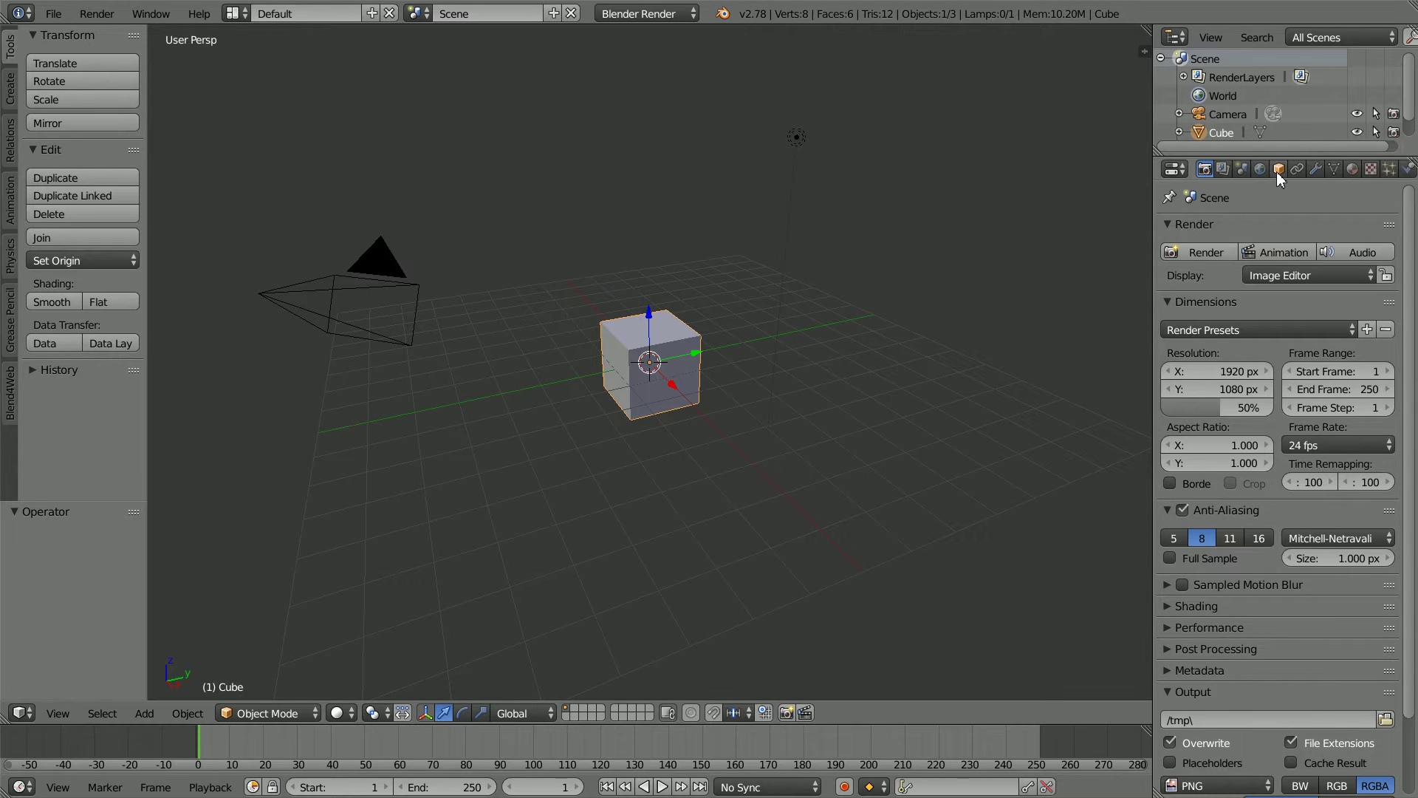
left_click(1276, 172)
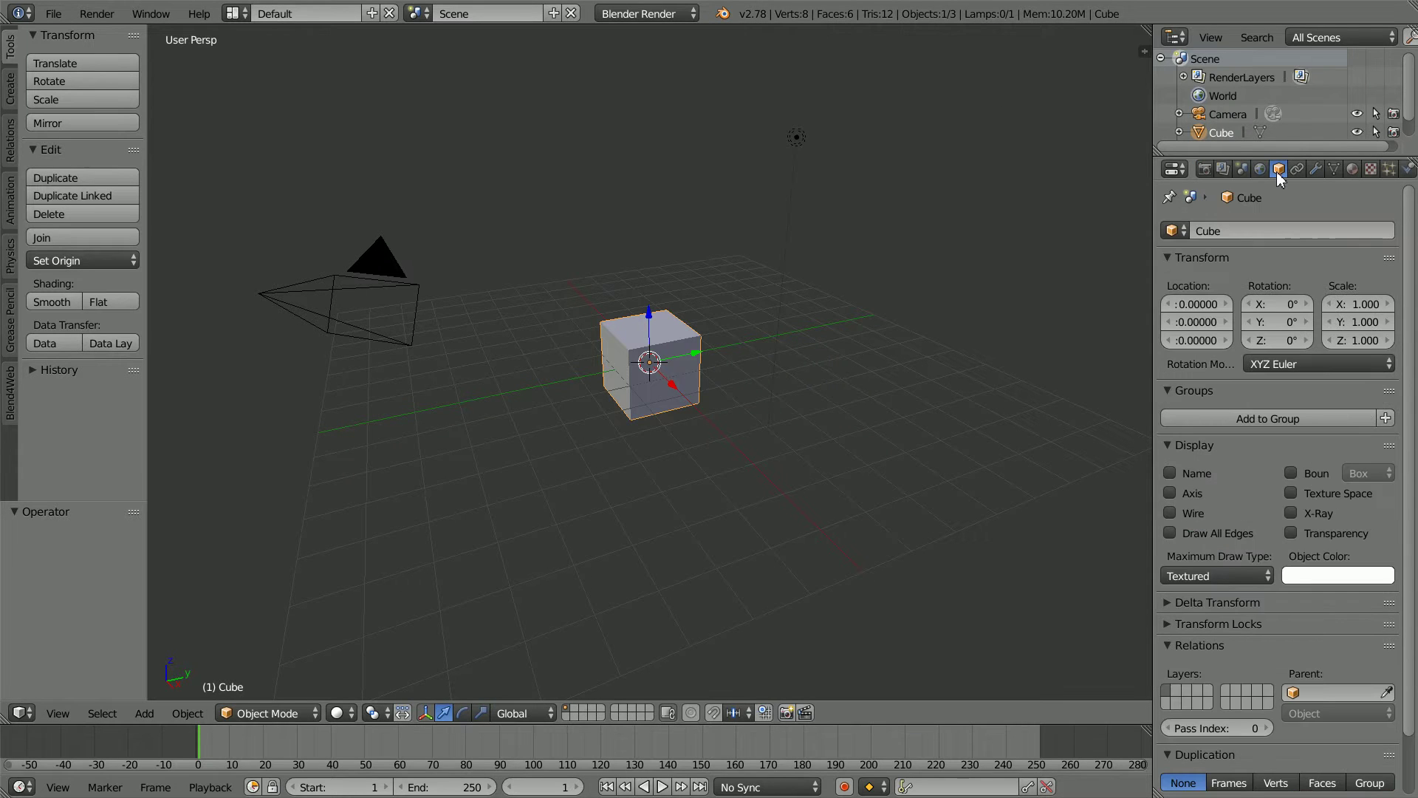
Step: Rename the cube to chassis, scale it to 1.5, 2.5, 0.5 and raise it to Z 1
left_click(1240, 225)
type("chassis")
left_click(1359, 304)
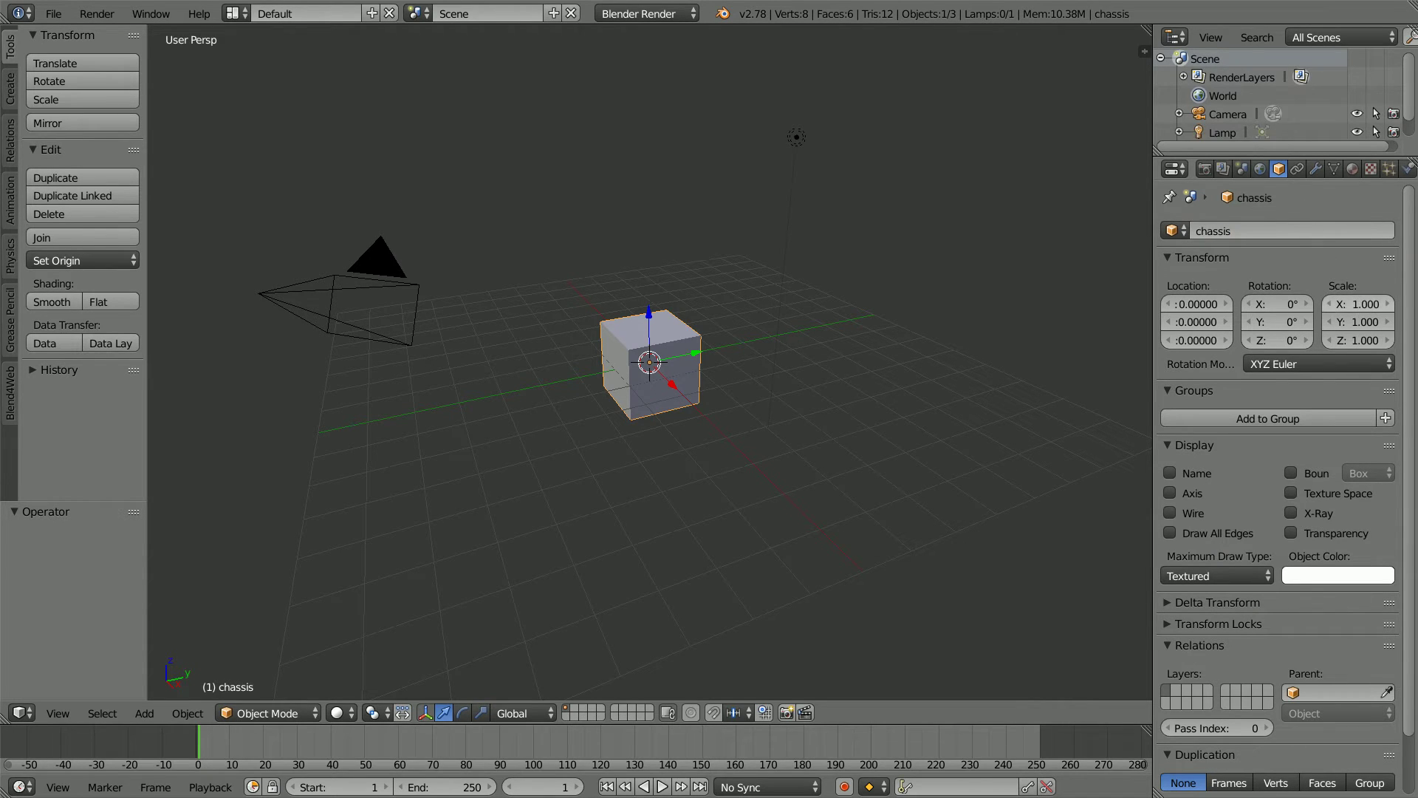
type("1.5")
key("Tab")
type("2.")
key("Tab")
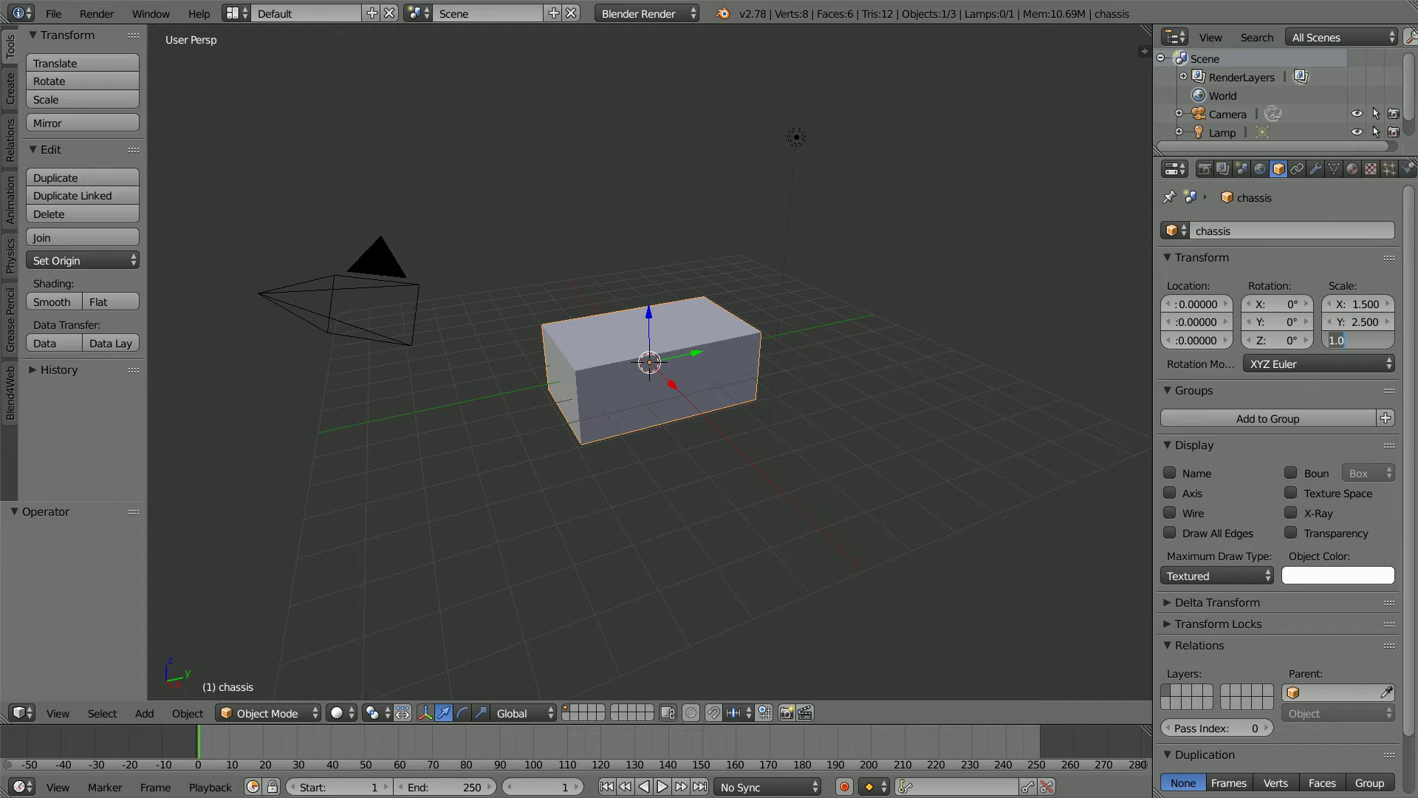
key("BackSpace")
key("Return")
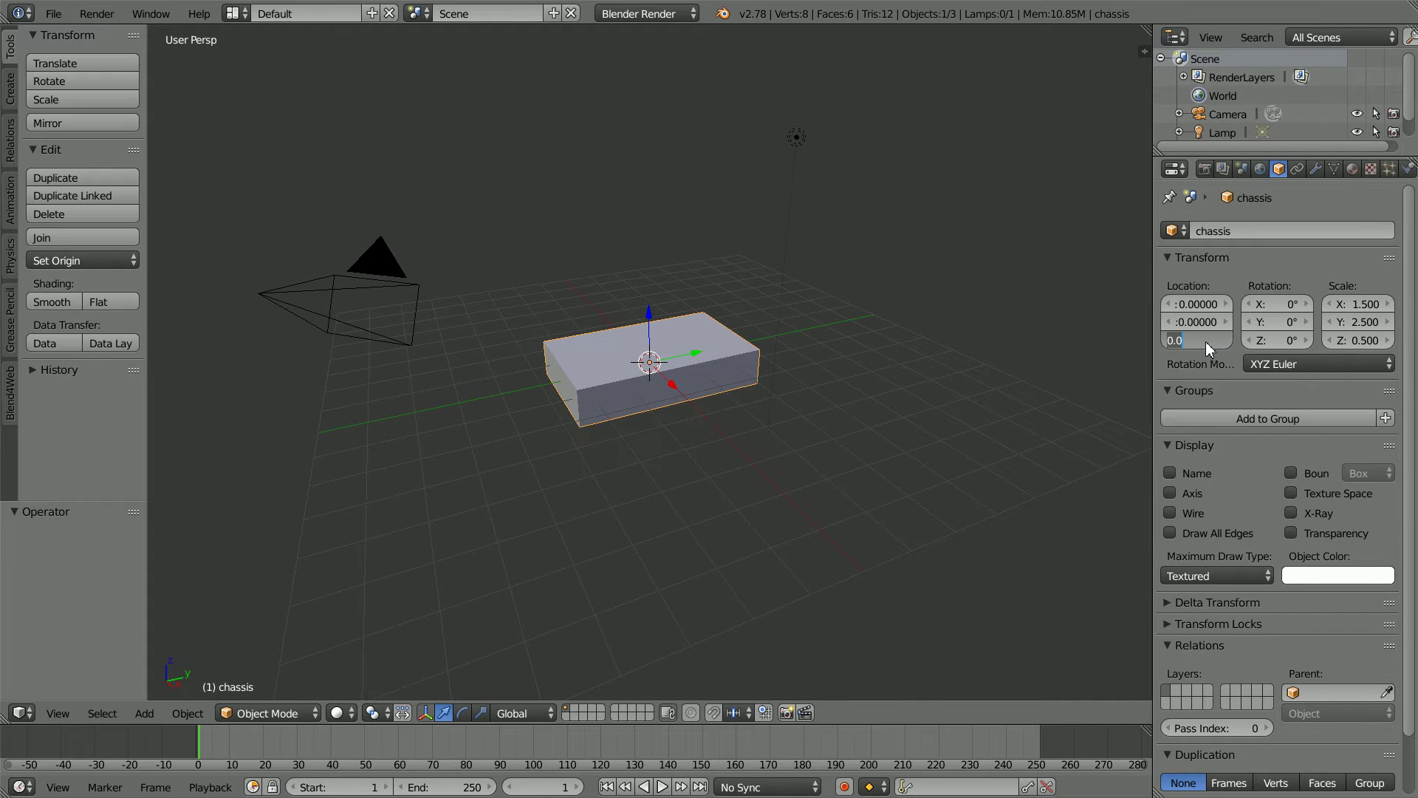
type("1")
key("Return")
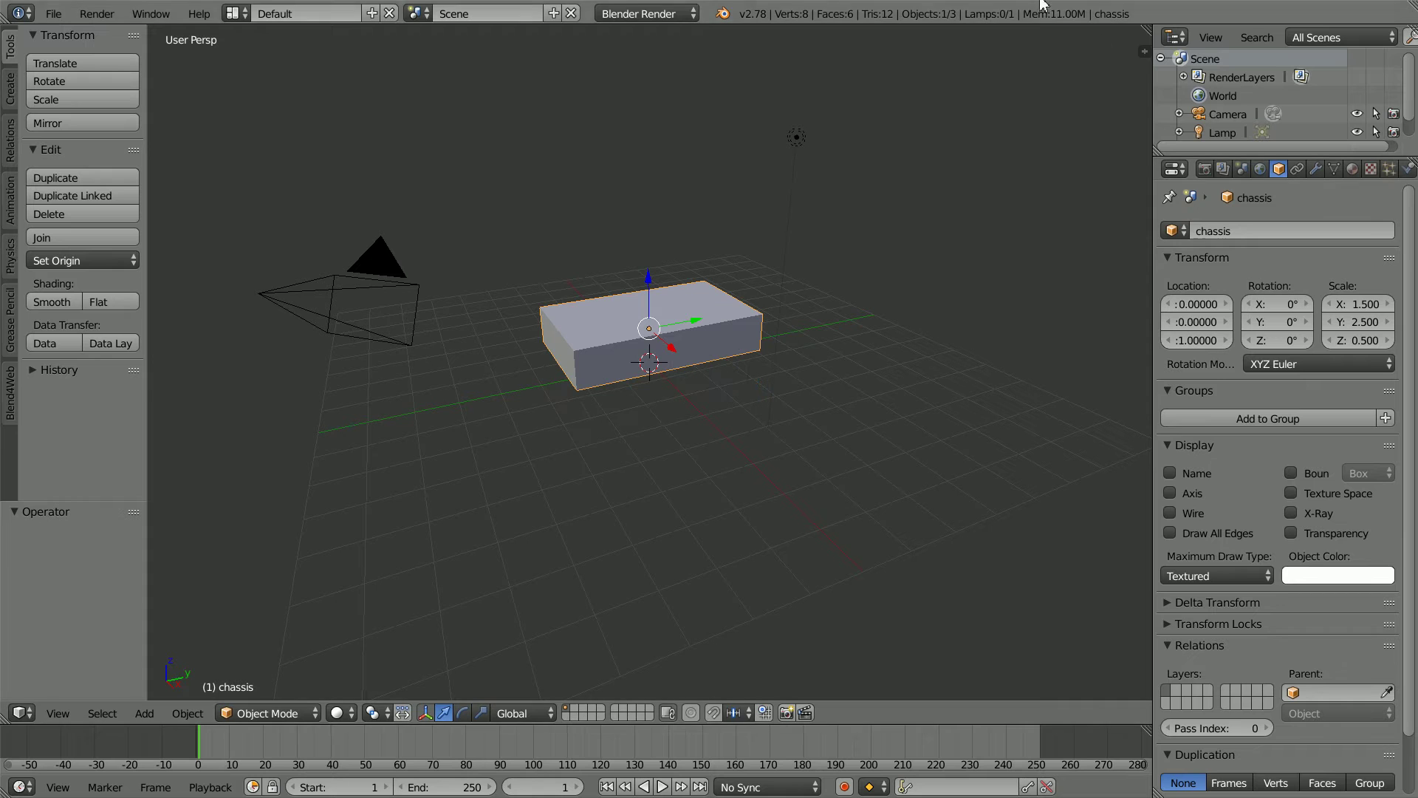
Step: Make the chassis material's diffuse colour red by removing the green and blue
left_click(1349, 174)
left_click(1229, 516)
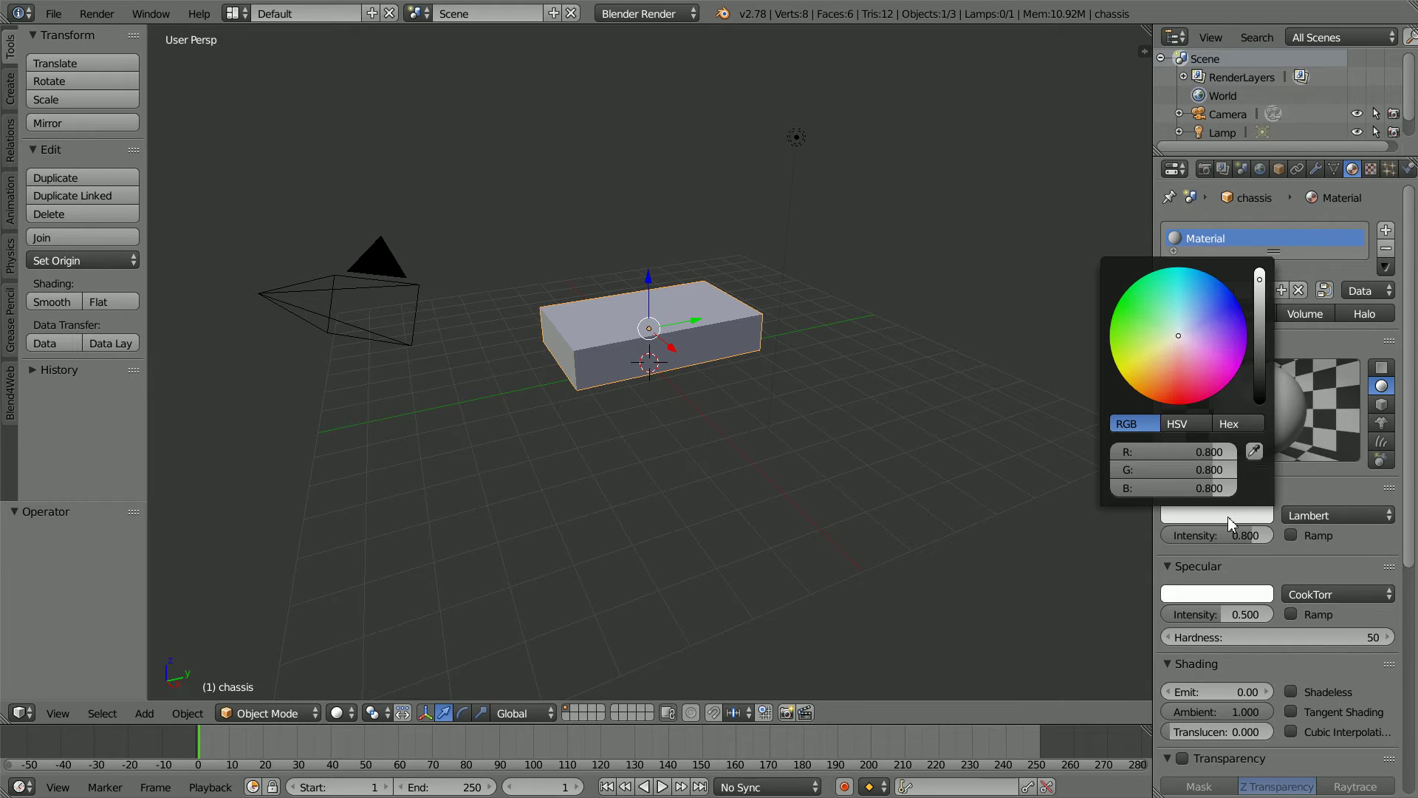
left_click_drag(1210, 470, 1069, 473)
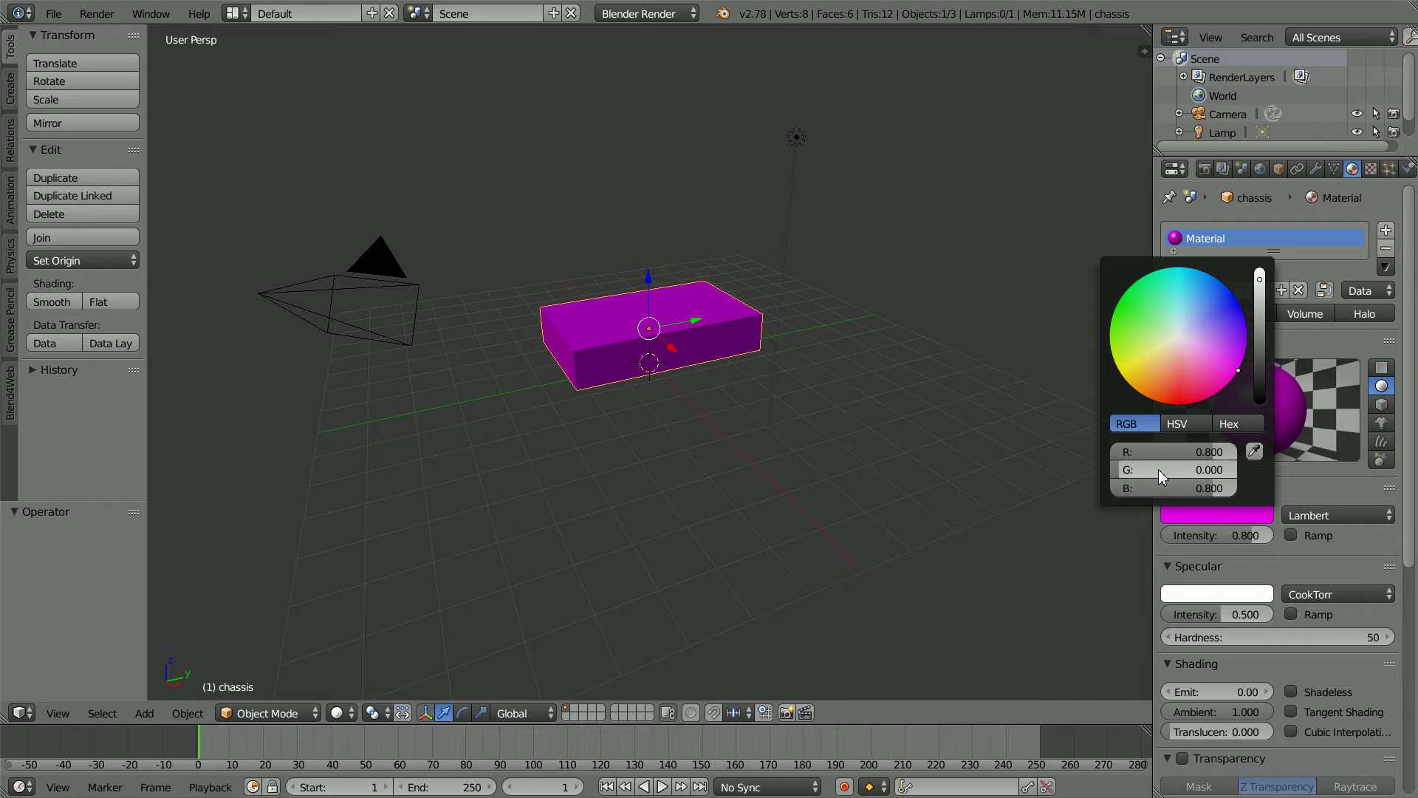
left_click_drag(1217, 489, 1055, 498)
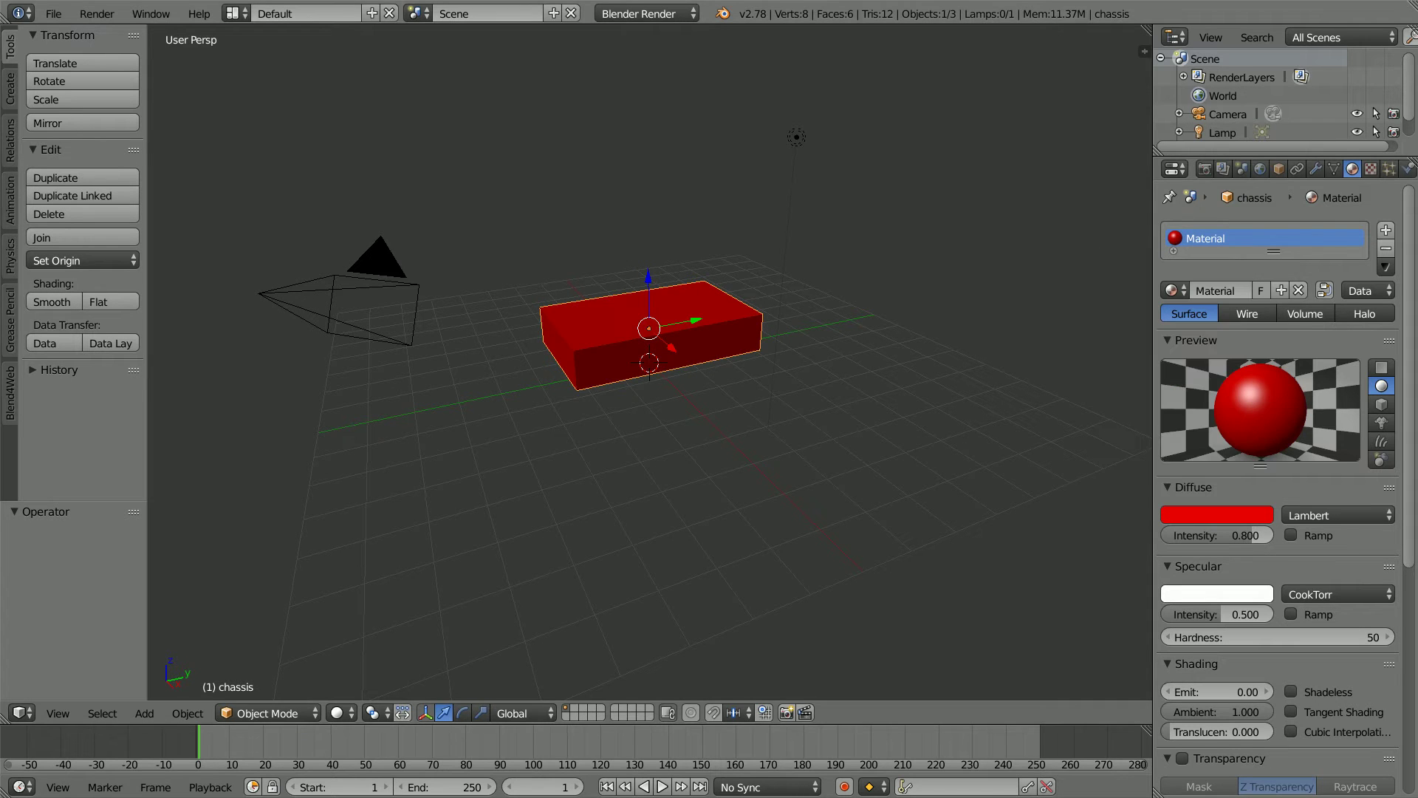
left_click(144, 713)
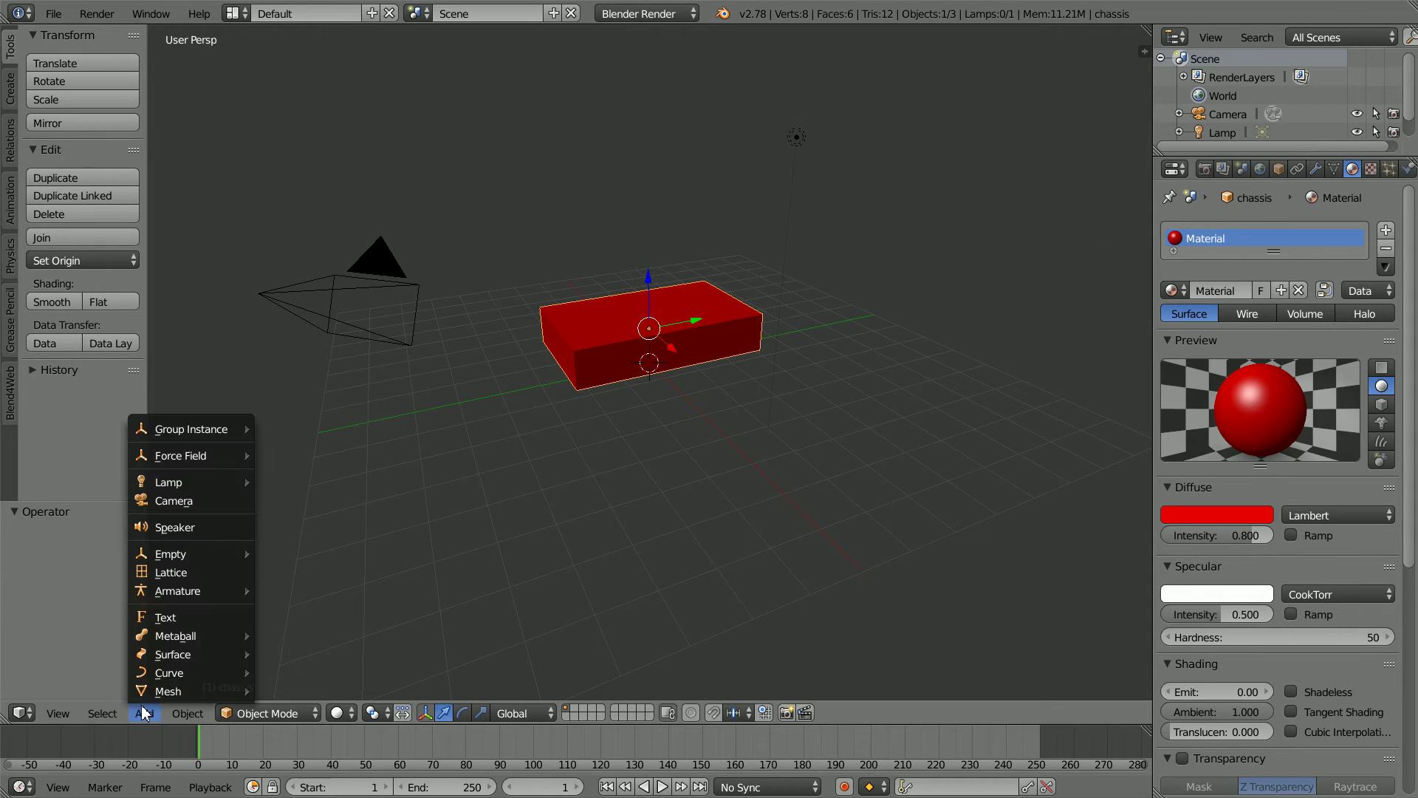
Step: Add a new cube and assign it the existing red Material
mouse_move(166, 693)
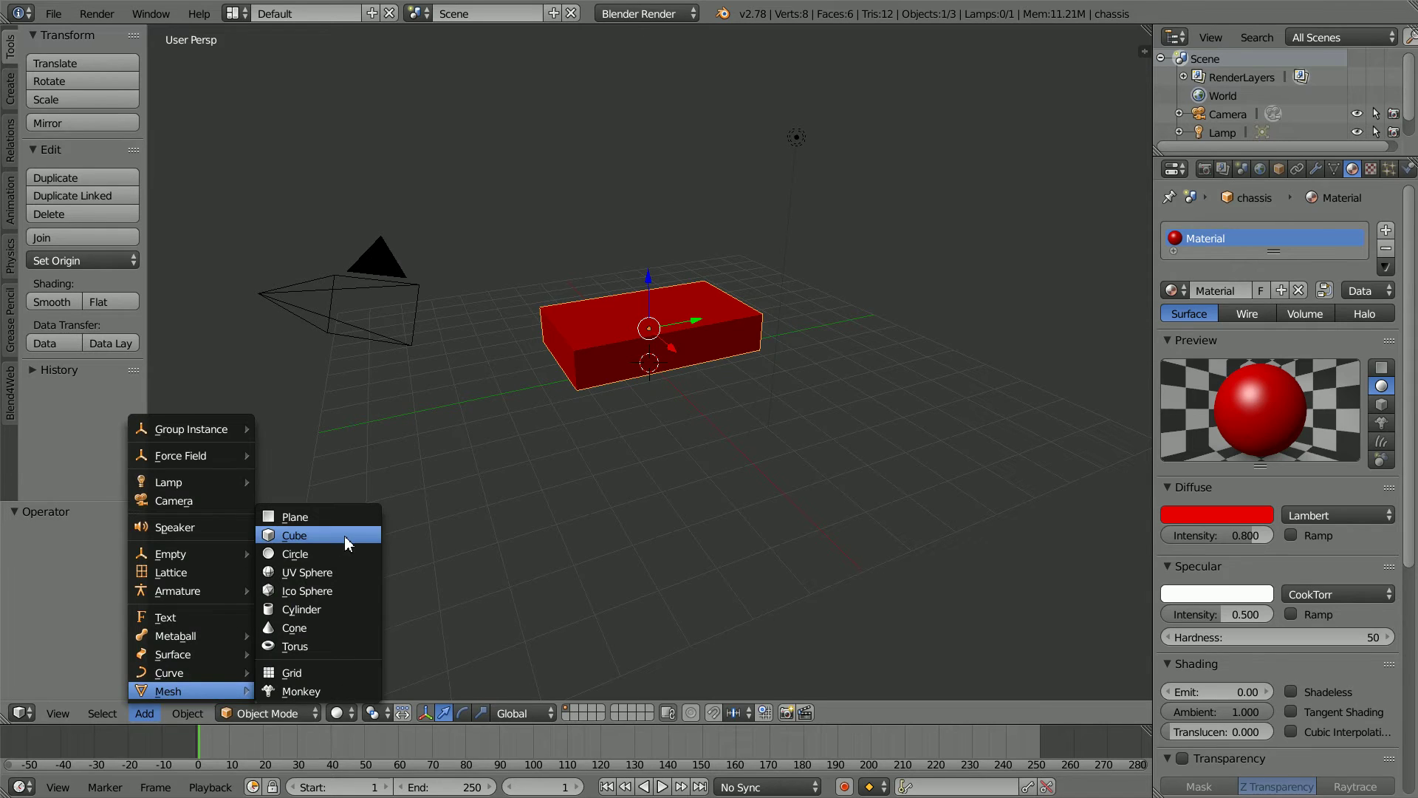
left_click(292, 535)
left_click(1174, 291)
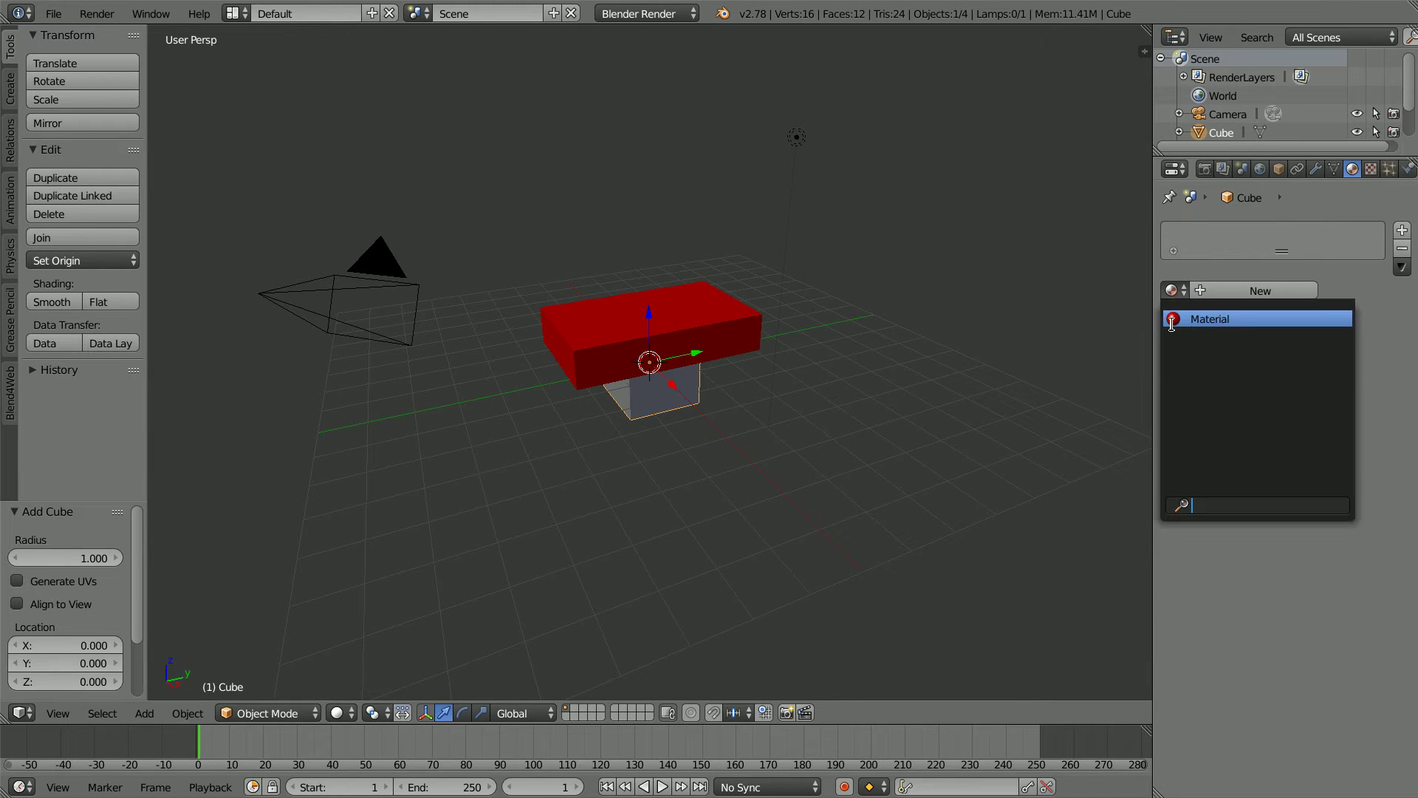
left_click(1209, 318)
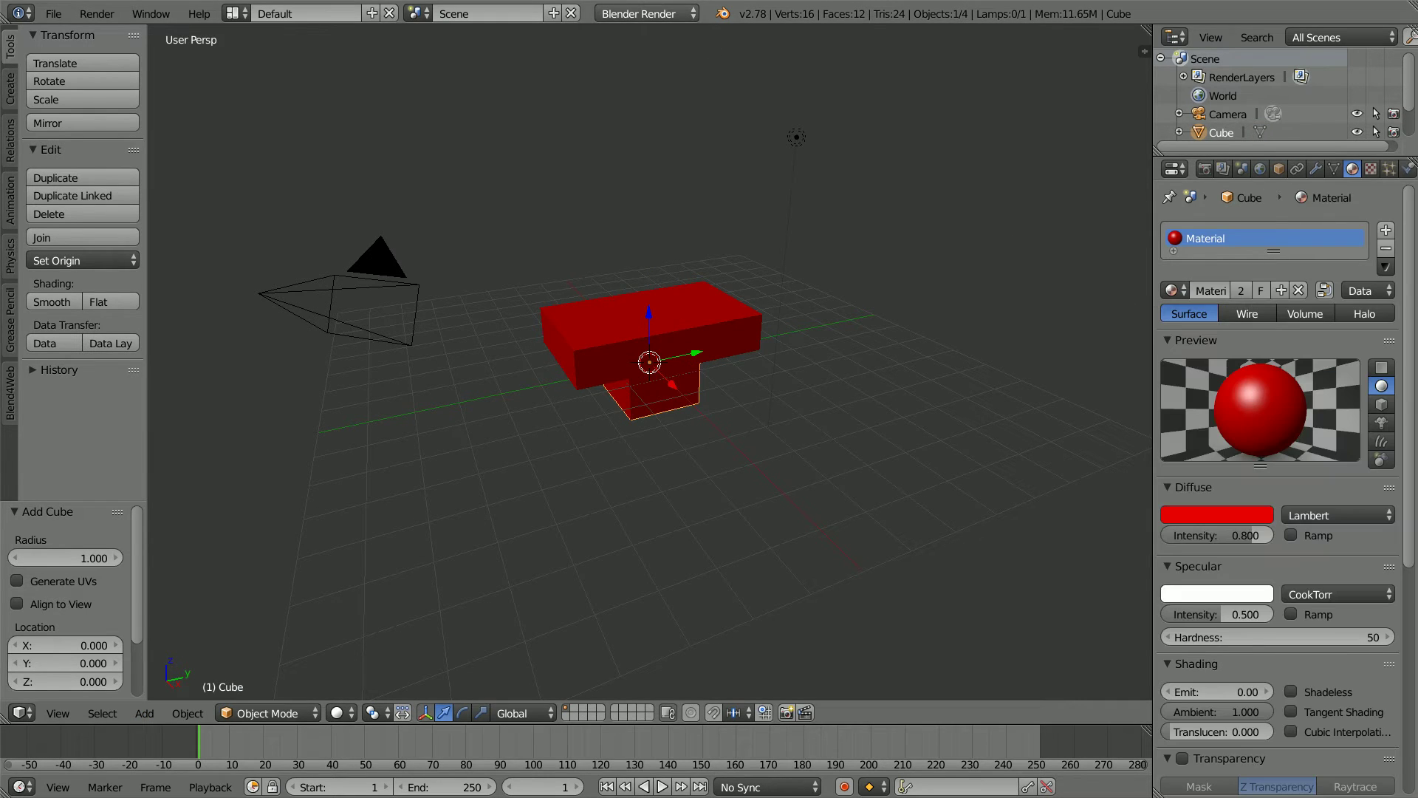
Step: Place the new cube at Y 0.5, Z 1.5 as a cabin on top of the chassis
left_click(1279, 169)
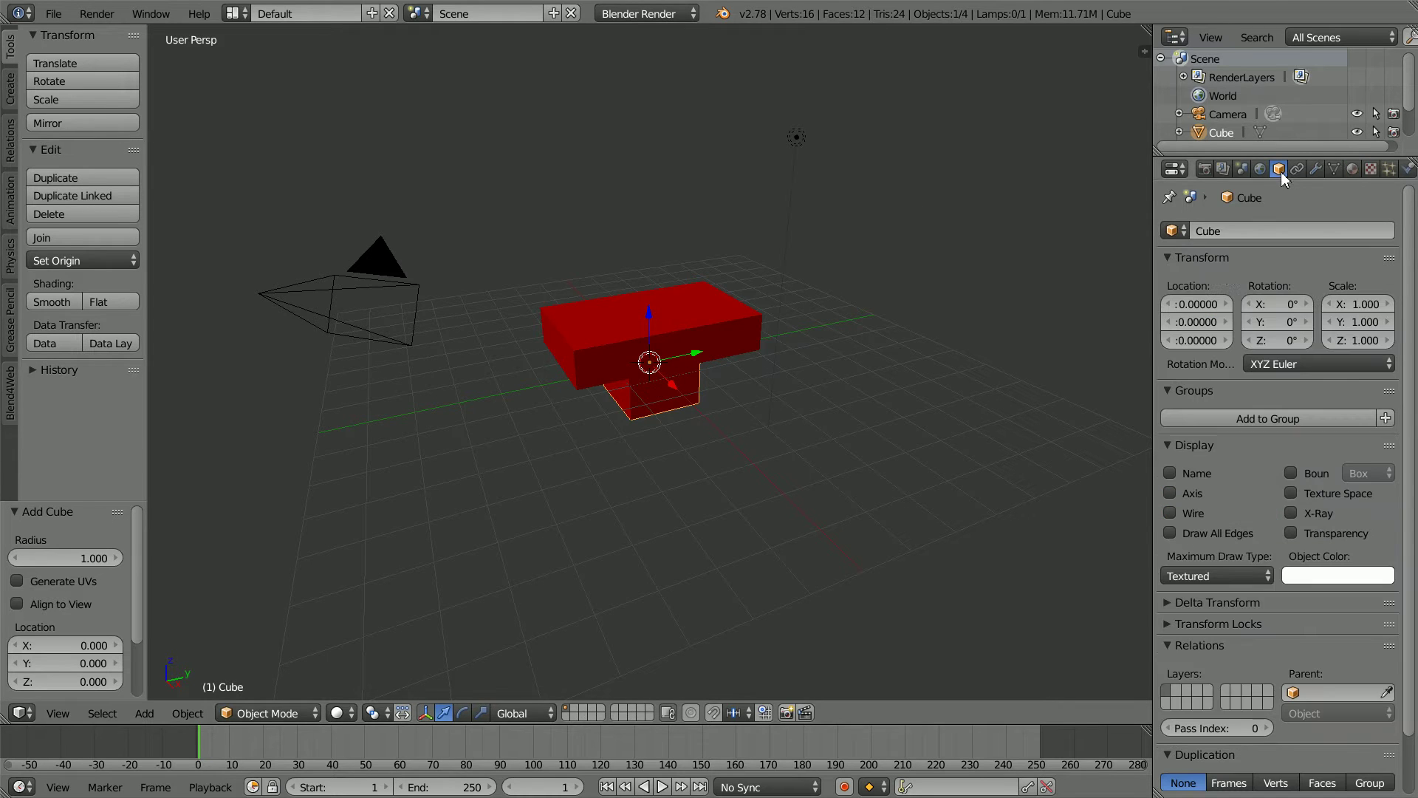
left_click(1191, 321)
key("BackSpace")
type(".5")
key("Tab")
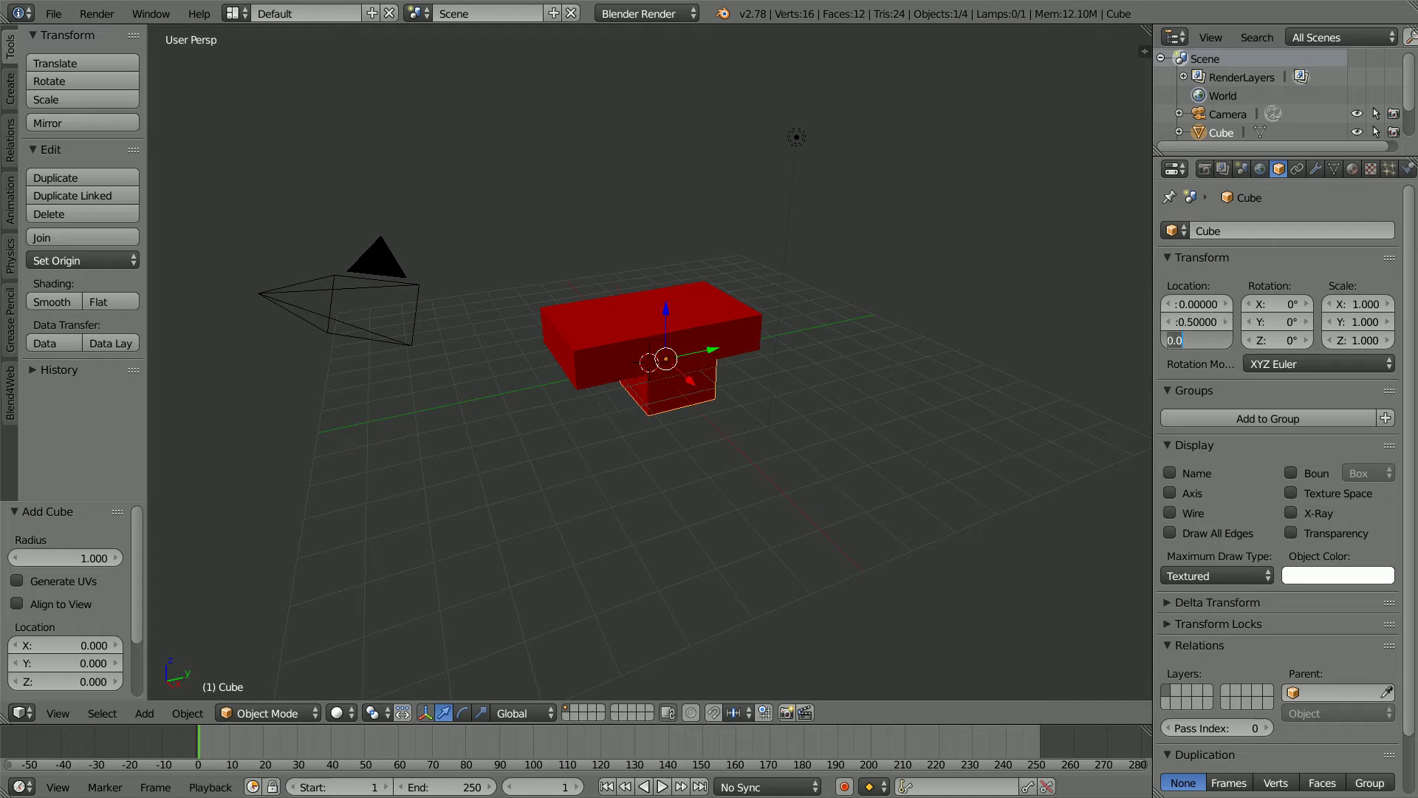
type("1.5")
key("Return")
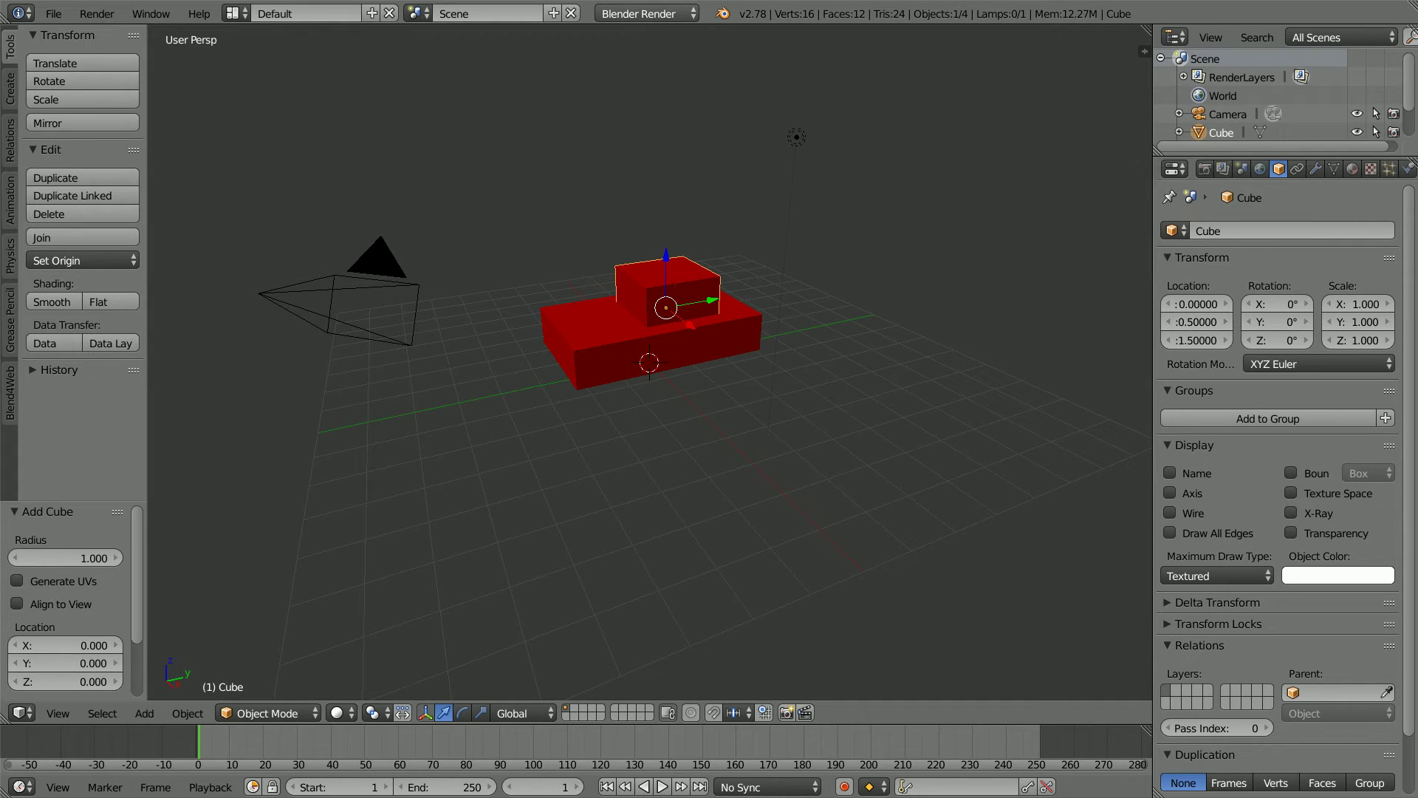
left_click(144, 713)
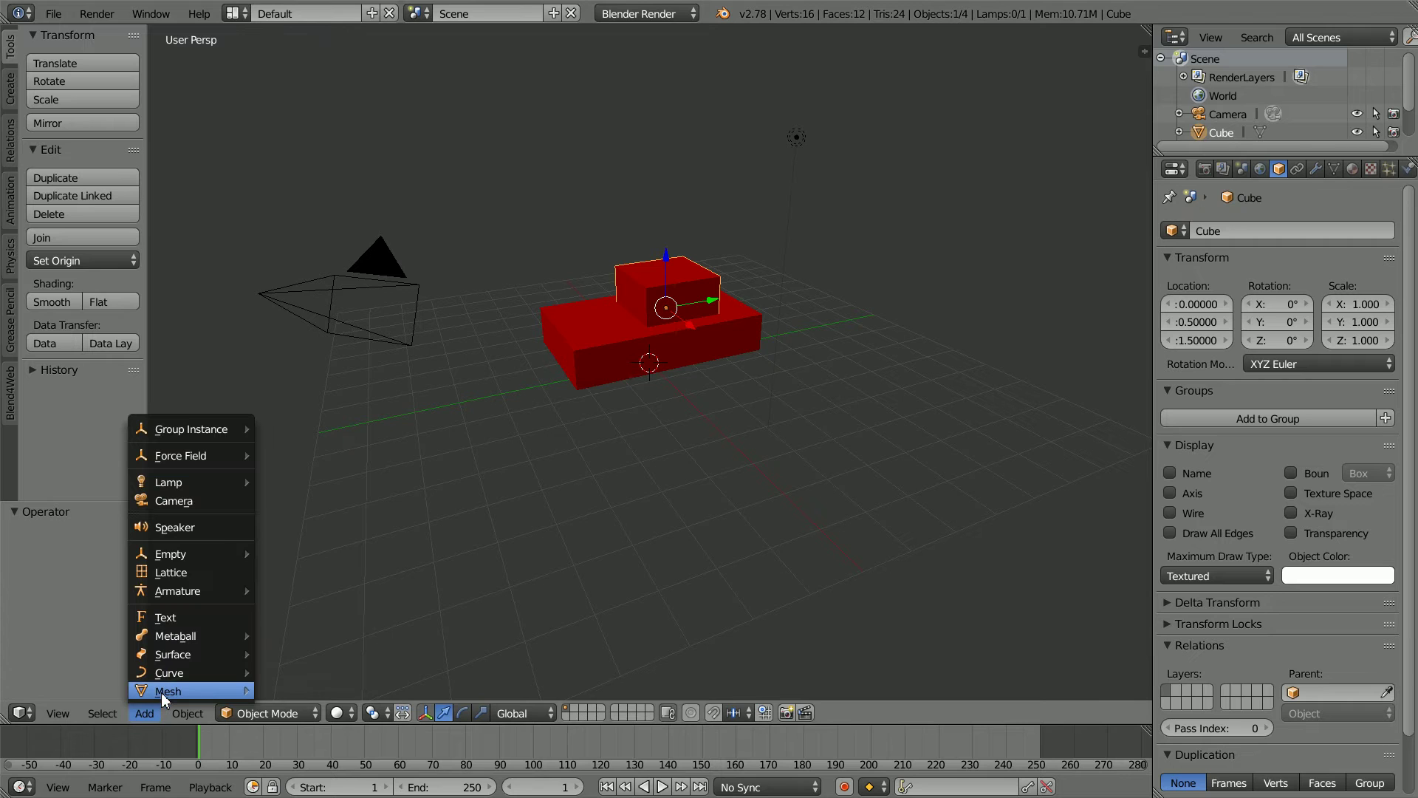
Step: Add a cylinder, rotate it 90° on Y, apply the rotation, and scale it by 0.5
mouse_move(163, 692)
left_click(320, 607)
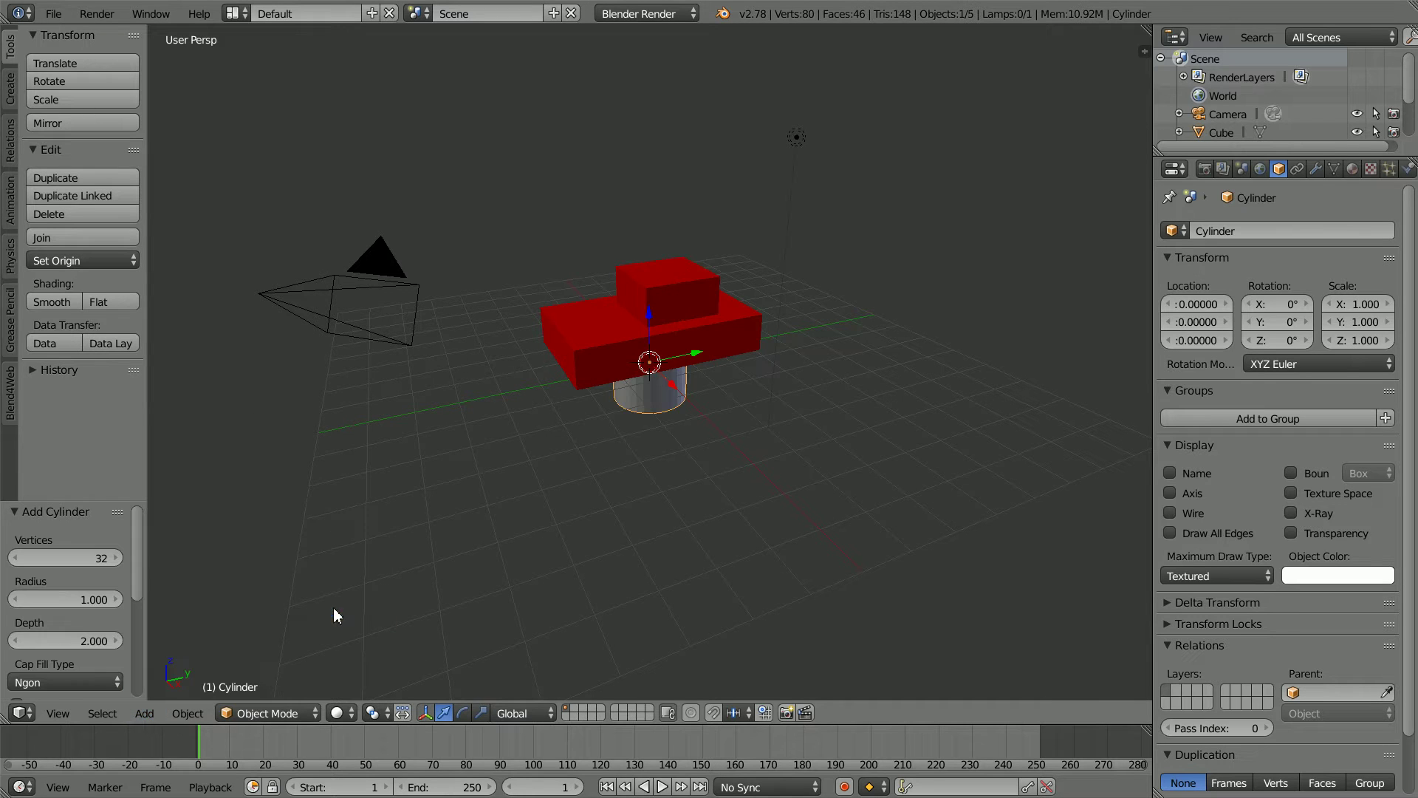
left_click(1279, 320)
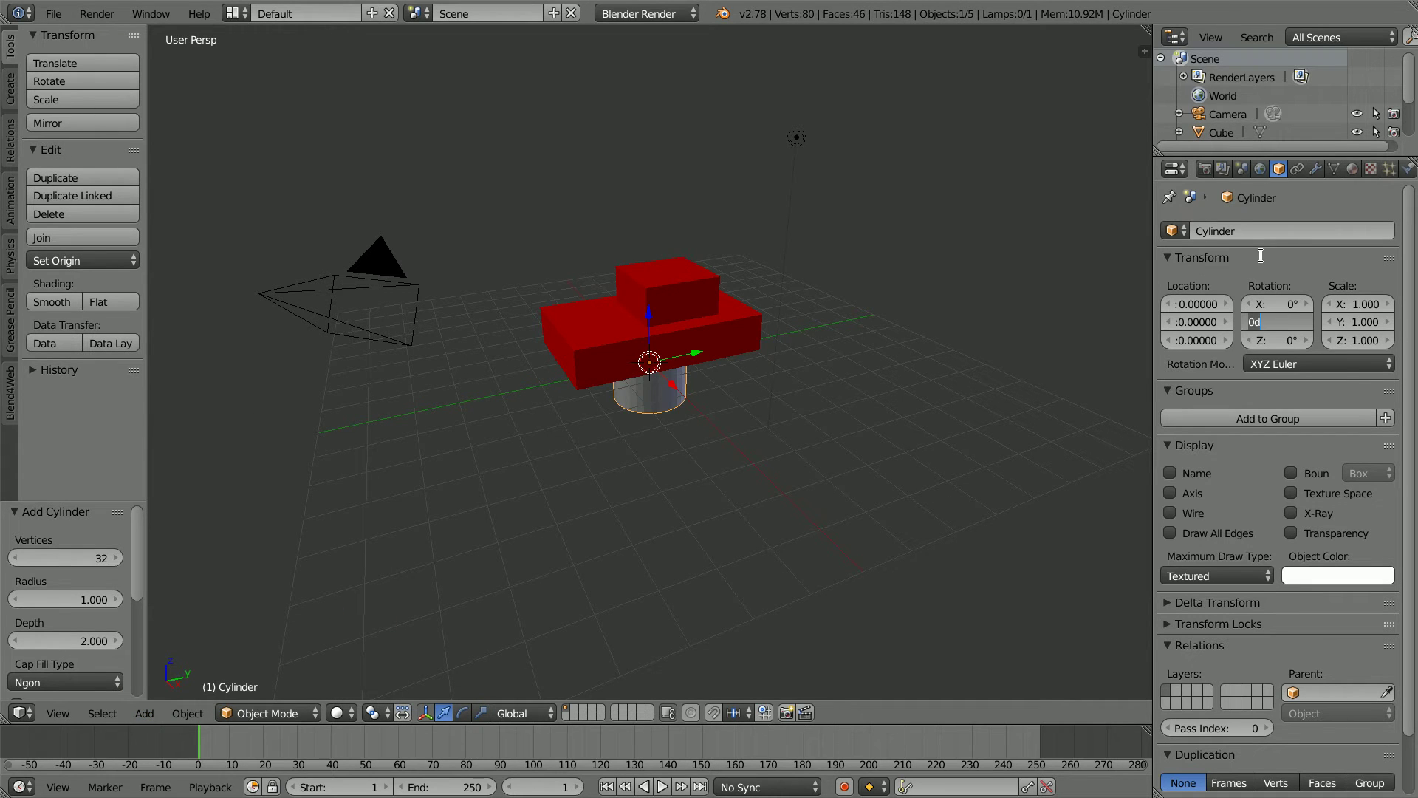
type("90")
key("Return")
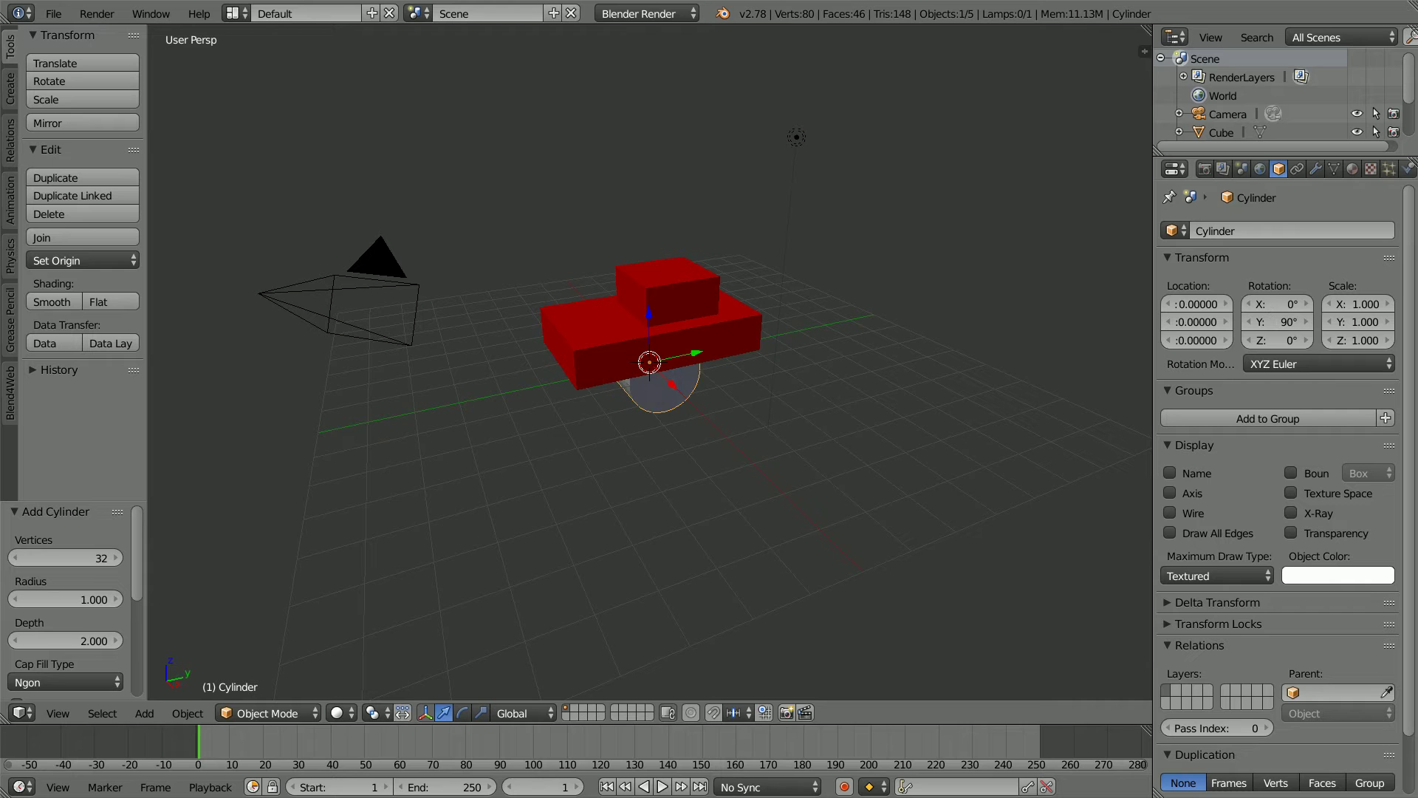
left_click(187, 715)
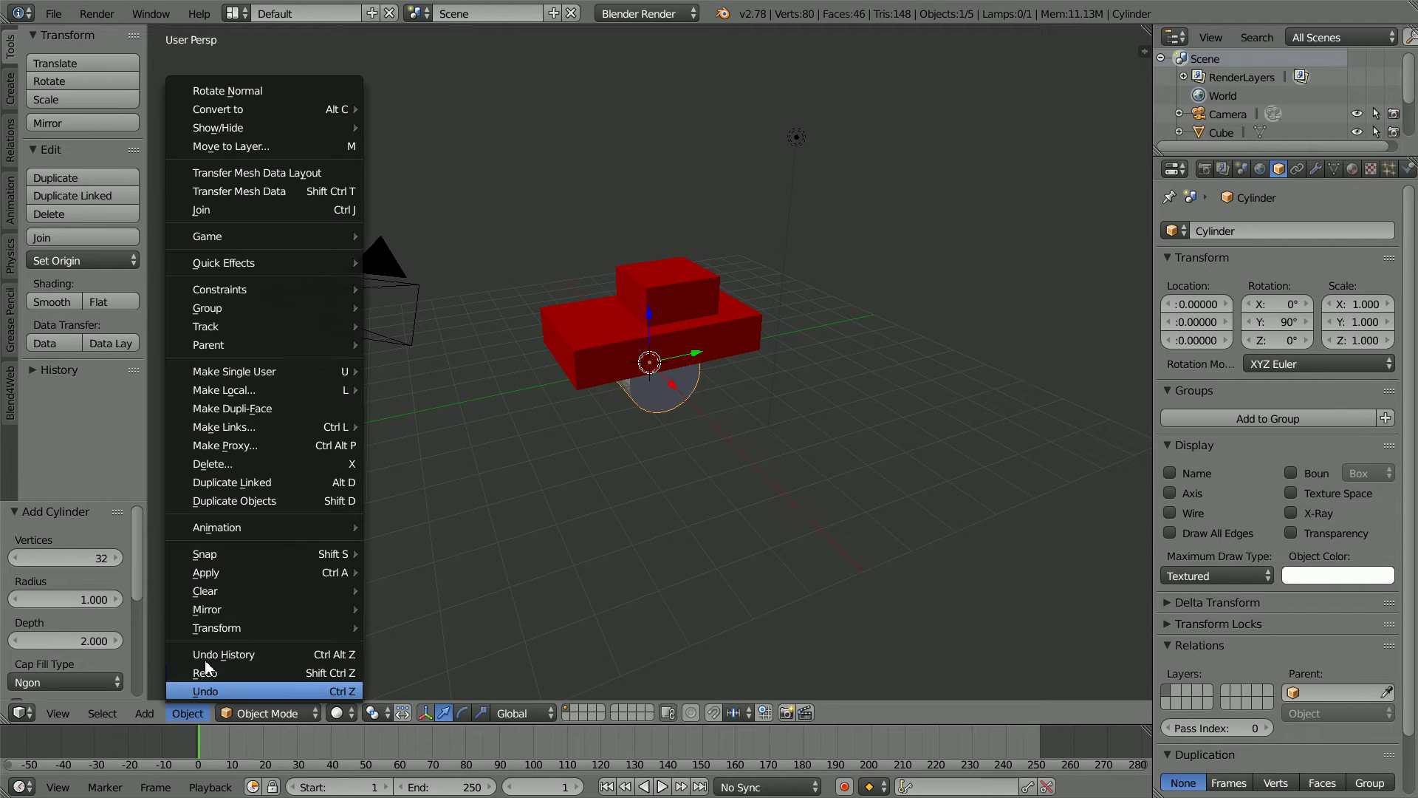
mouse_move(211, 575)
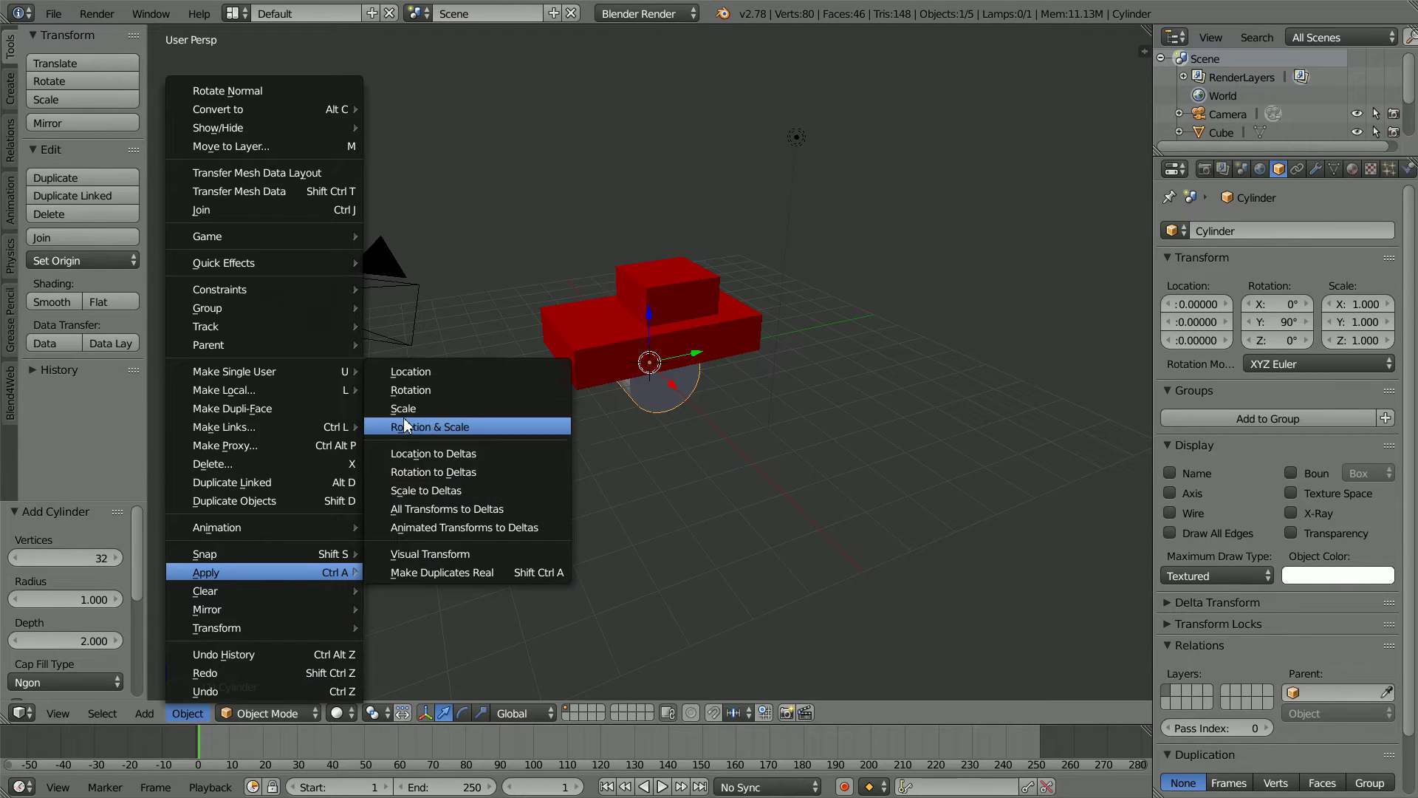
left_click(499, 392)
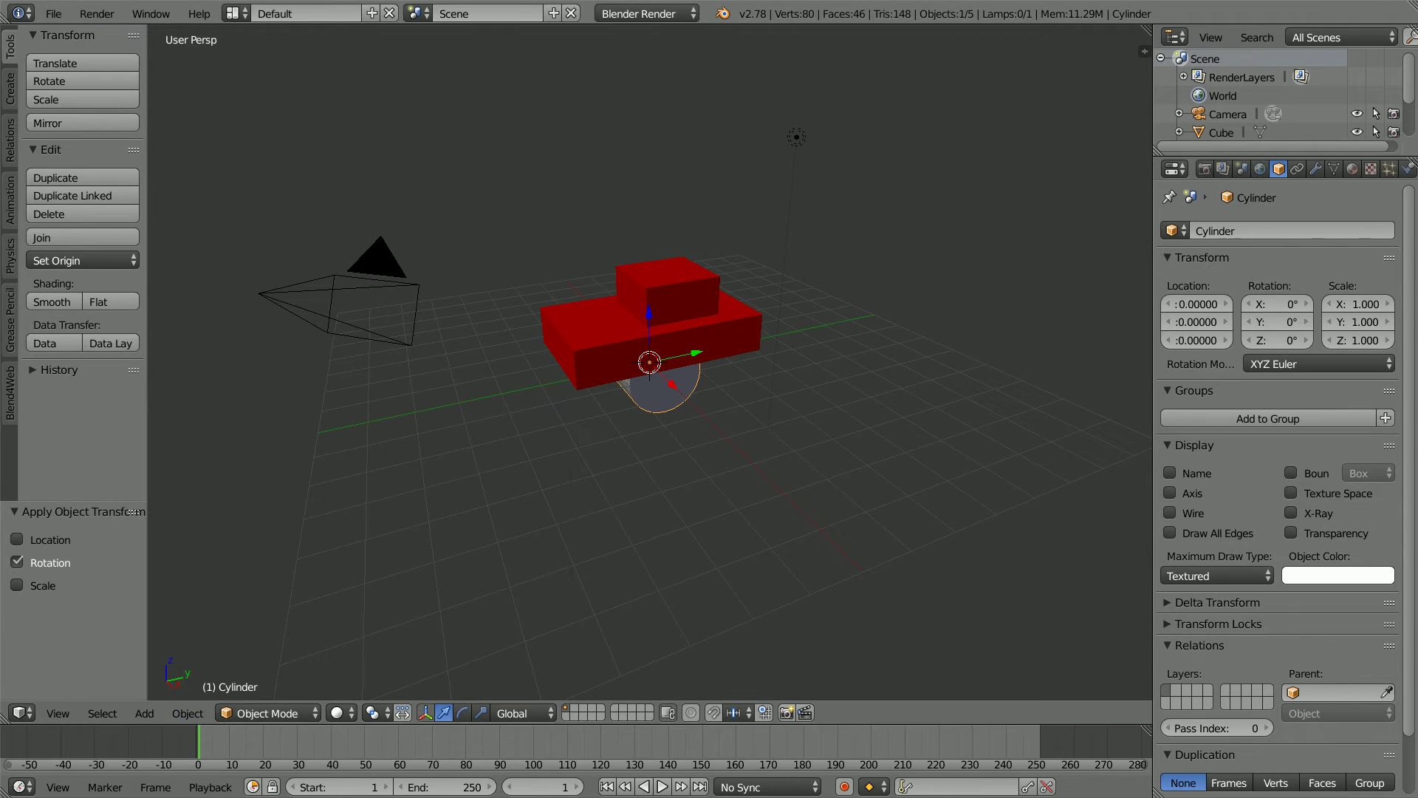
type("s")
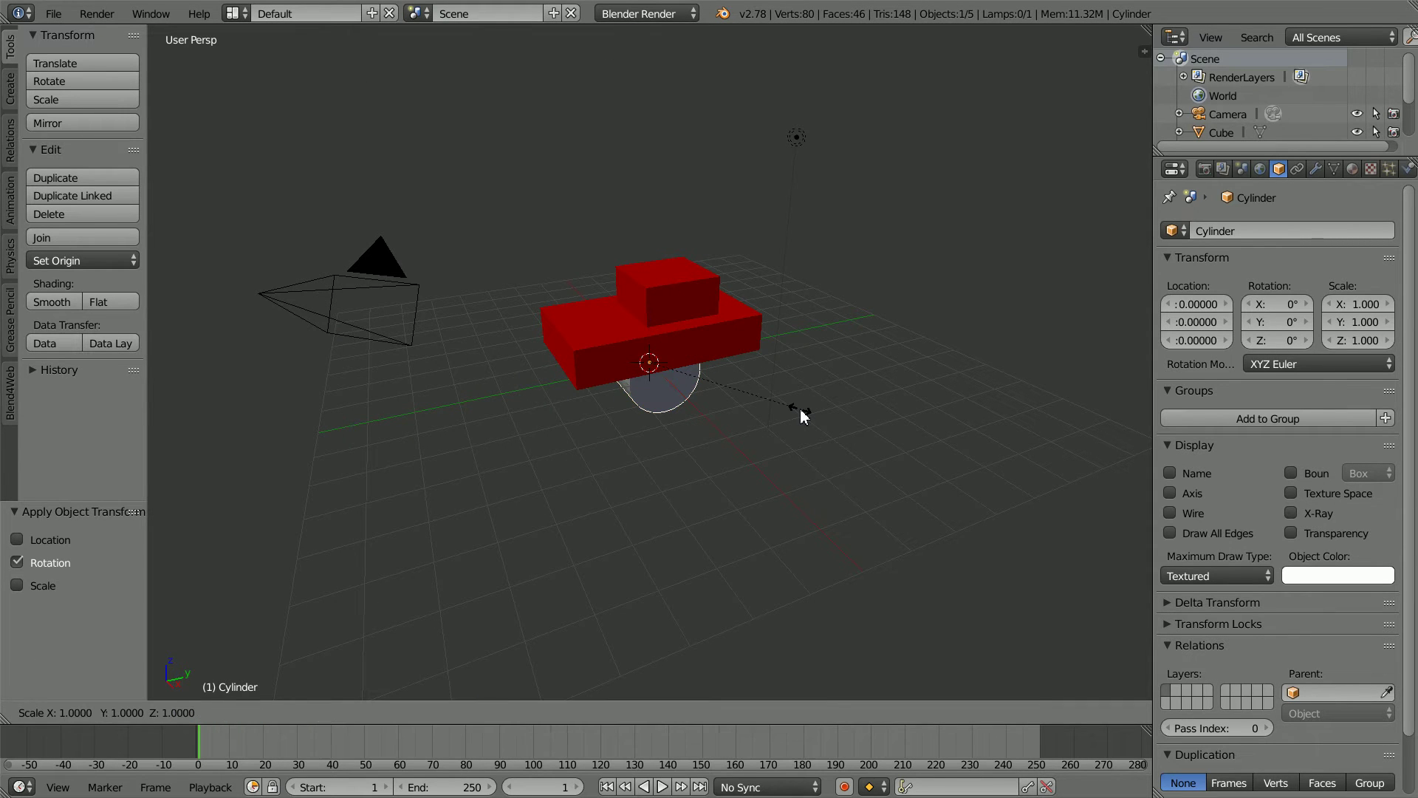
type("0.5")
key("Return")
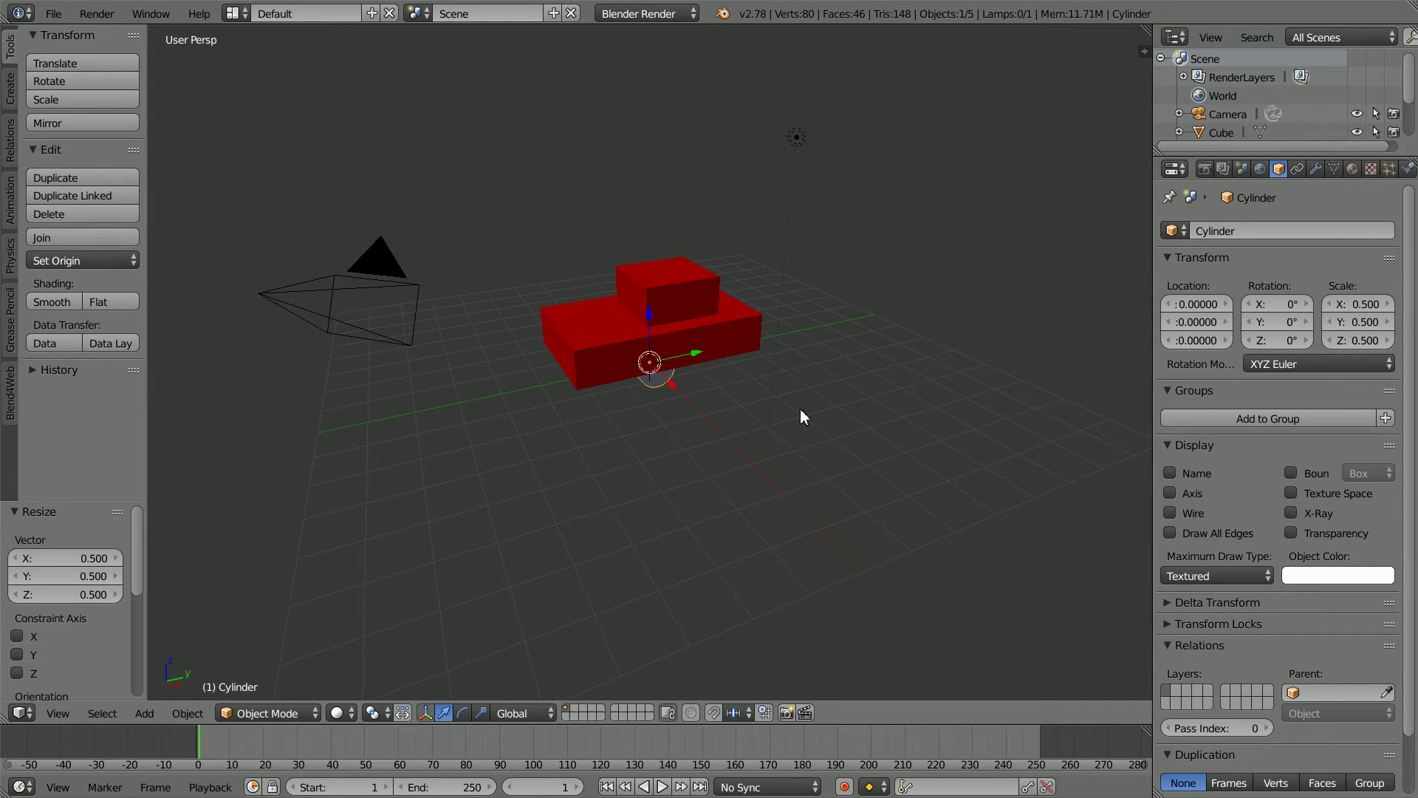
Step: Move the cylinder to the car's corner at -1.7, -1.5, -0.5
left_click(1202, 304)
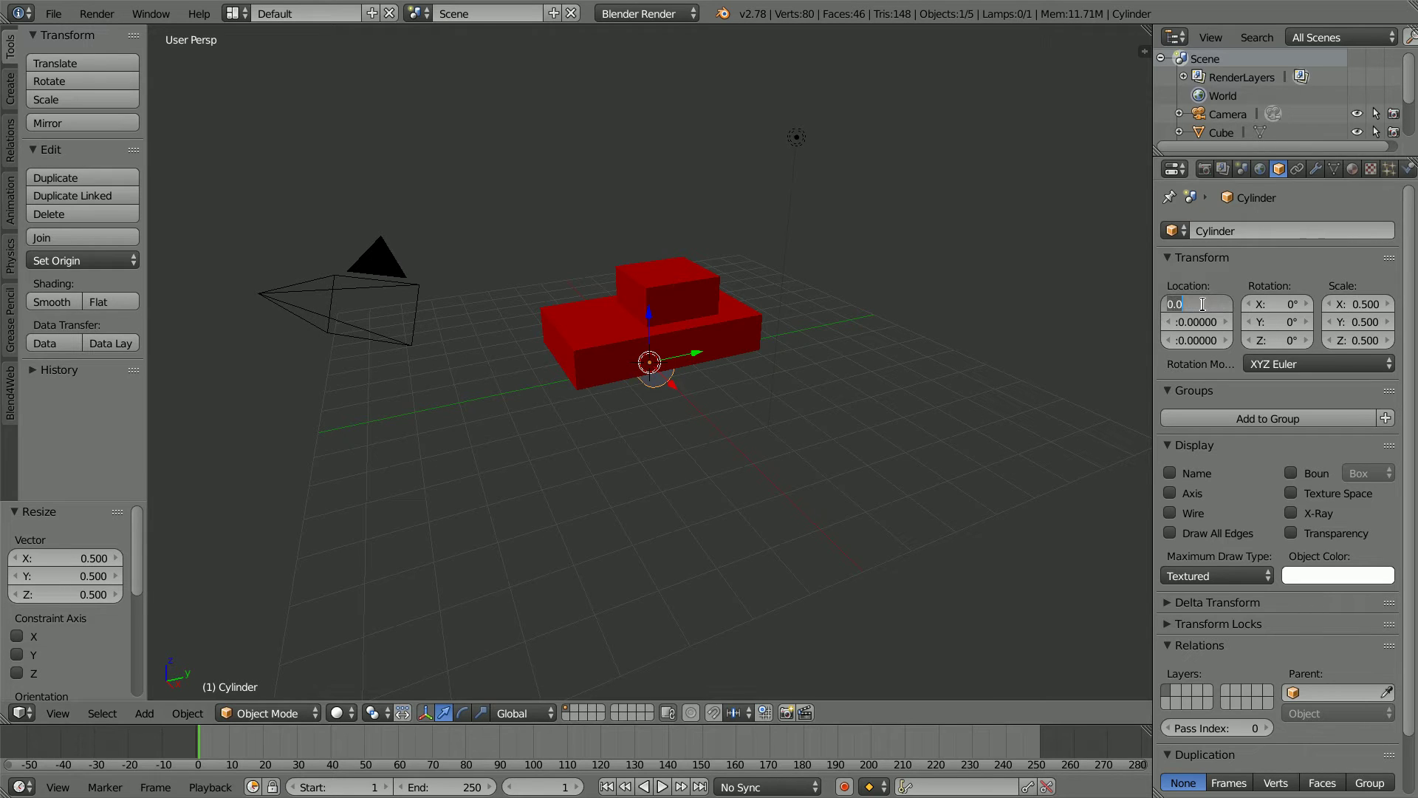
type("1.7")
key("Tab")
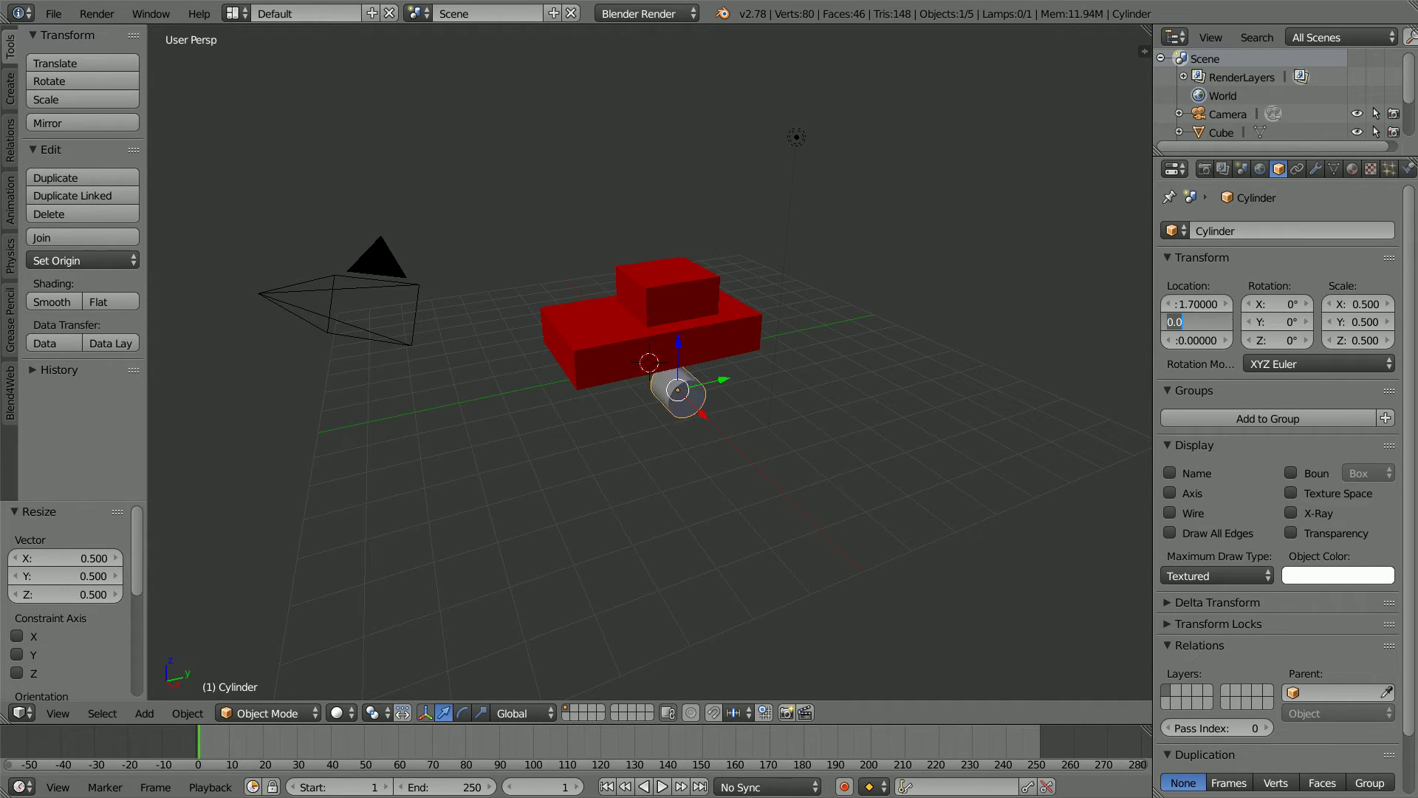
type("1")
key("Tab")
key("BackSpace")
type(".5")
key("Return")
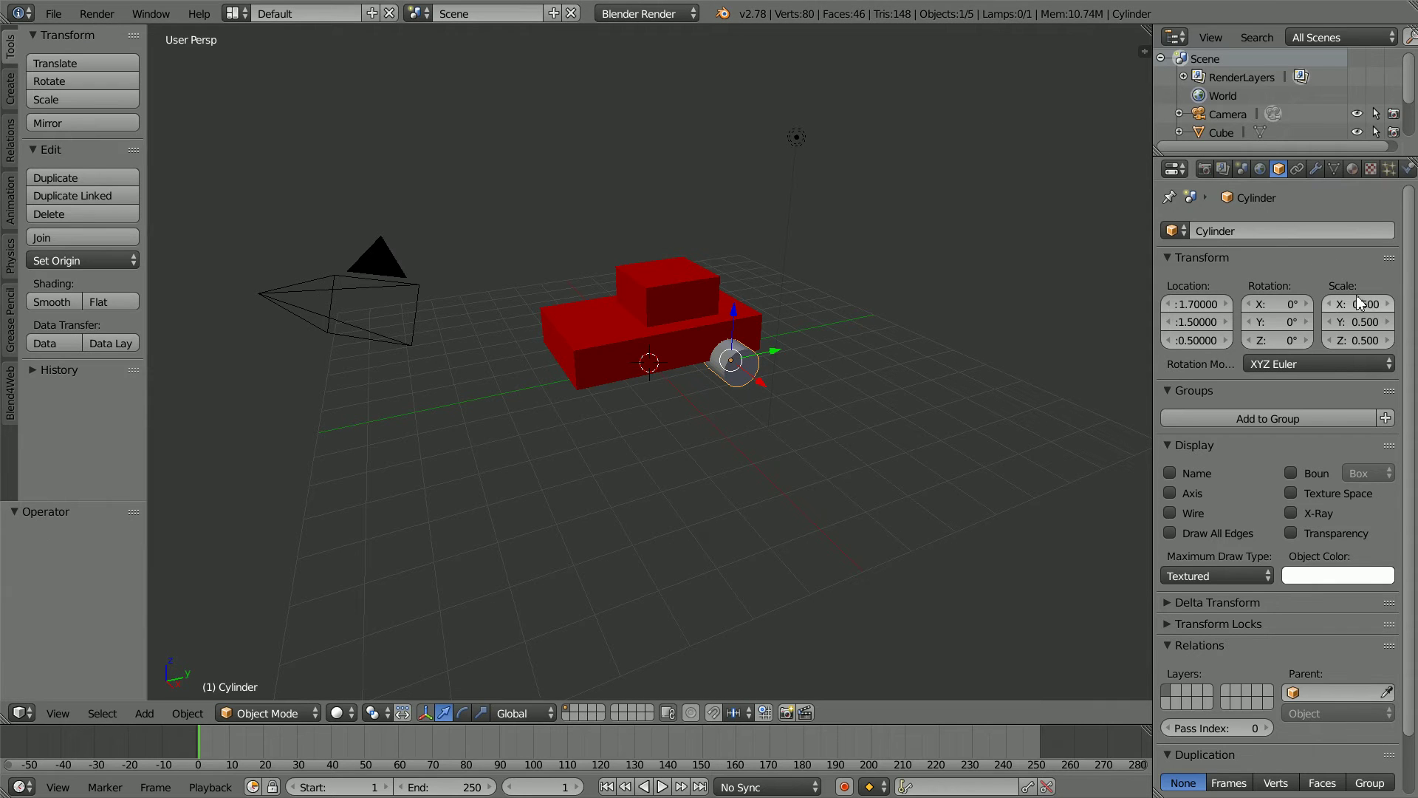
Step: Flatten the cylinder to X scale 0.1 and name it wheelBL
left_click(1362, 302)
key("BackSpace")
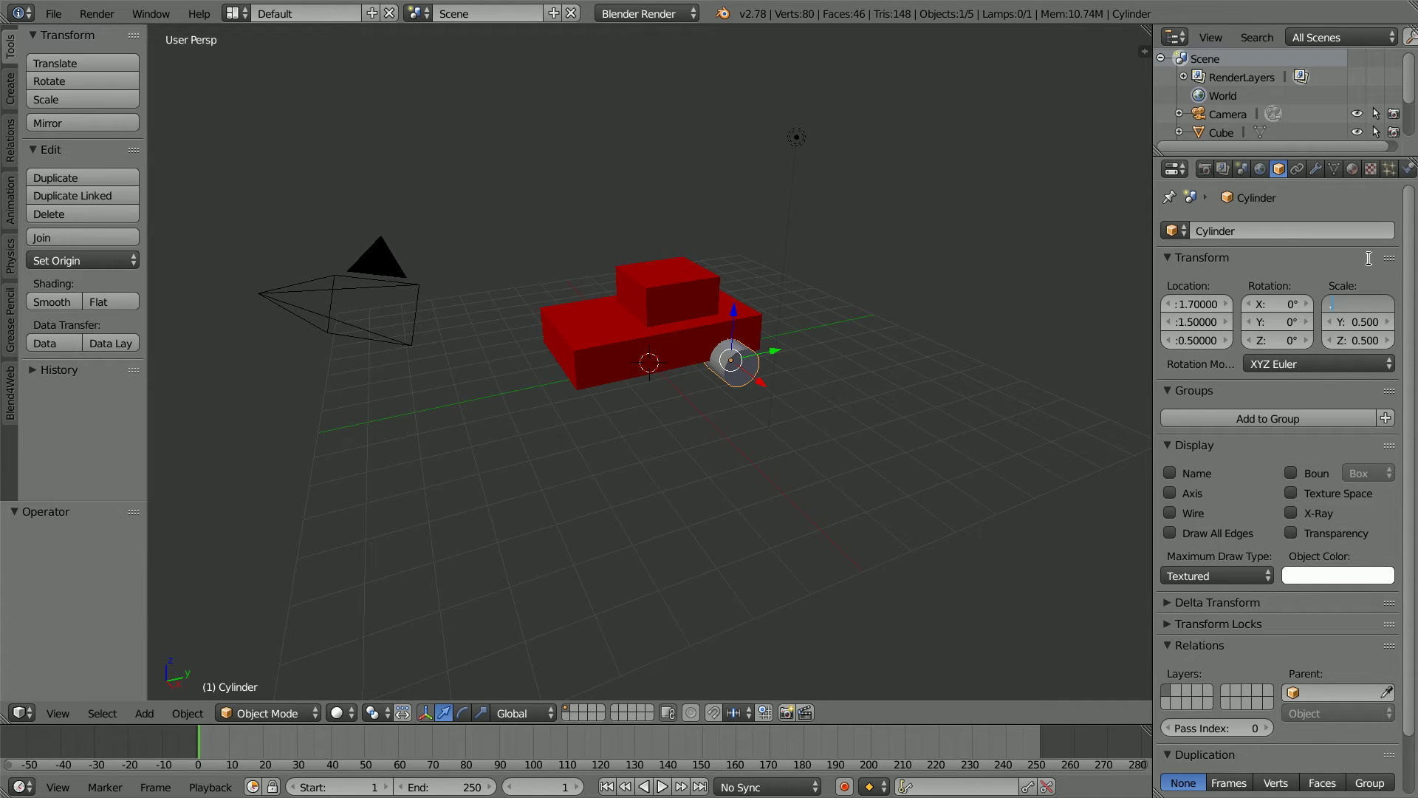
type(".1")
key("Return")
left_click(1241, 232)
type("whe")
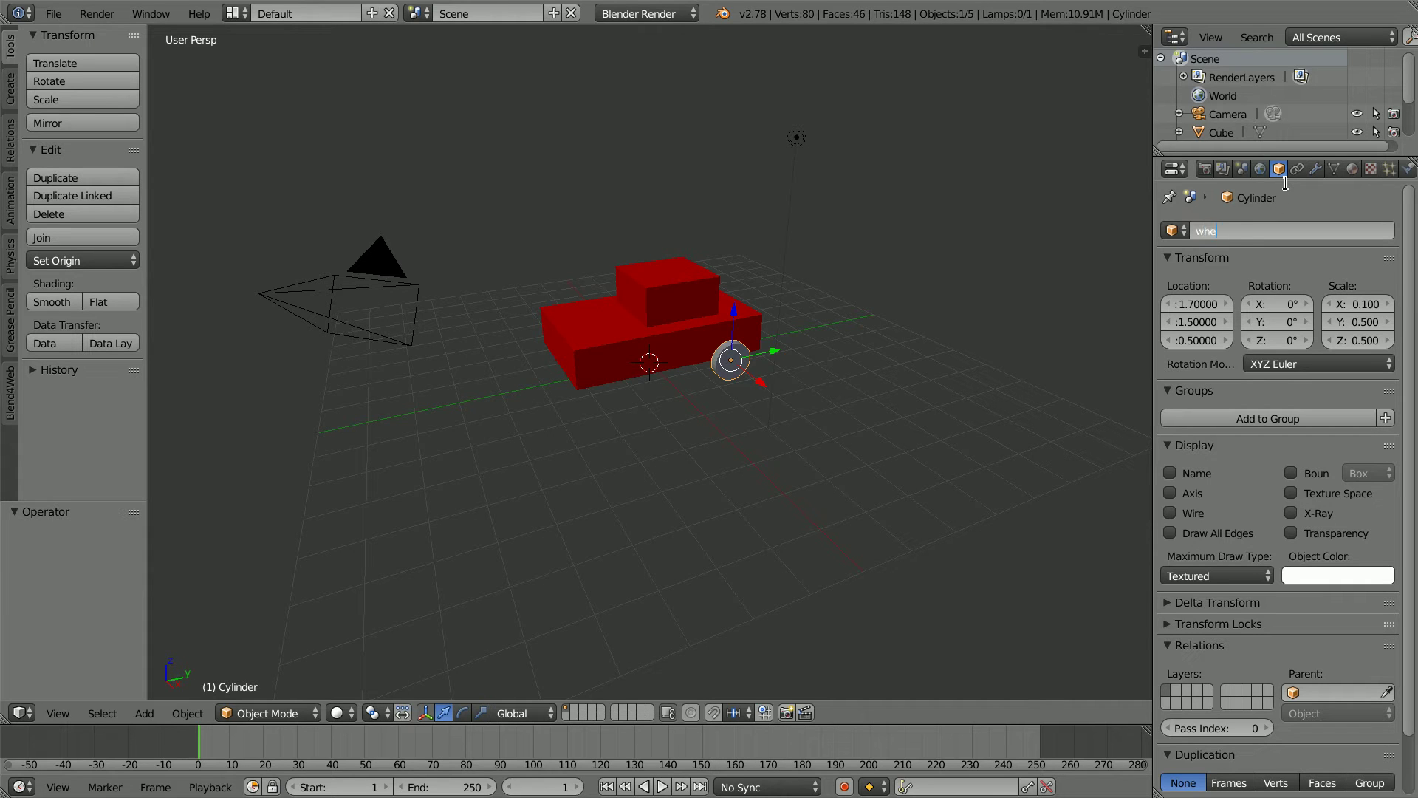
type("elBL")
key("Return")
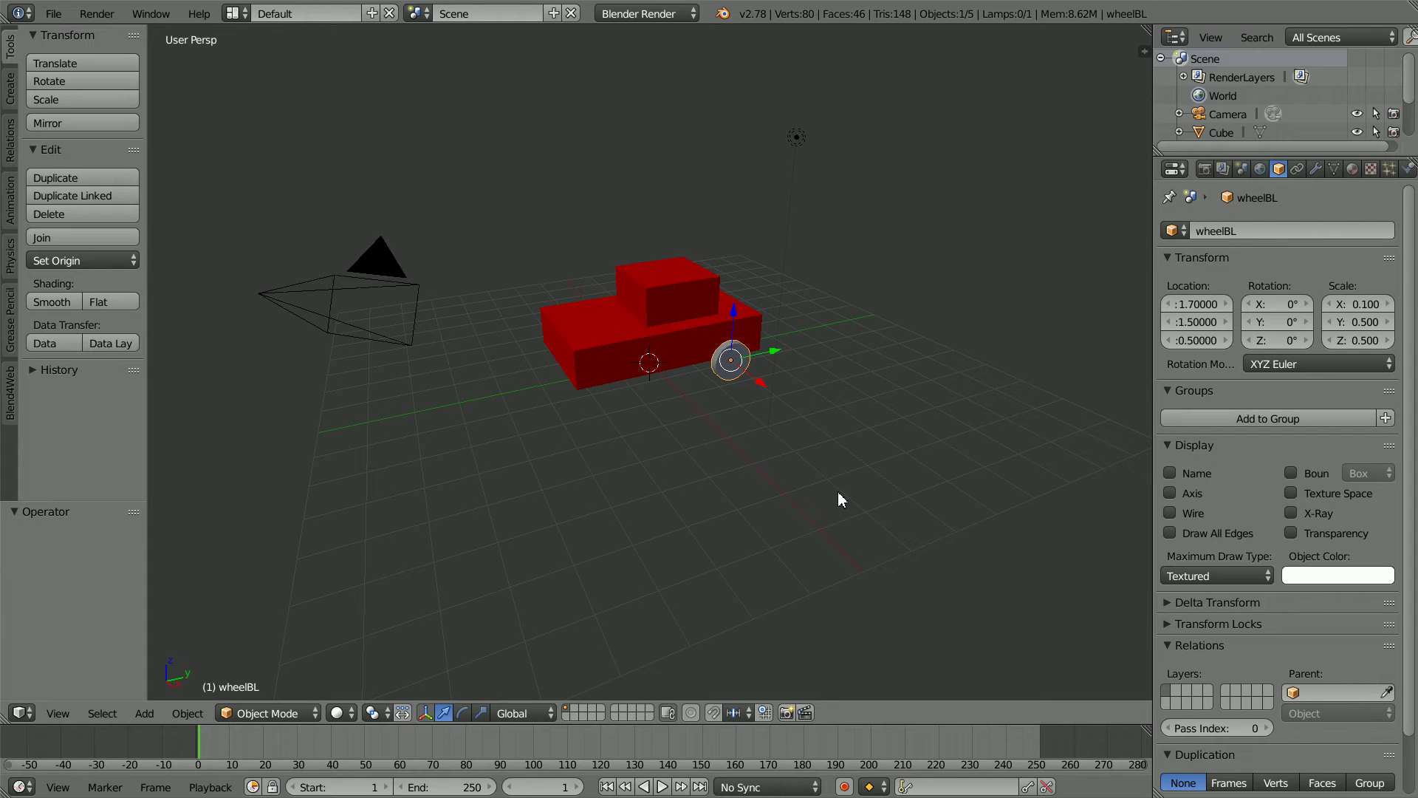
Step: Duplicate wheelBL, mirror the copy to the car's other side in Y, and name it wheelFL
key("shift+d")
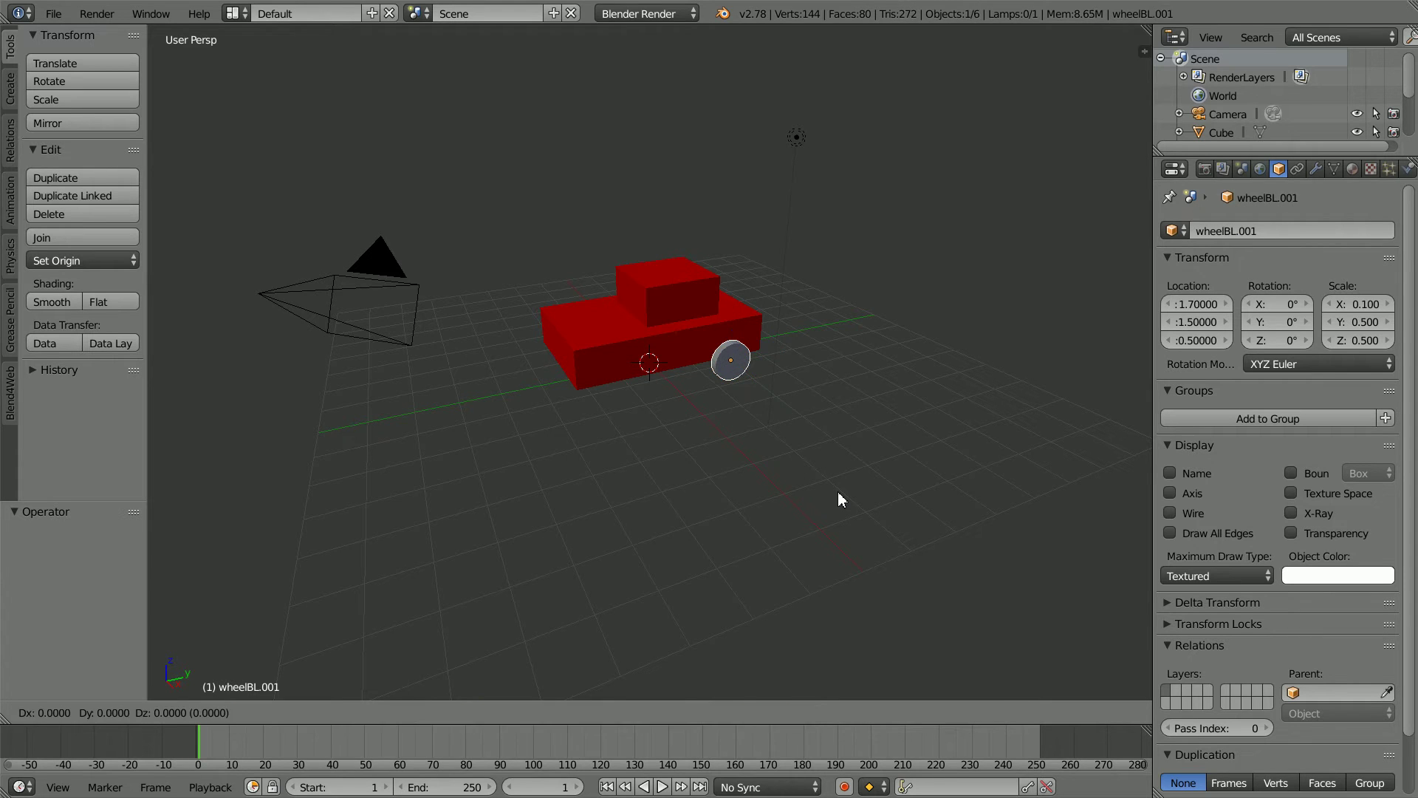
key("Escape")
left_click(1191, 322)
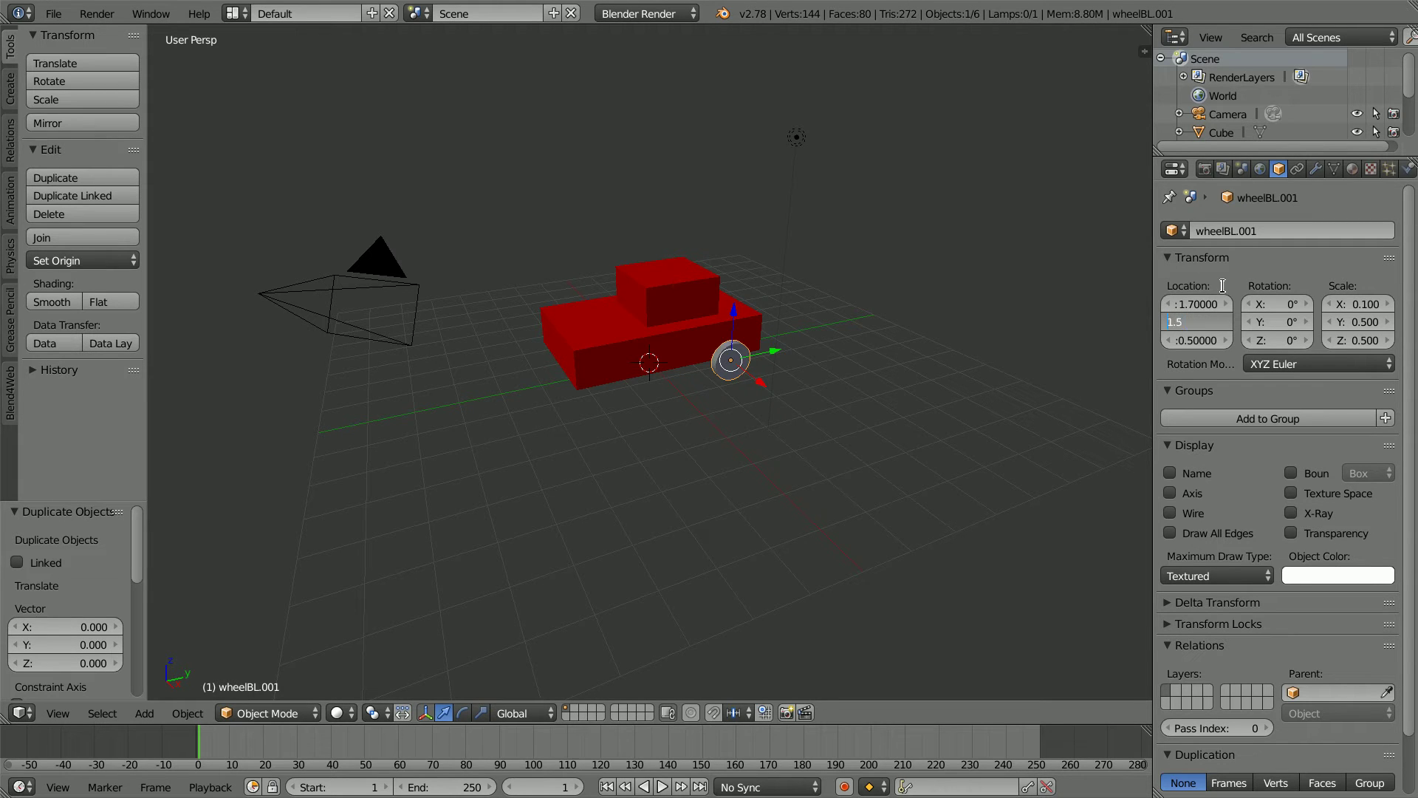
type("-")
key("Return")
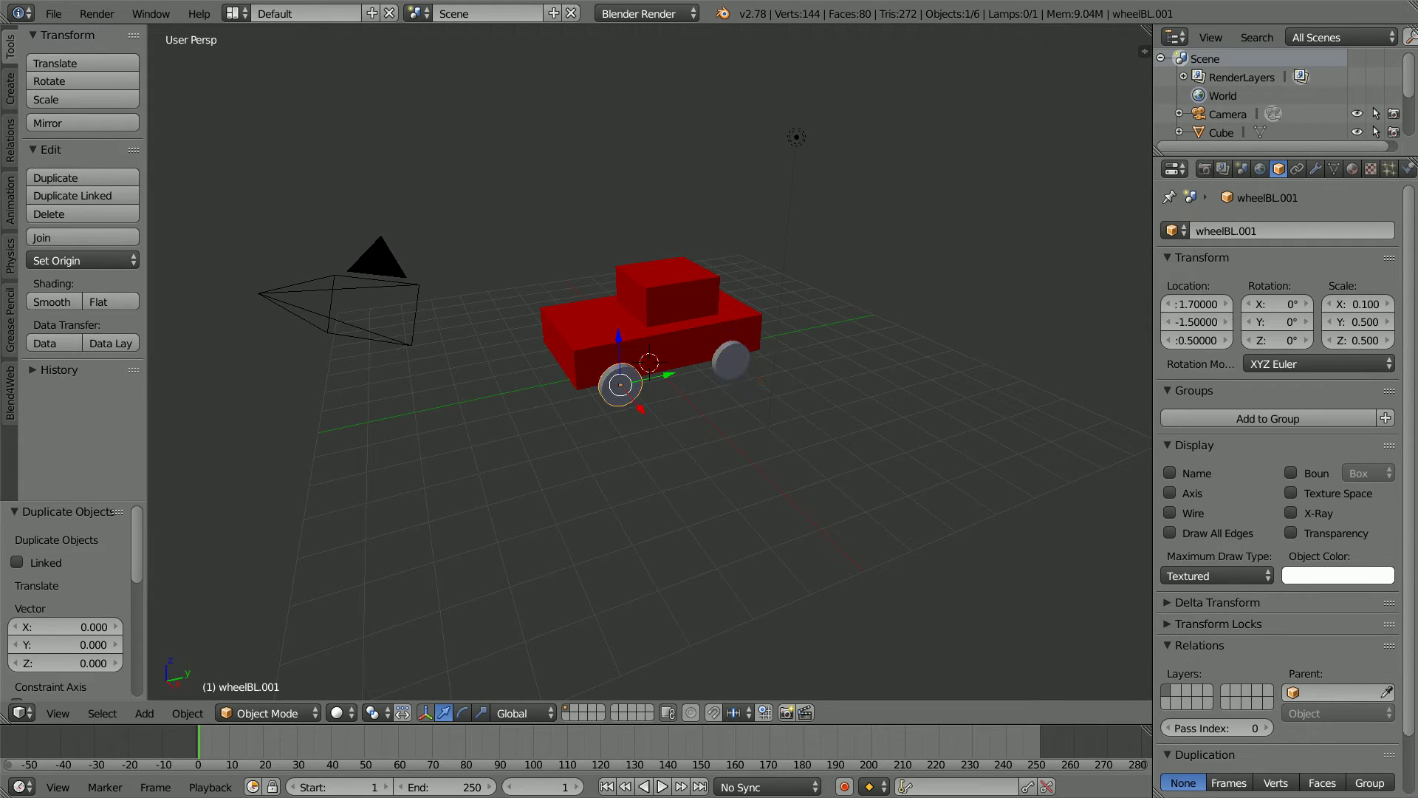
left_click(1256, 229)
key("BackSpace")
key("Return")
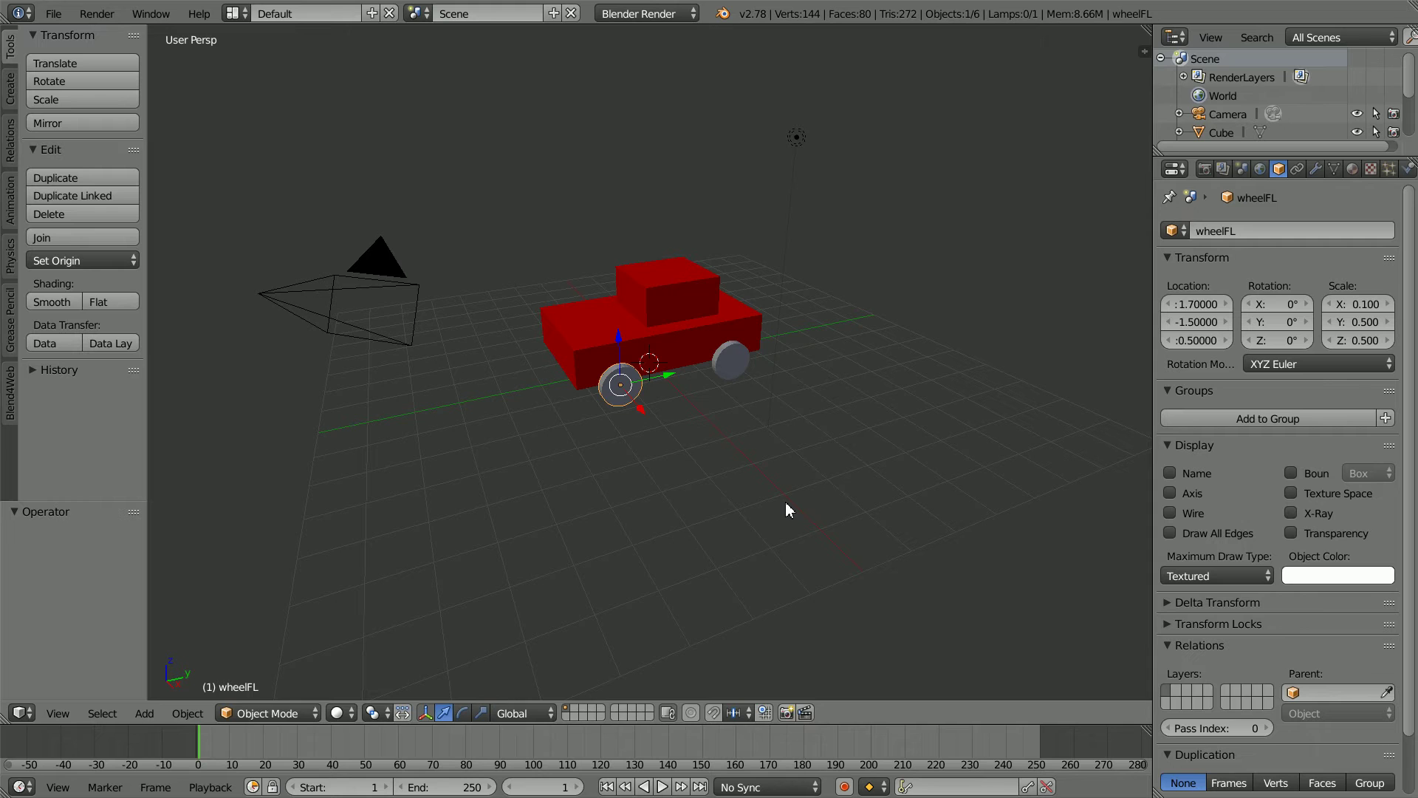
Step: Duplicate wheelFL, flip its X location to the car's other end, and name it wheelFR
key("shift+d")
right_click(787, 503)
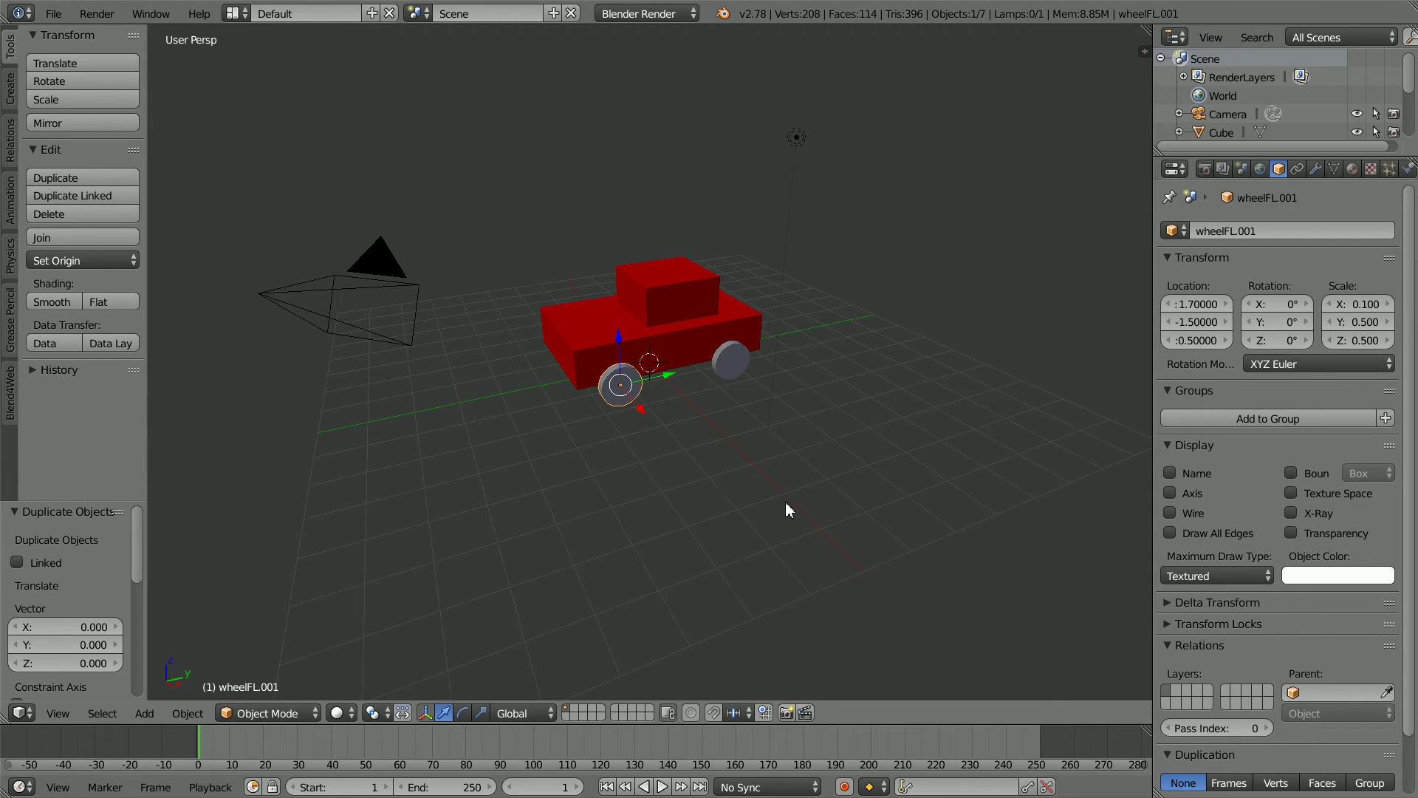
left_click(1194, 303)
type("-1.7")
key("Return")
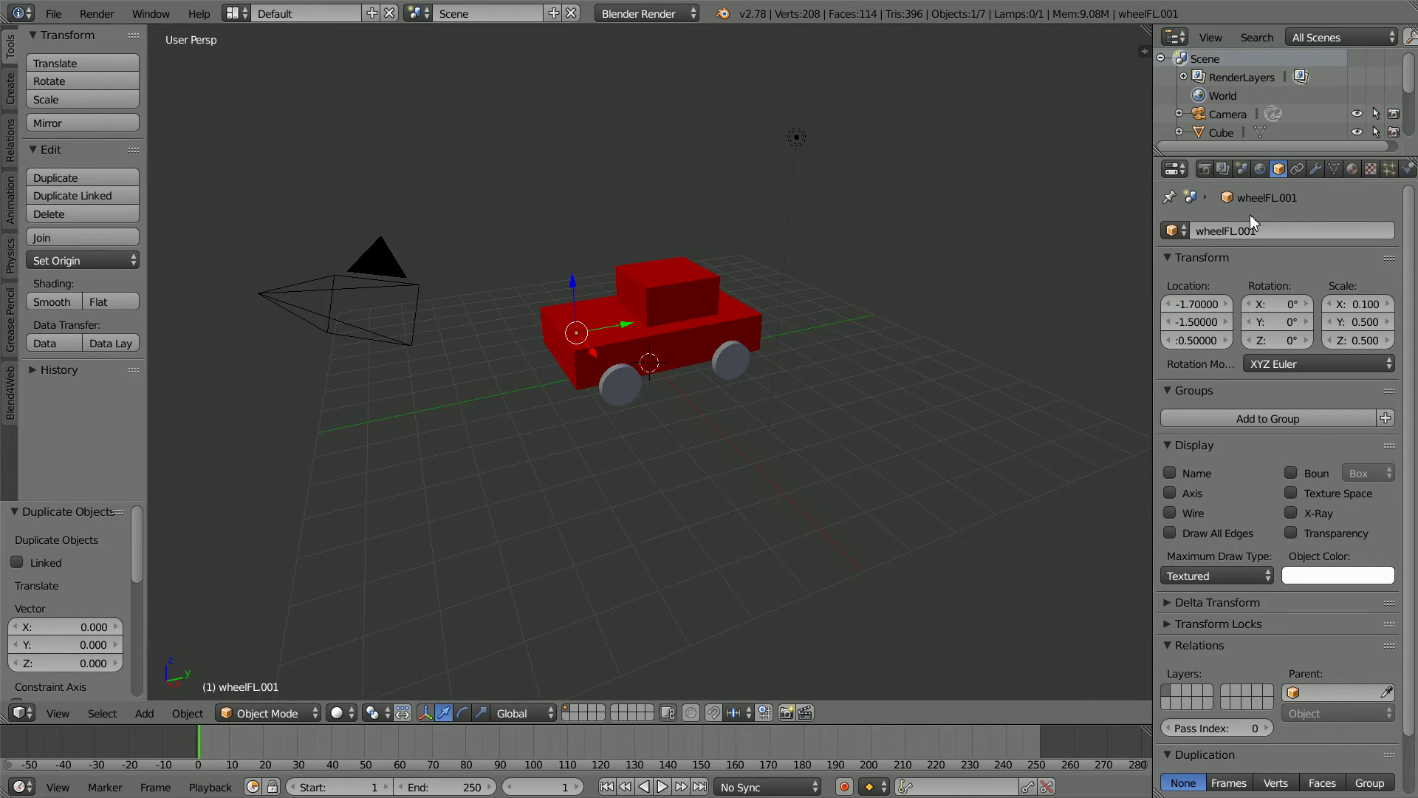
left_click(1263, 229)
key("ctrl+a")
key("BackSpace")
key("BackSpace")
key("BackSpace")
type("R")
key("Return")
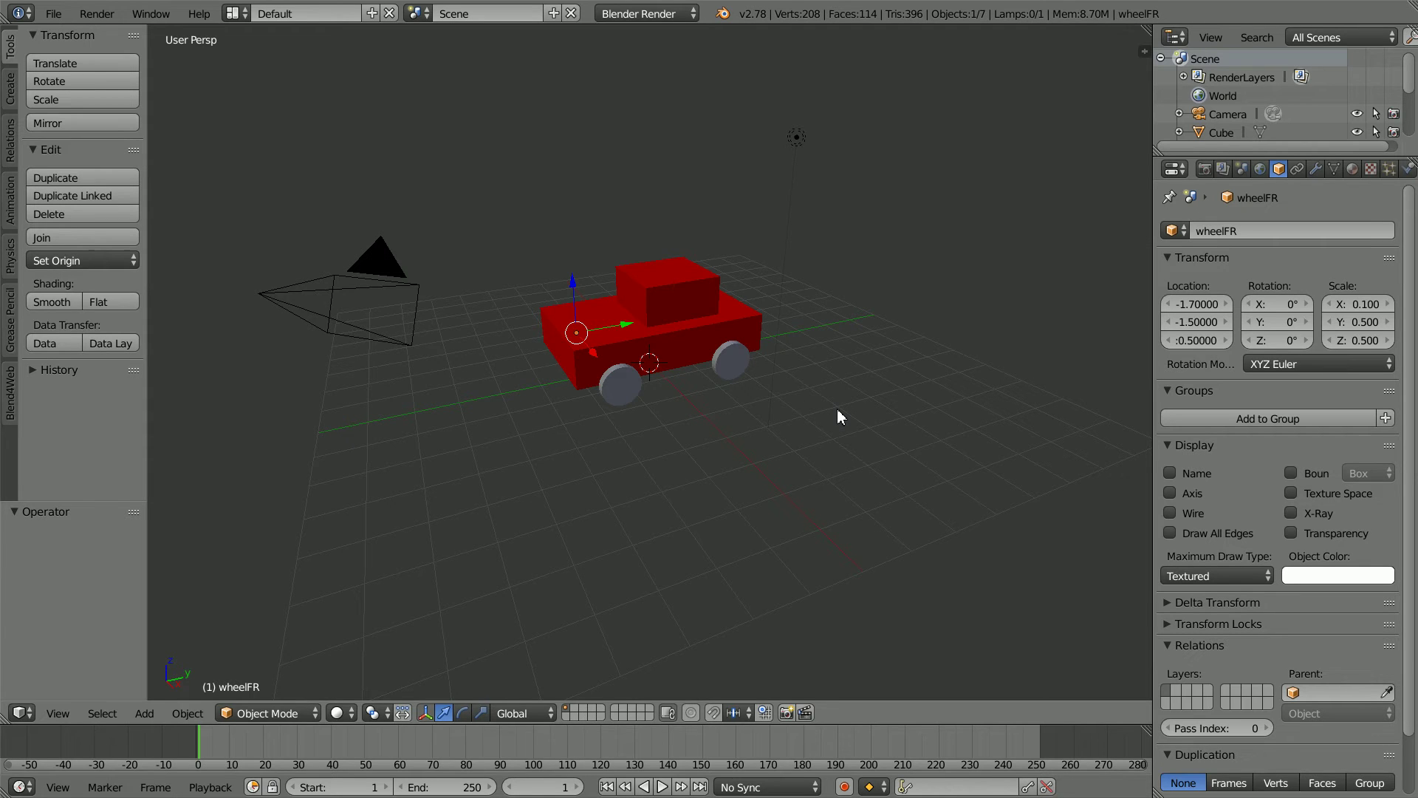
Step: Duplicate wheelFR, drop the minus from its Y location, and rename it wheelBR
key("shift+d")
key("Escape")
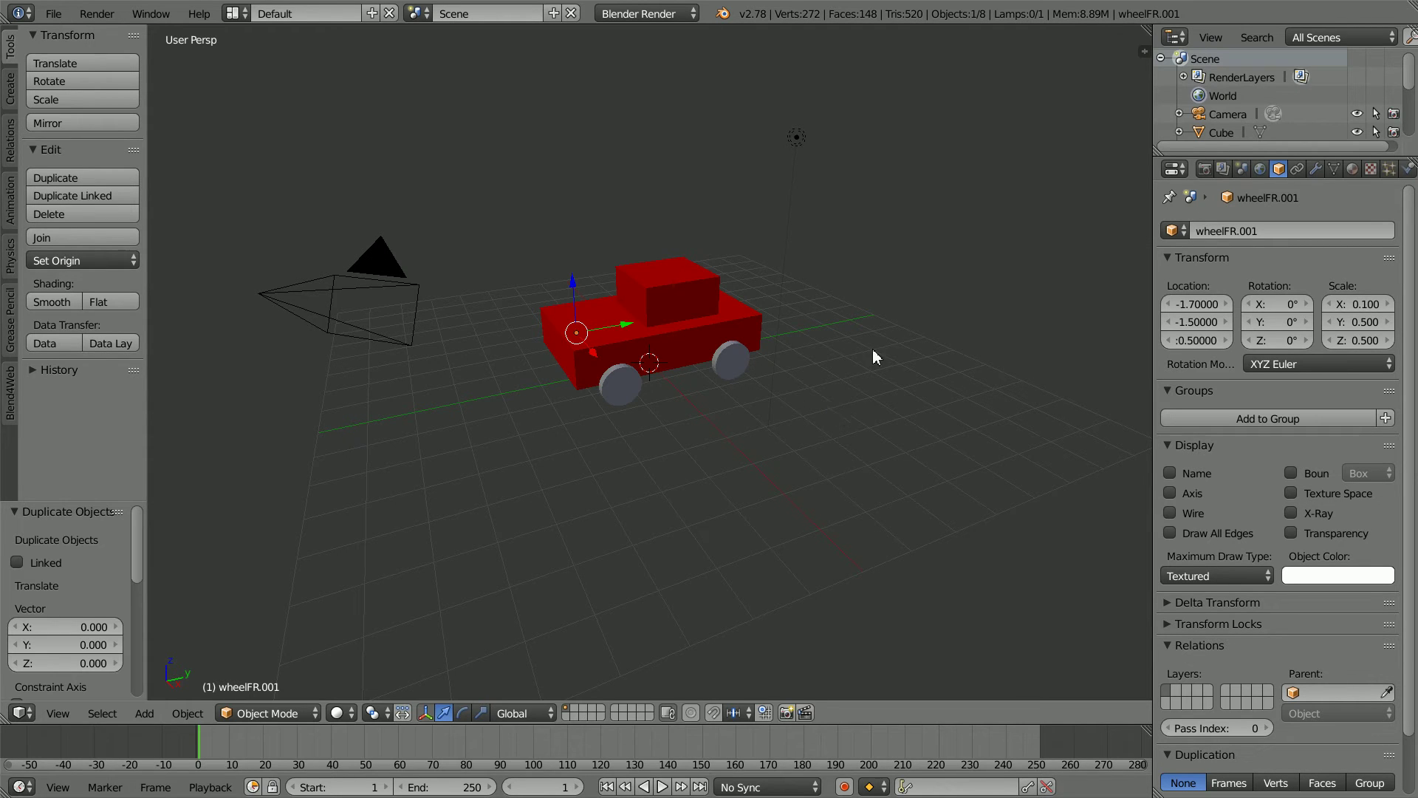
left_click(1177, 322)
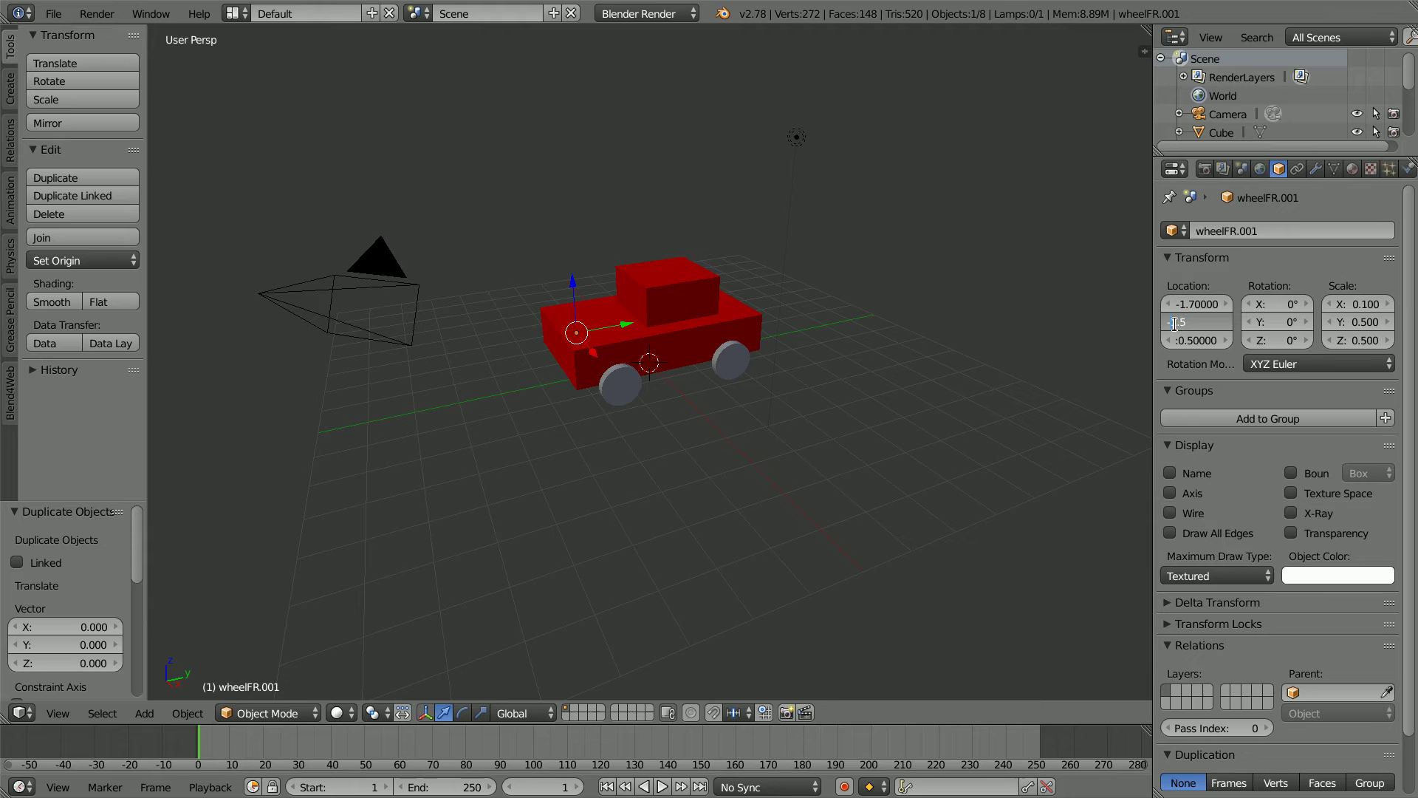
key("Delete")
left_click(1261, 230)
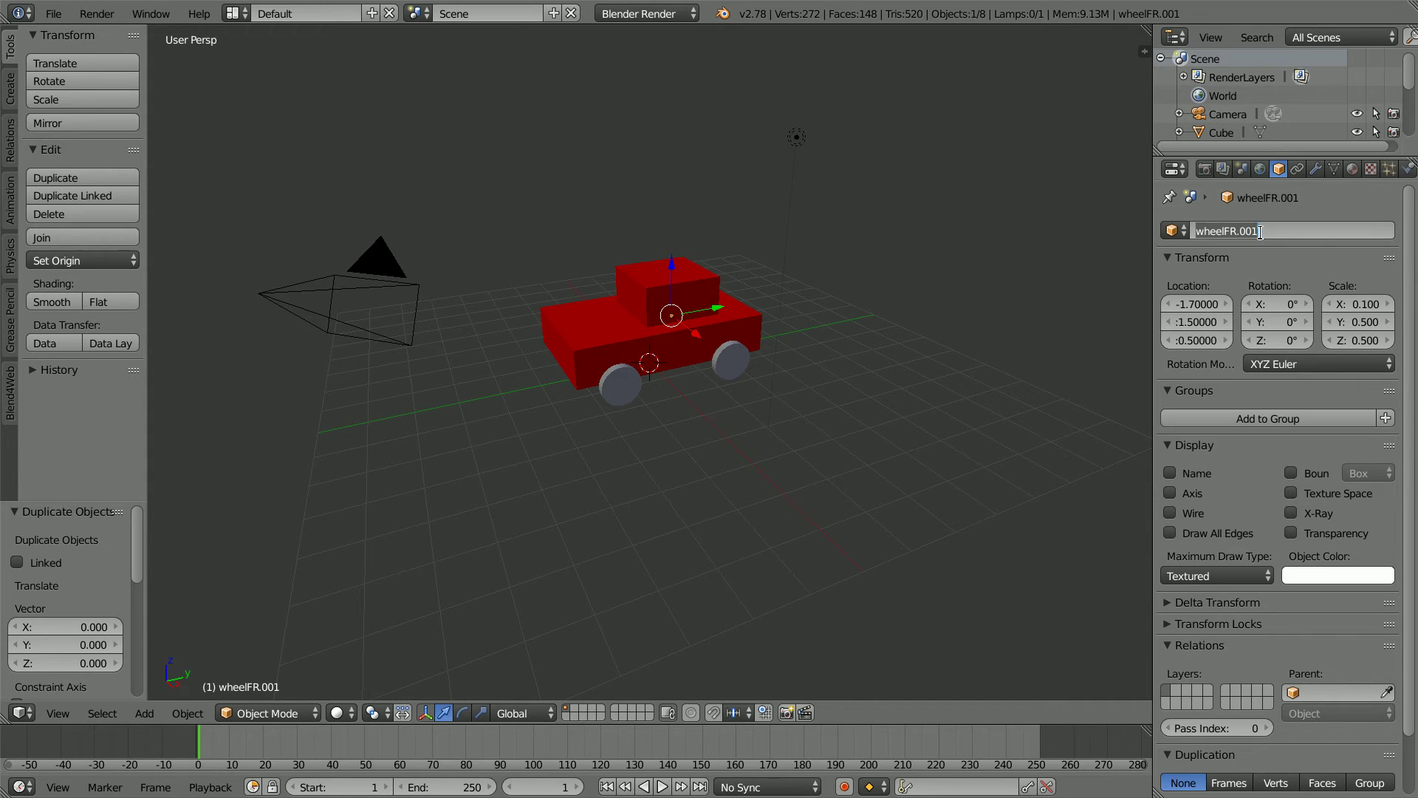
left_click(1260, 230)
key("BackSpace")
key("BackSpace")
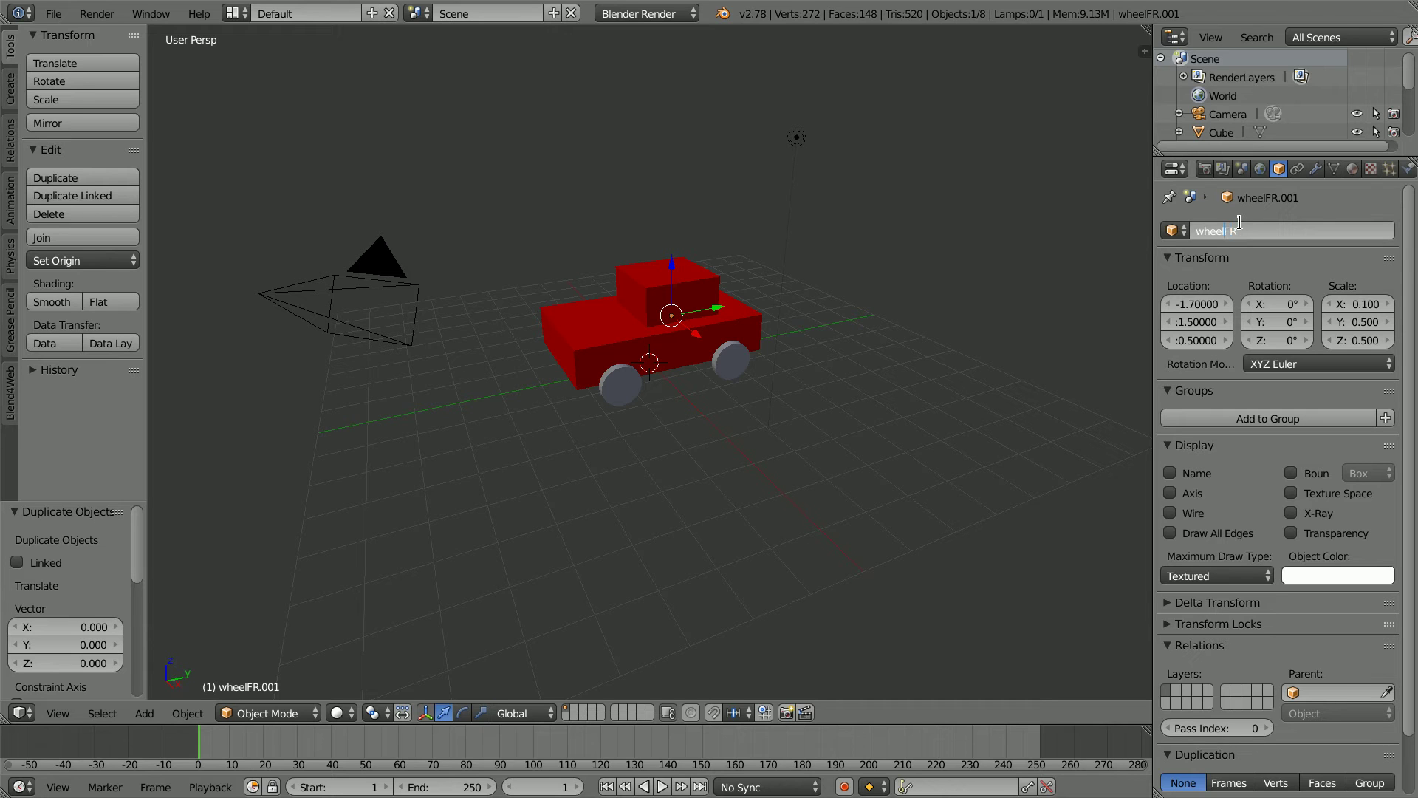
type("B")
key("Return")
Step: Add a plane at the origin and scale it by 40 with s40 to form the ground
left_click(144, 713)
mouse_move(152, 695)
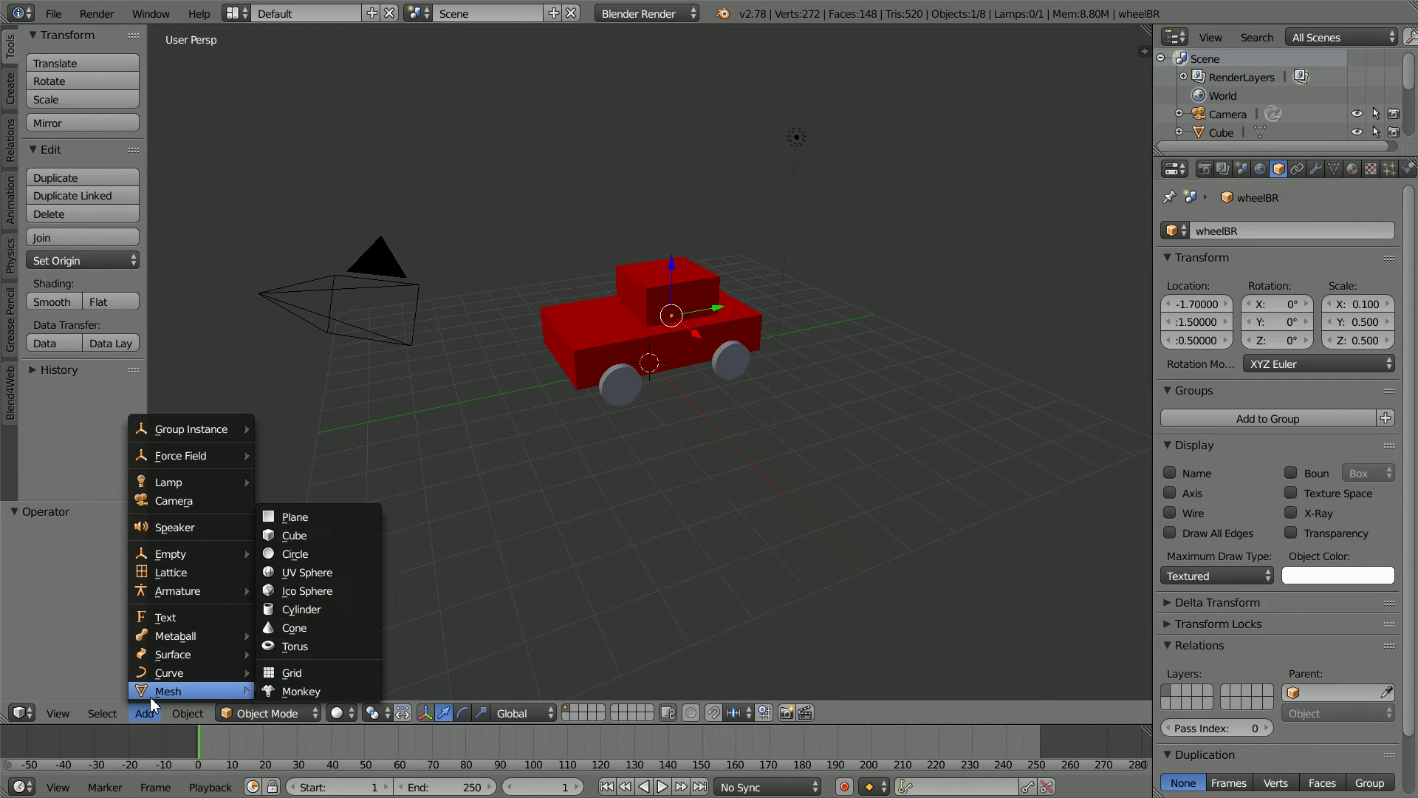
left_click(320, 519)
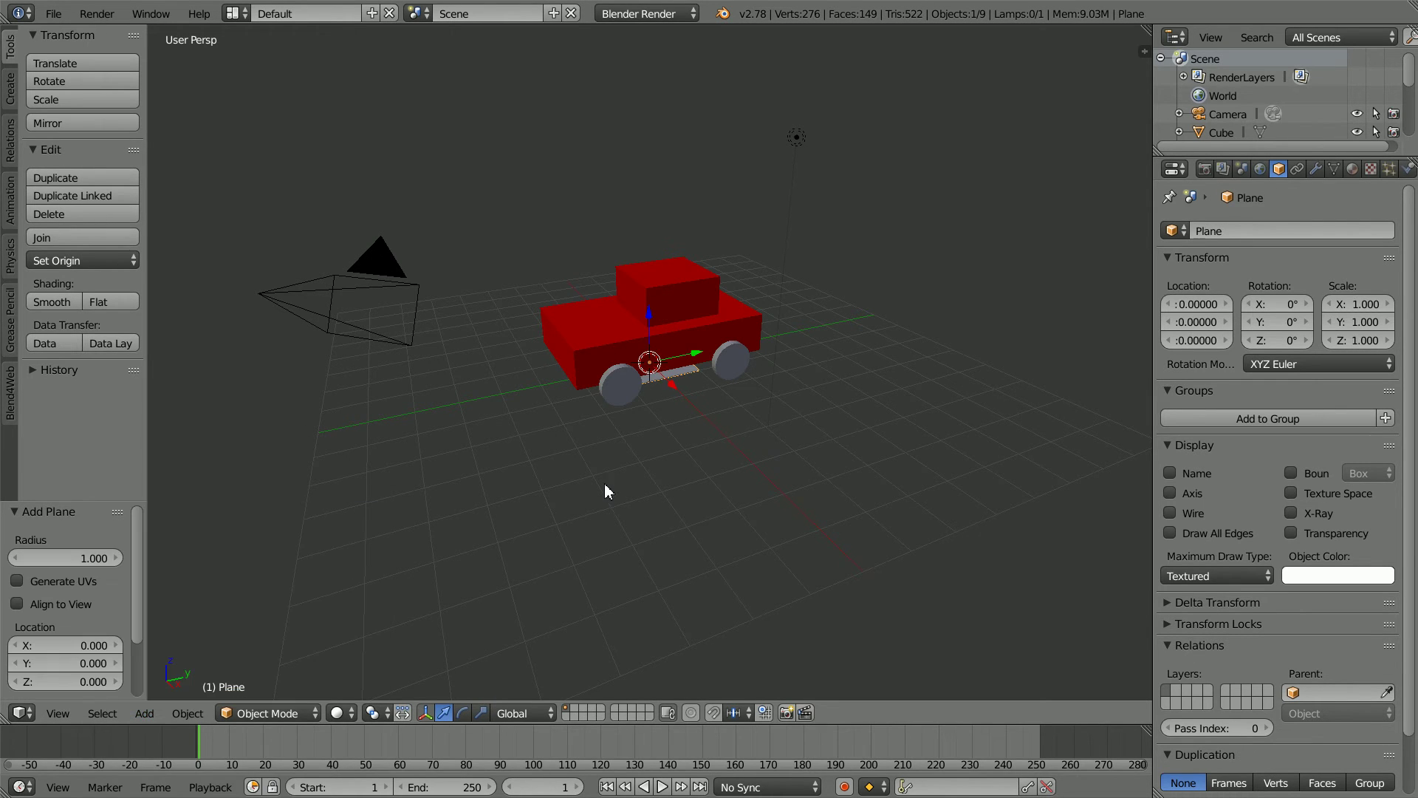
type("s40")
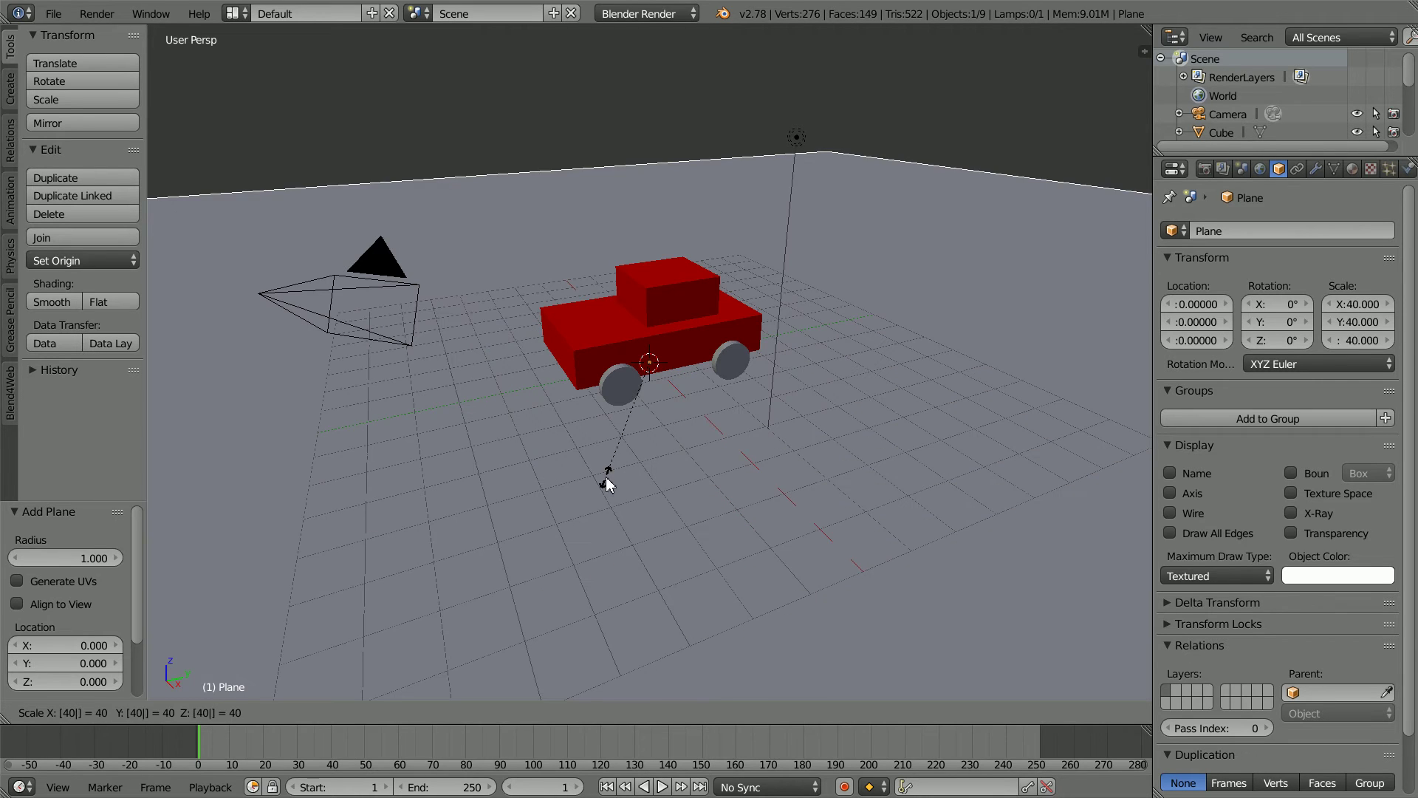
key("Return")
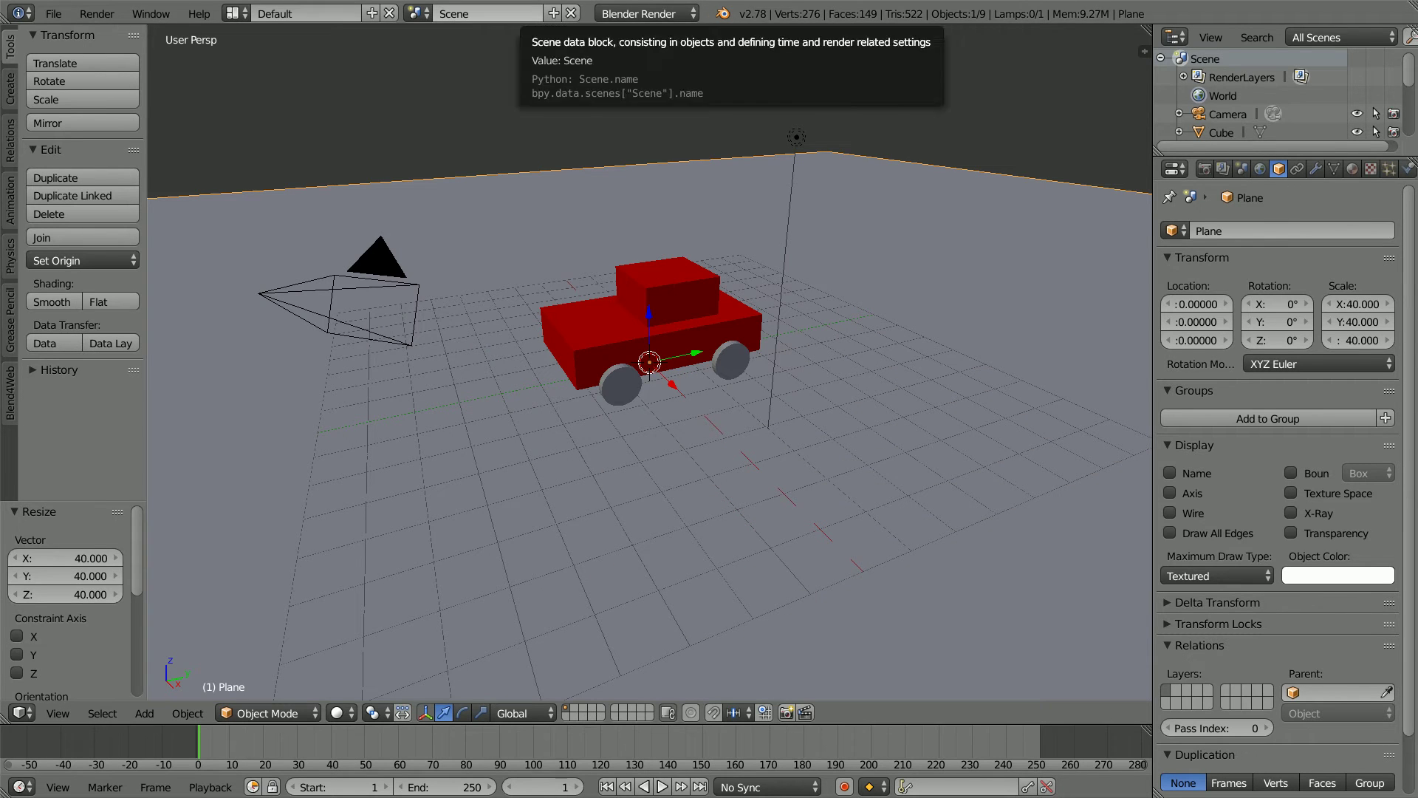
Step: Switch the render engine to Blend4Web and give the plane object physics with collision bounds
left_click(683, 15)
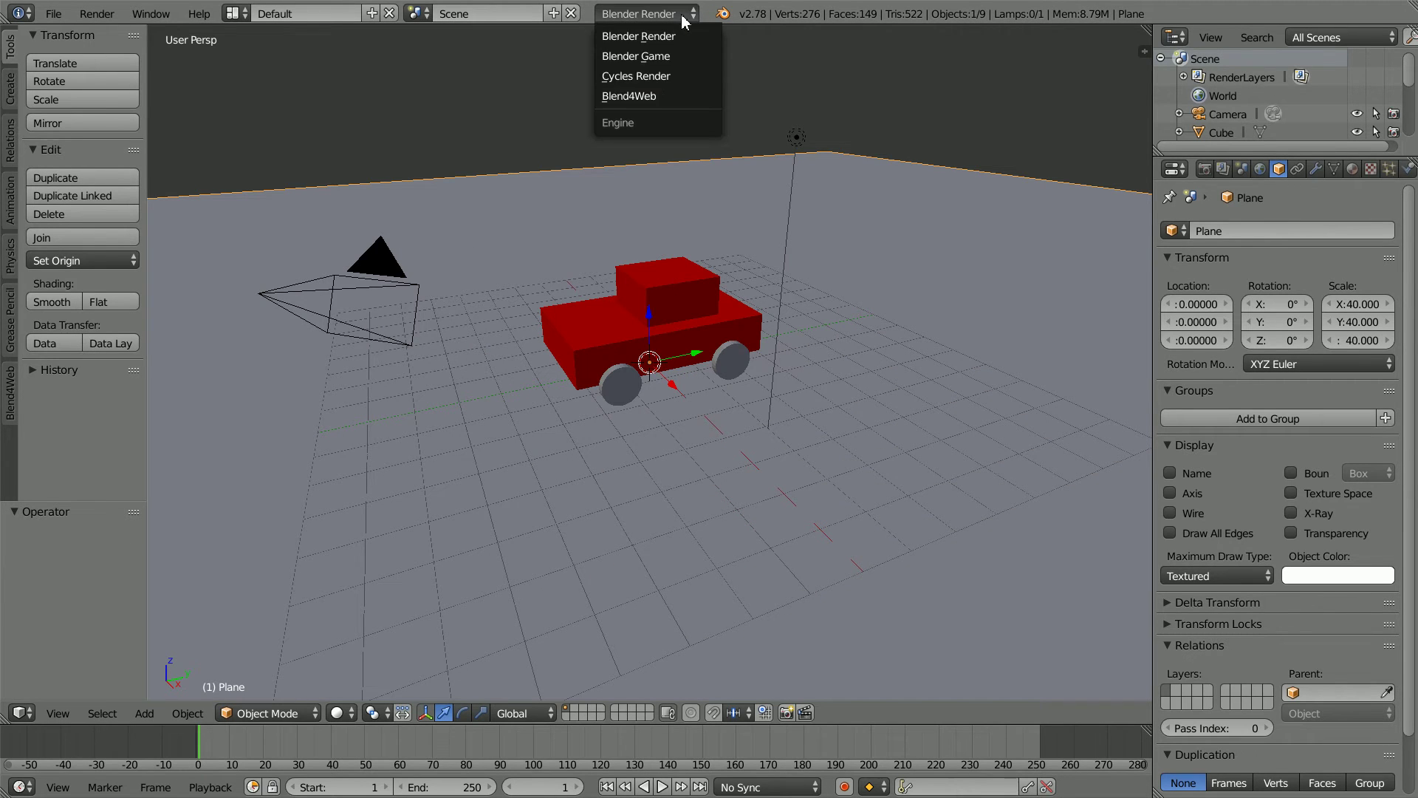
left_click(624, 96)
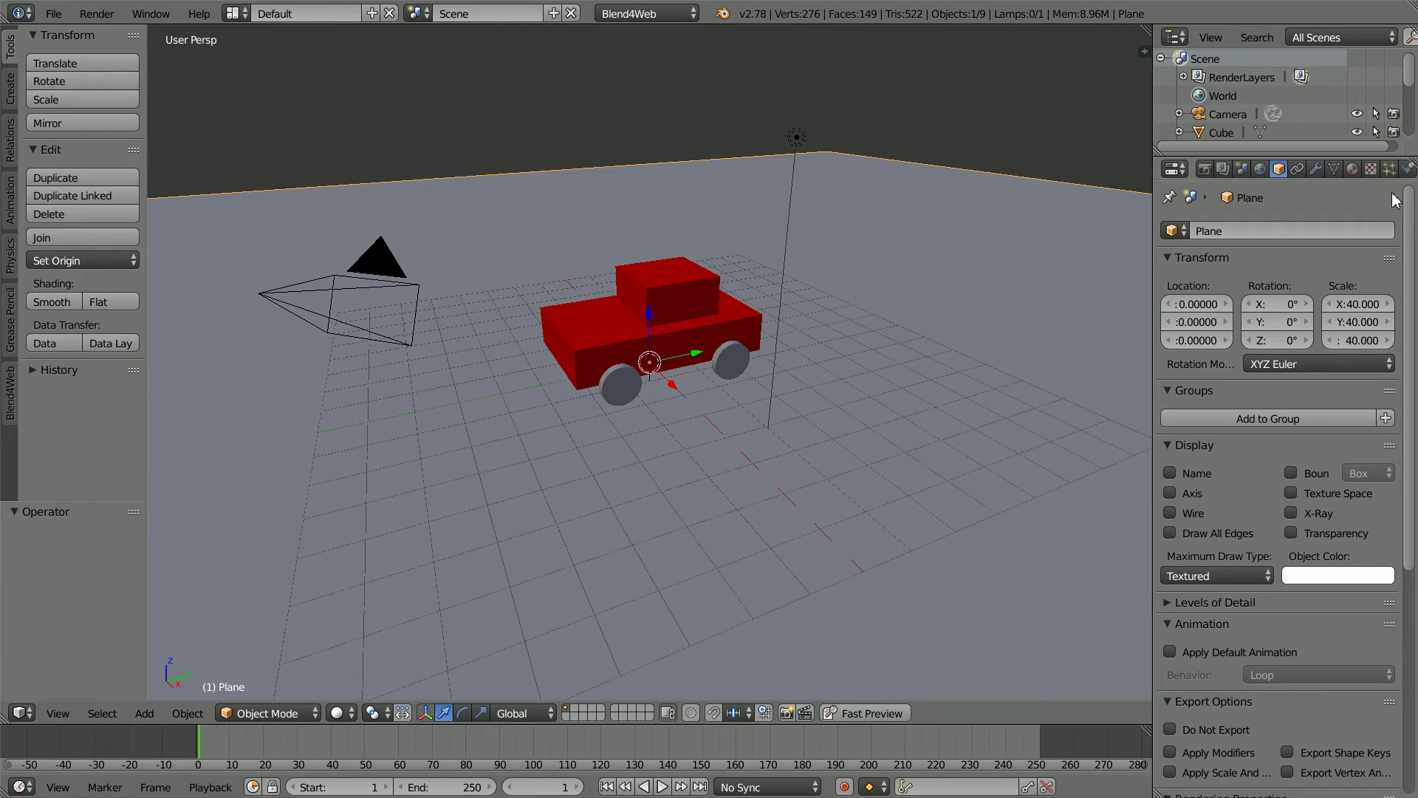
left_click(1409, 169)
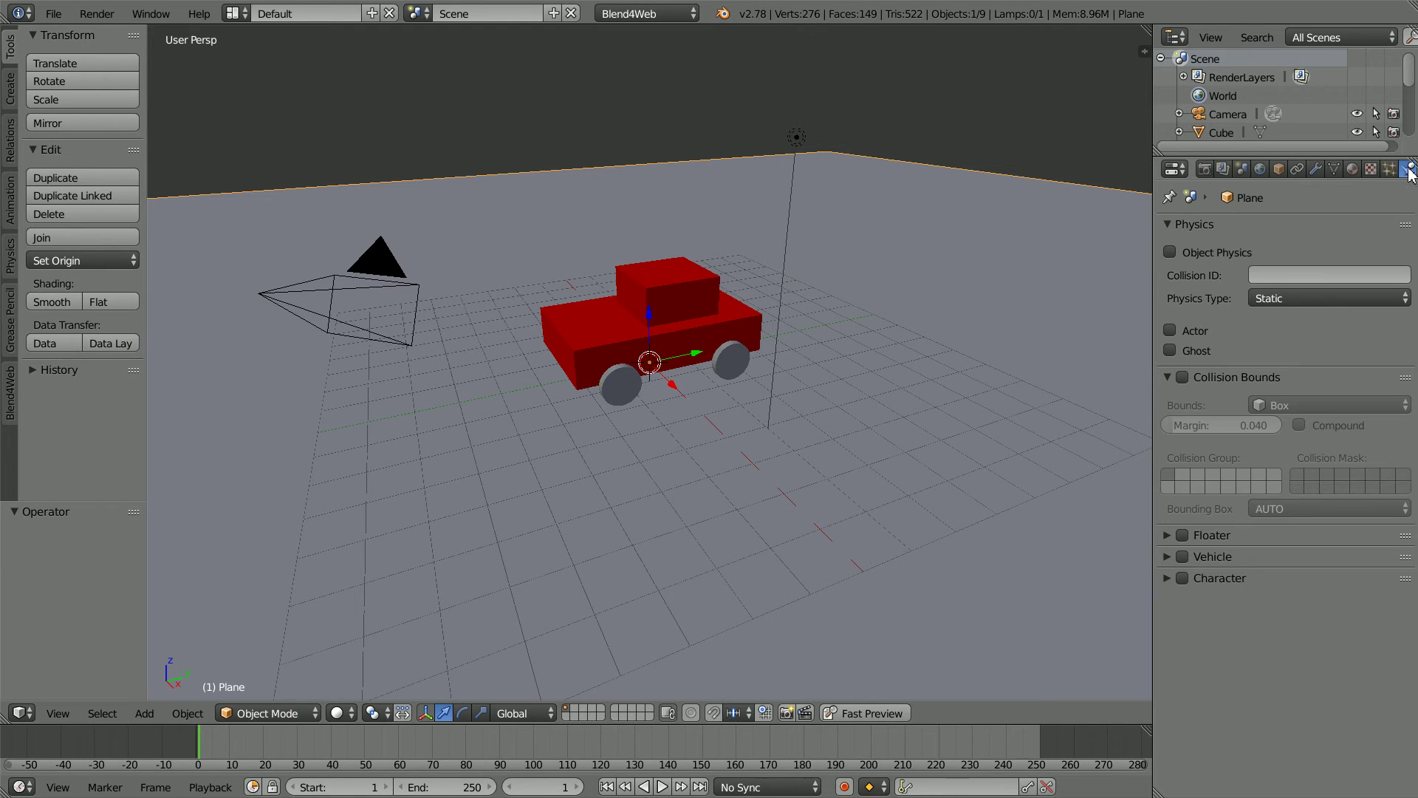
left_click(1170, 253)
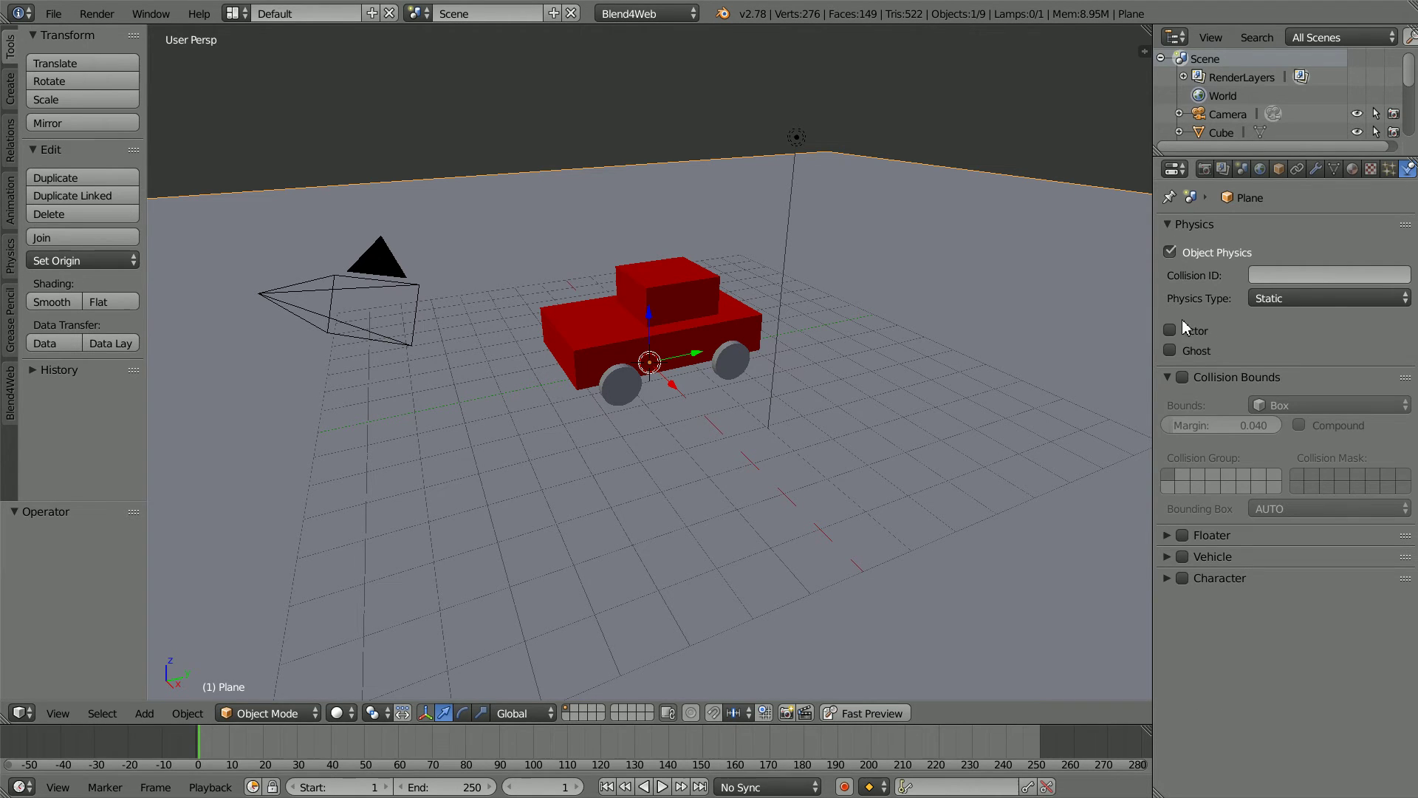
left_click(1181, 380)
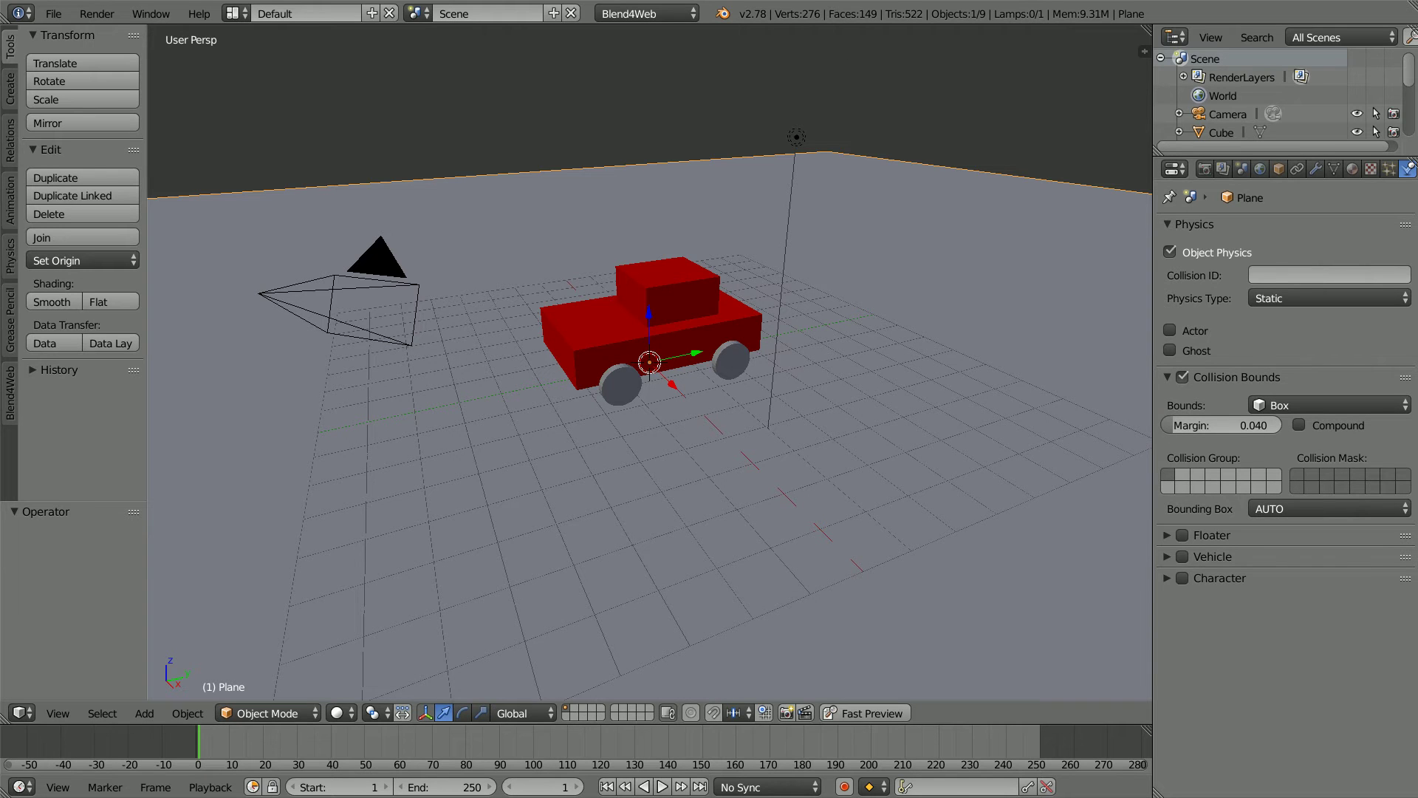
right_click(602, 338)
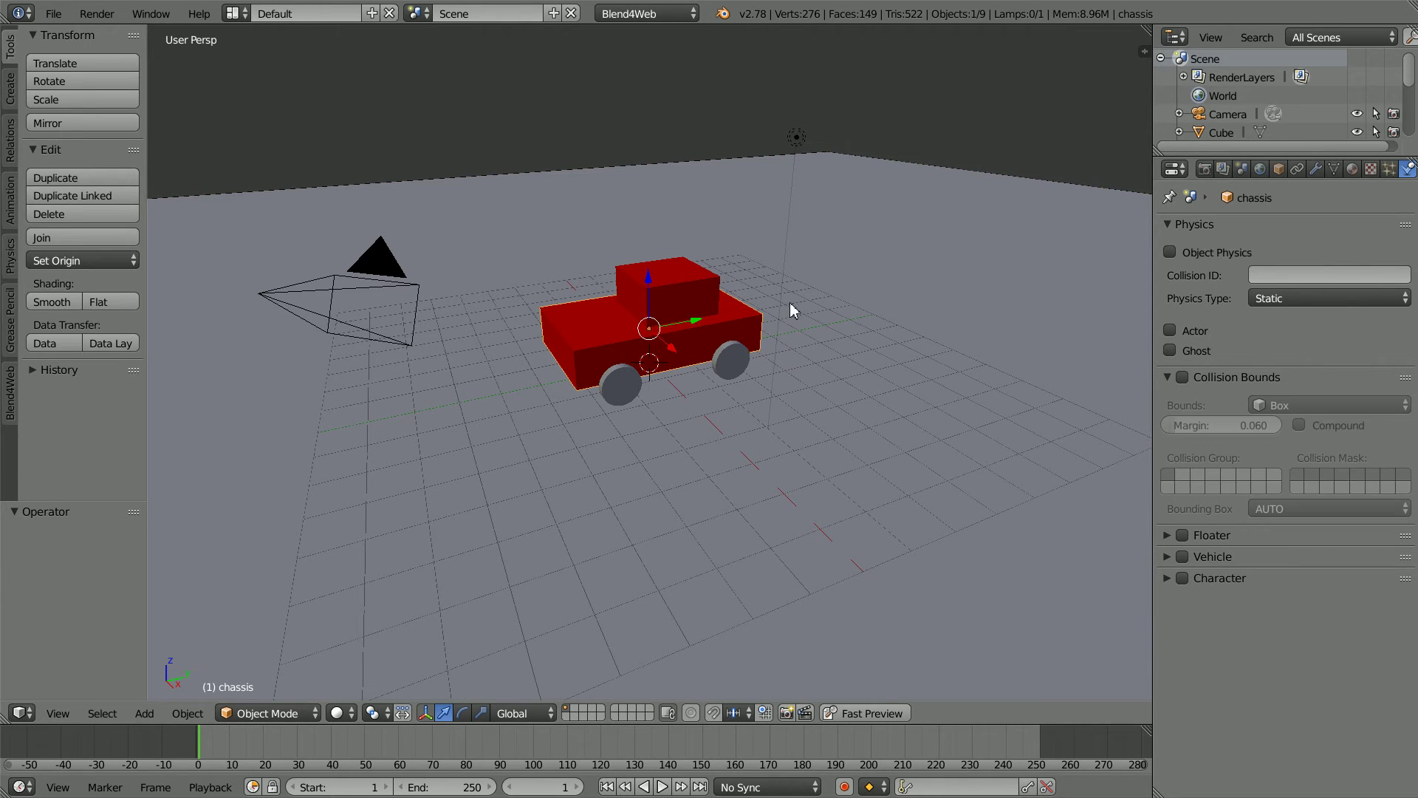
Step: Make the chassis a non-sleeping Rigid Body with mass 500
left_click(1171, 252)
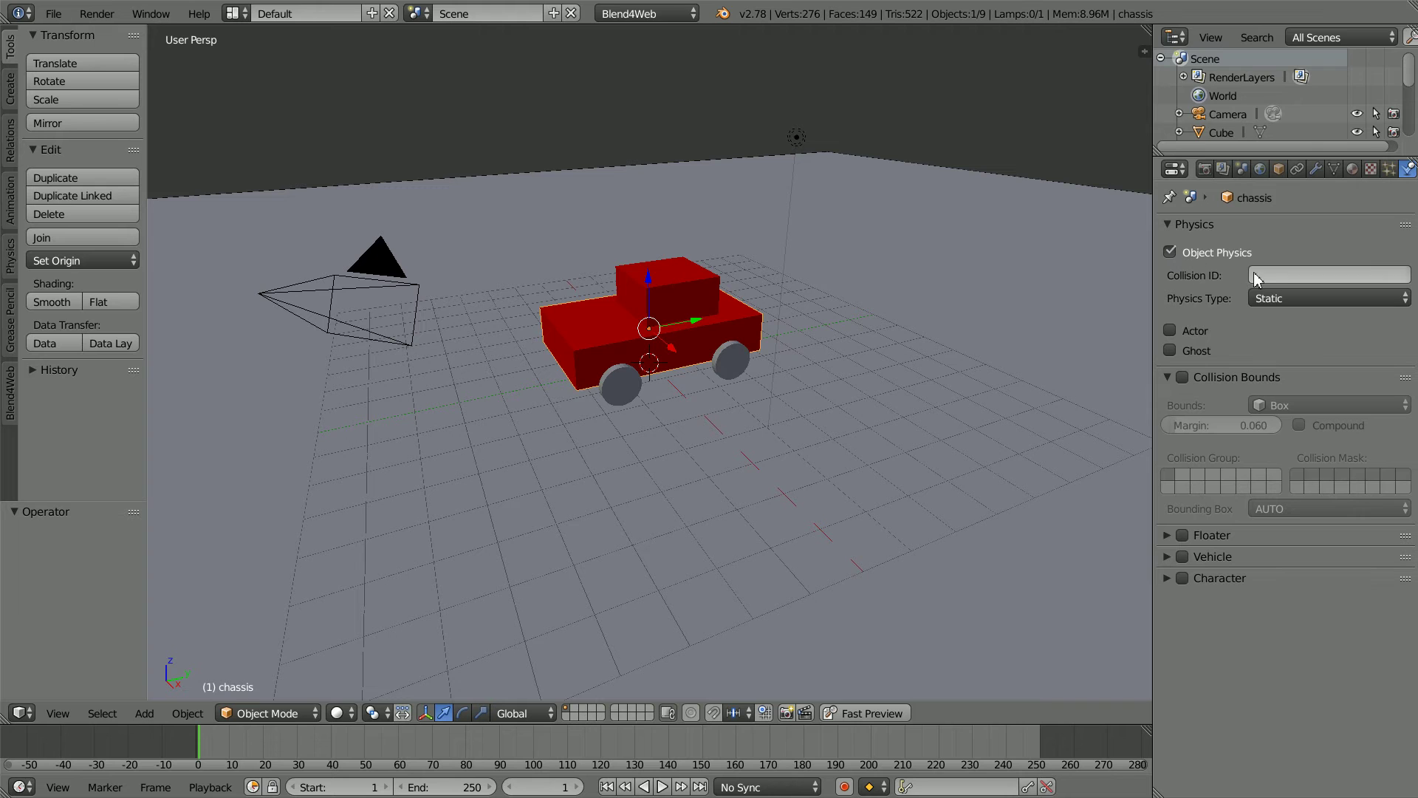
left_click(1272, 302)
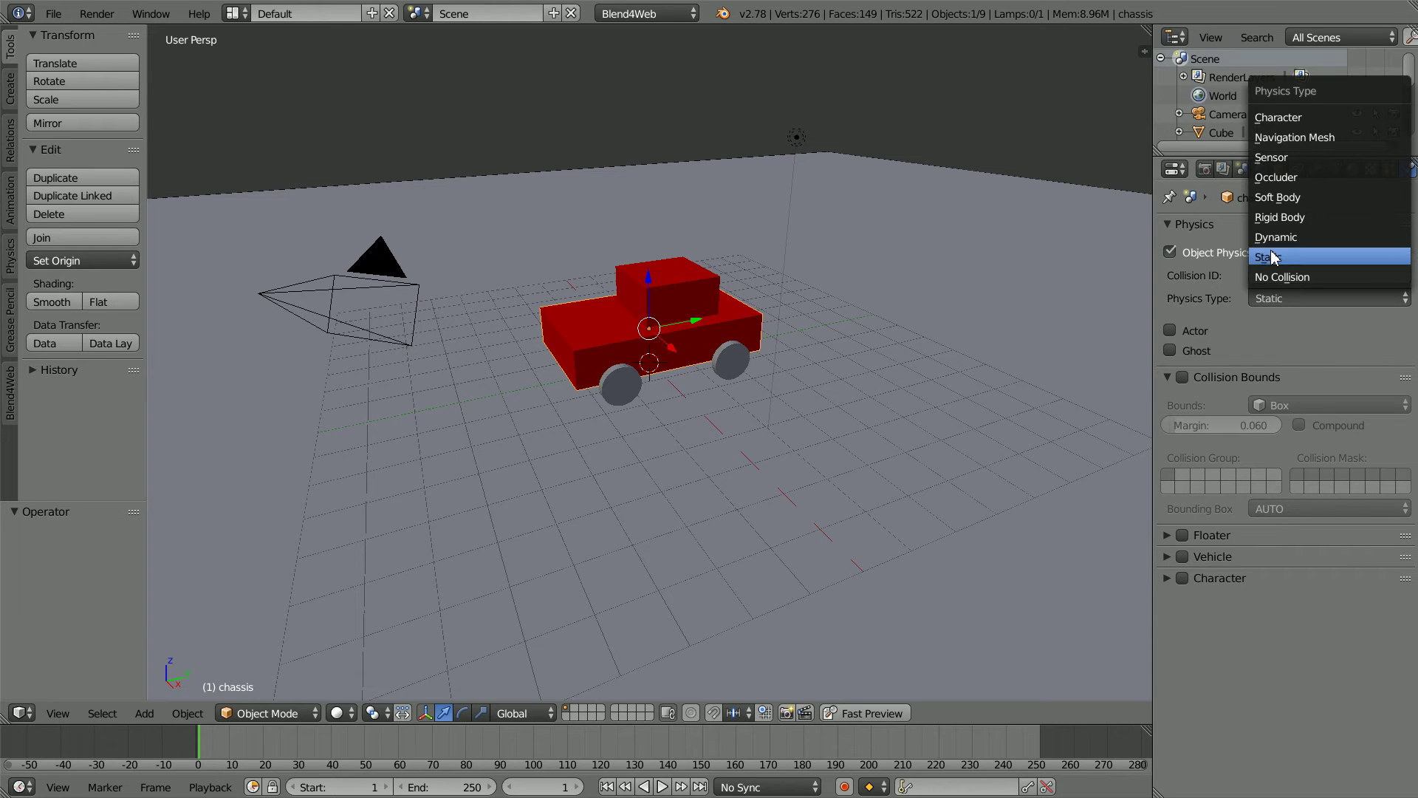
left_click(1317, 218)
left_click(1299, 330)
left_click(1363, 385)
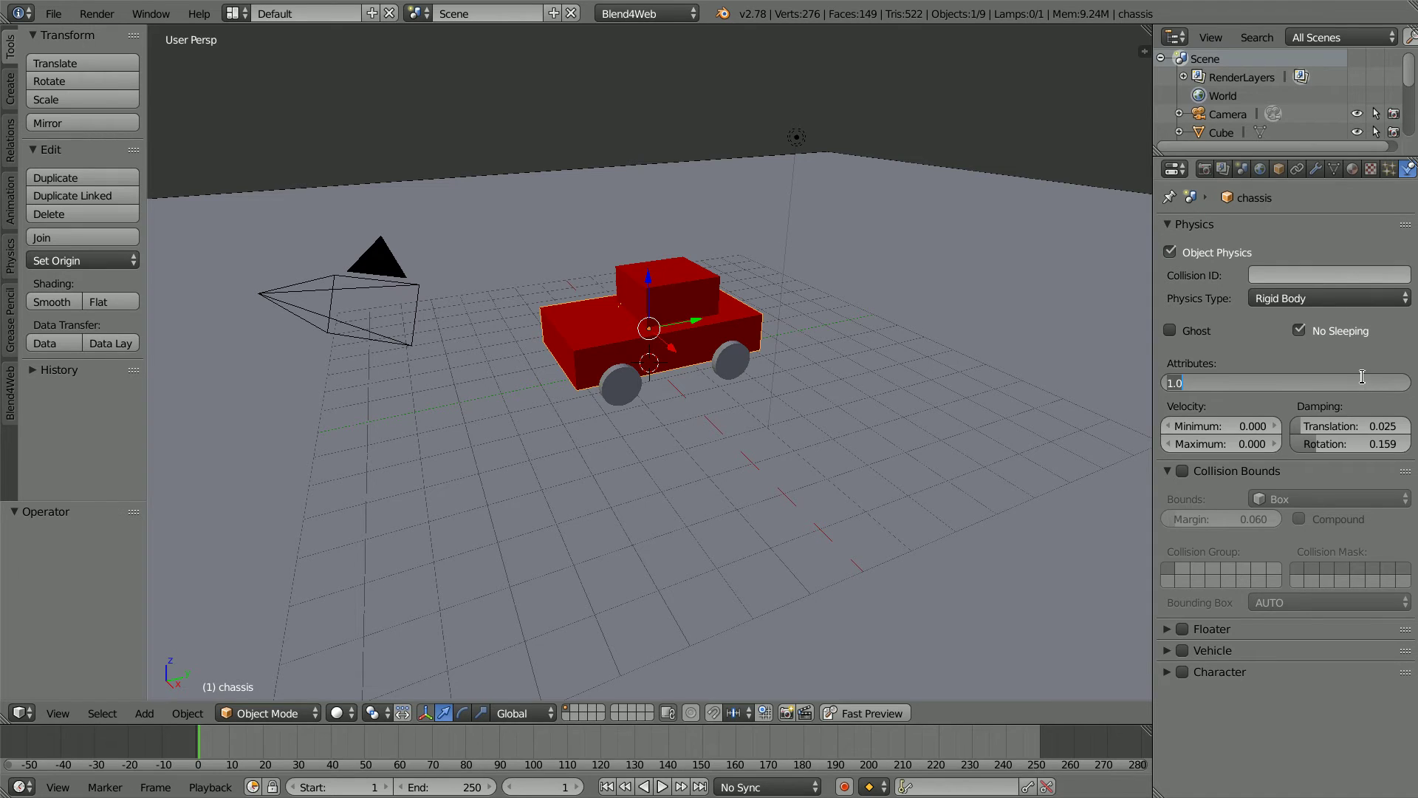
type("500")
key("Return")
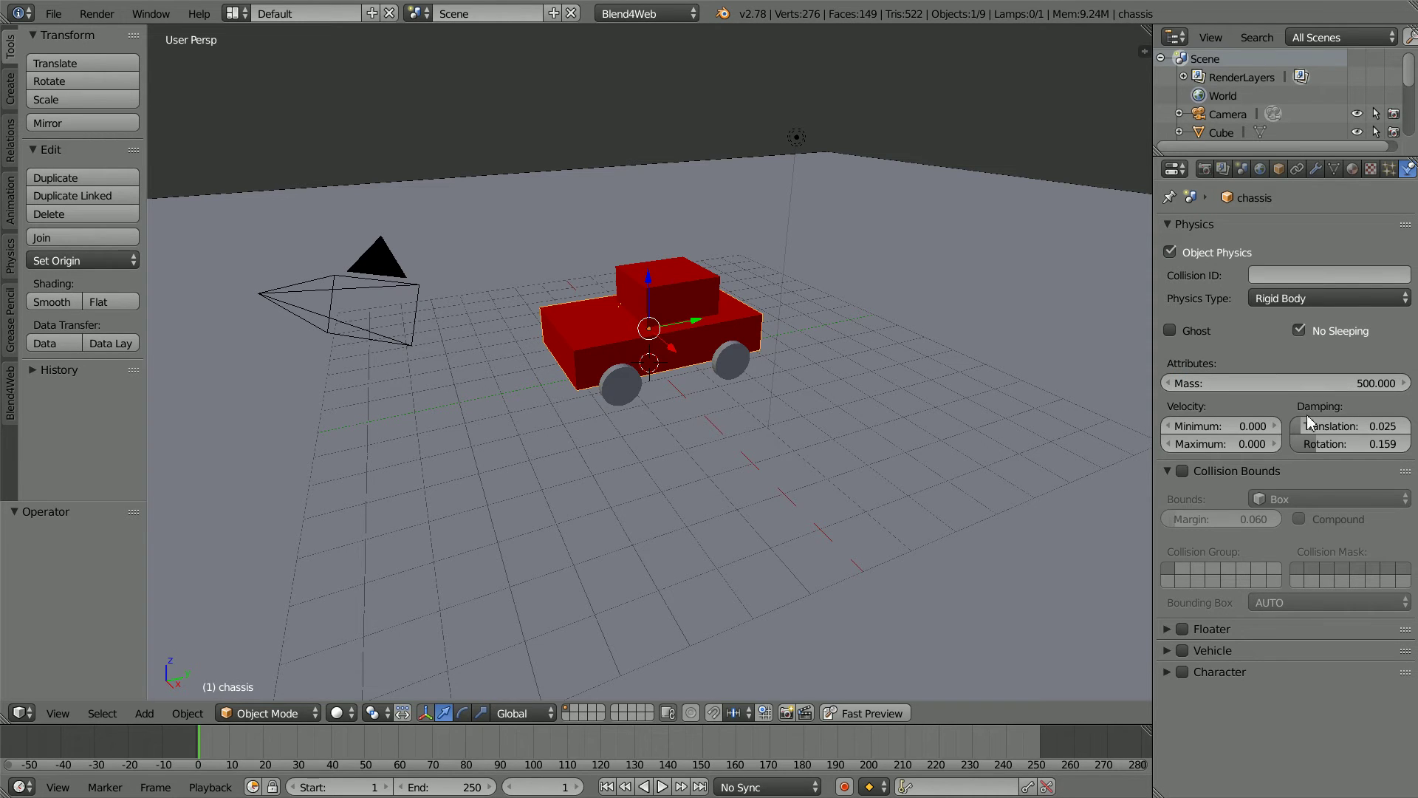
Step: Enable collision bounds and Vehicle on the chassis, with vehicle name car
left_click(1182, 472)
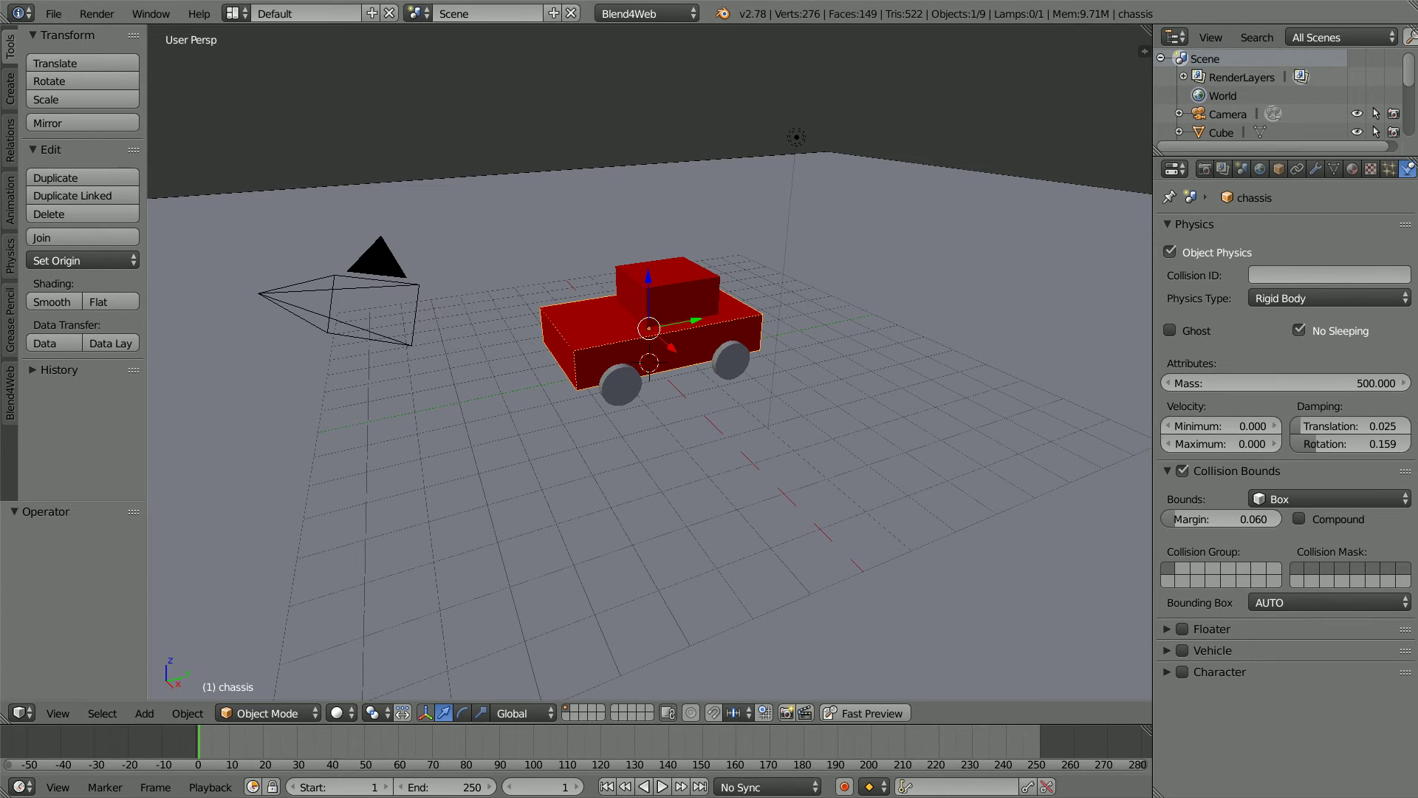
left_click(1183, 650)
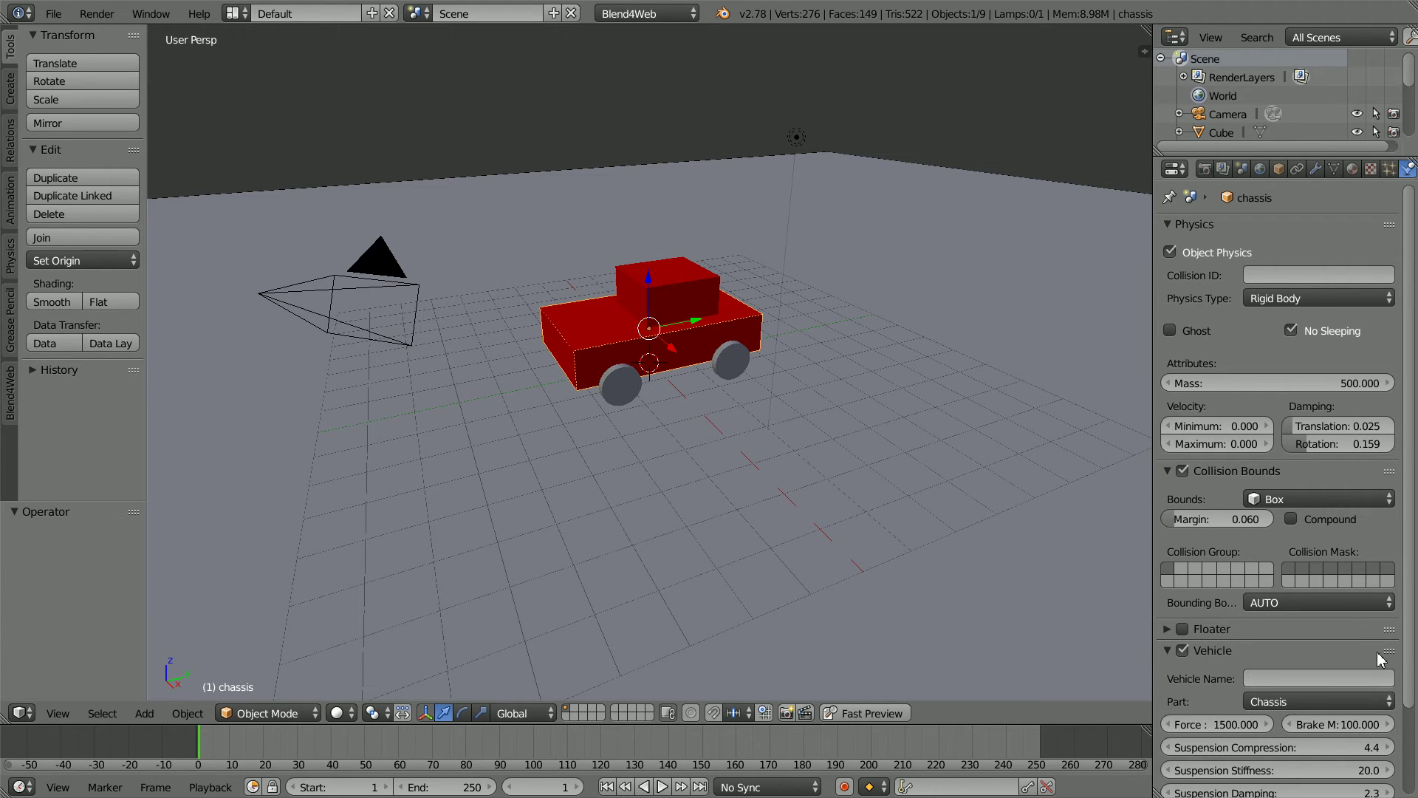
scroll(1307, 650, "down", 3)
left_click(1290, 580)
type("car")
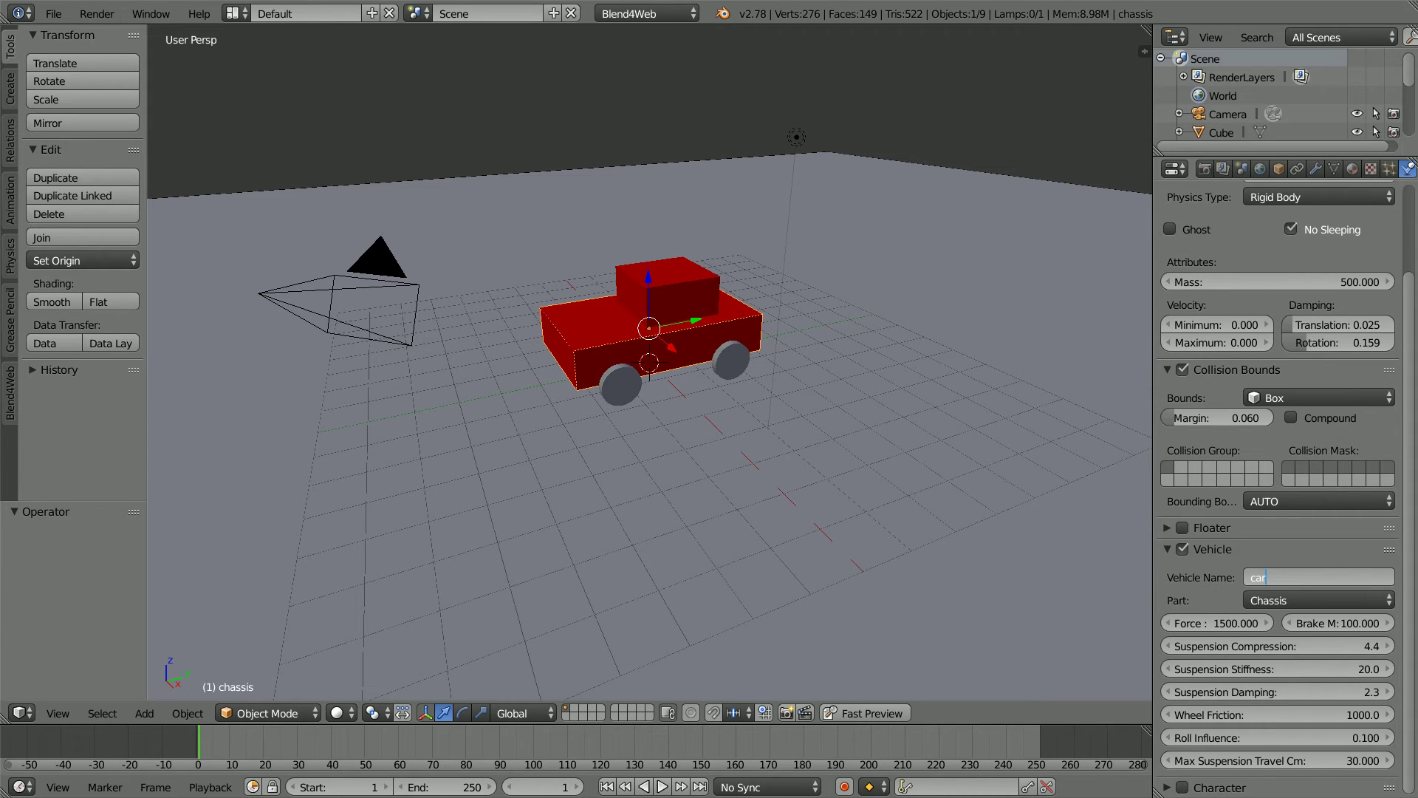
left_click(708, 228)
Step: Select the cabin cube, enable Vehicle in its physics, and set the vehicle name to car
right_click(678, 276)
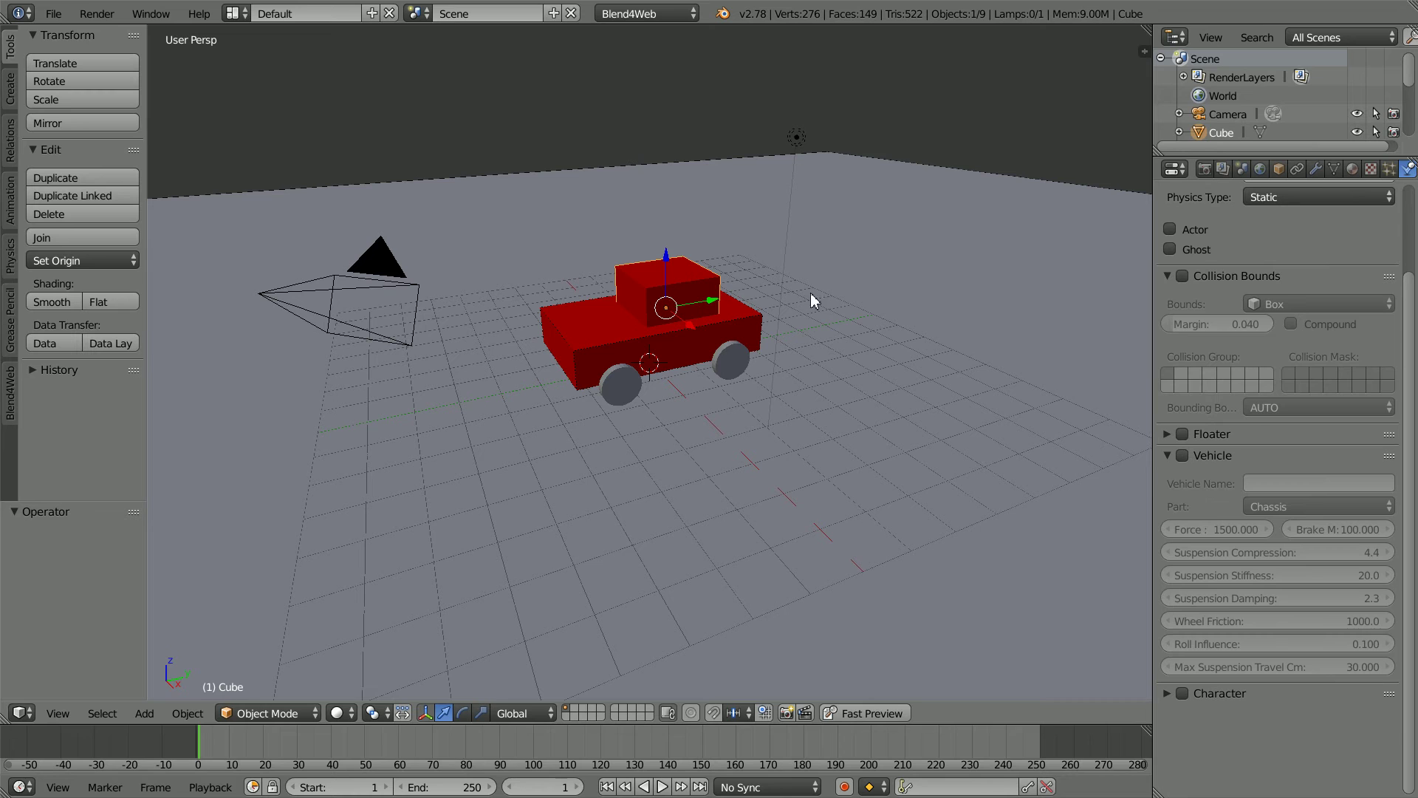
left_click(1181, 457)
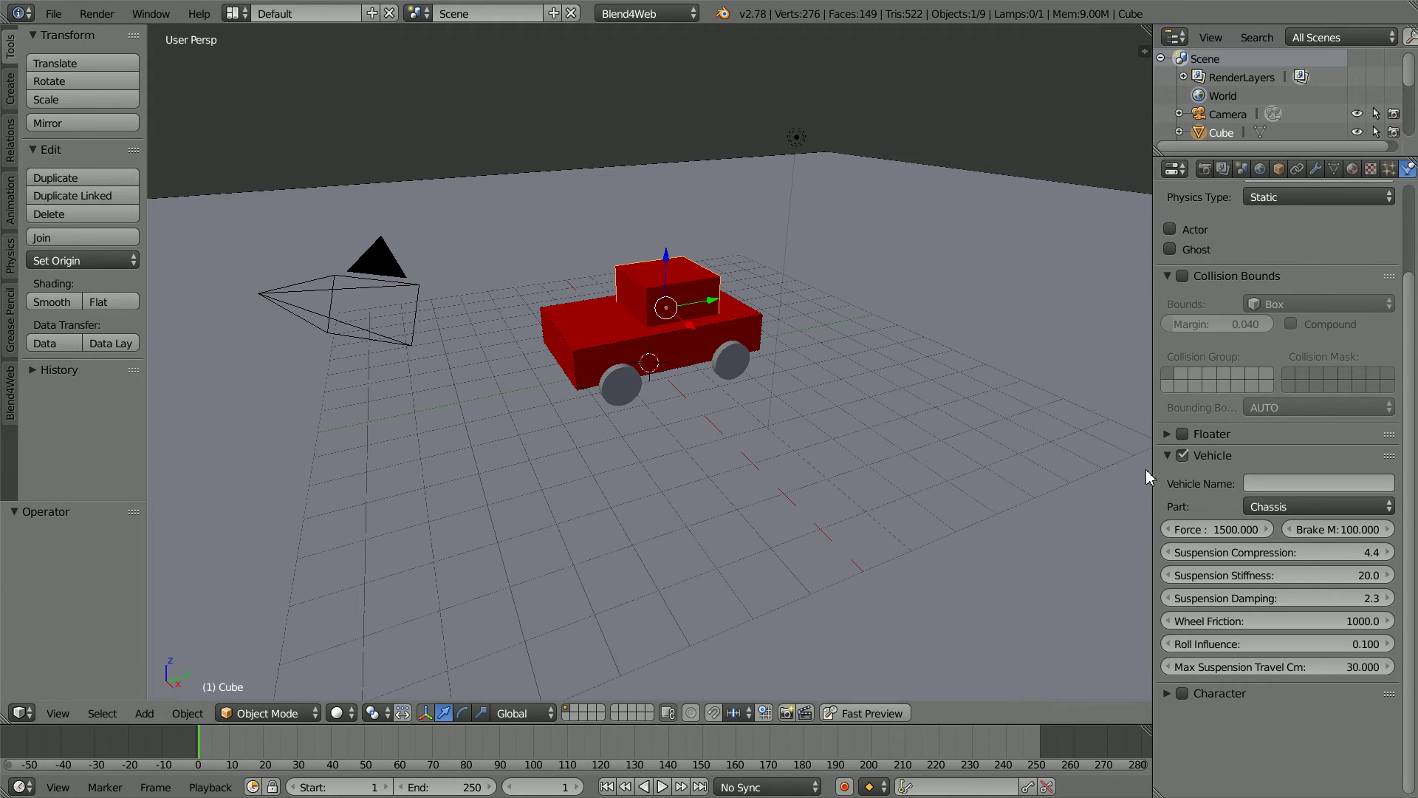
left_click(1261, 480)
type("c")
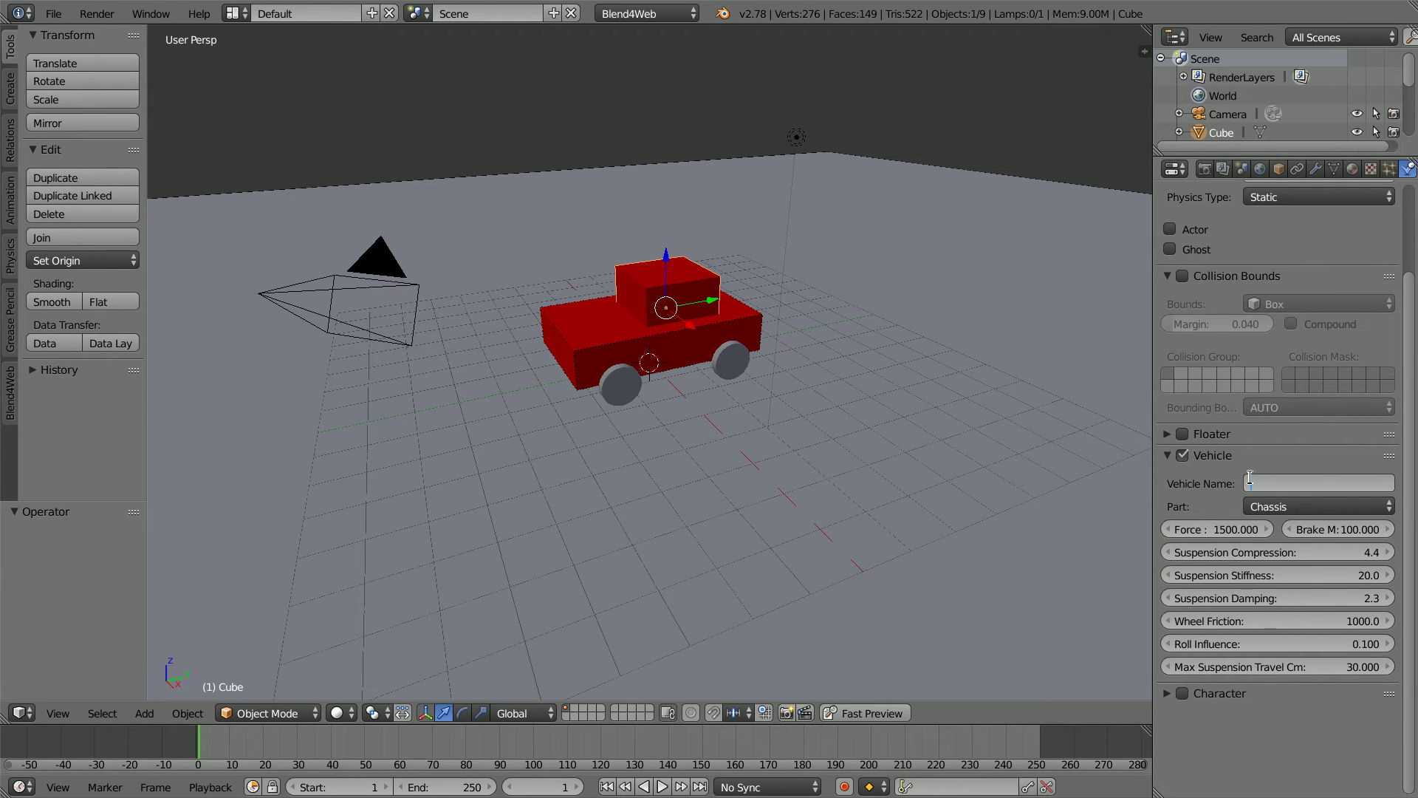
type("ar")
key("Return")
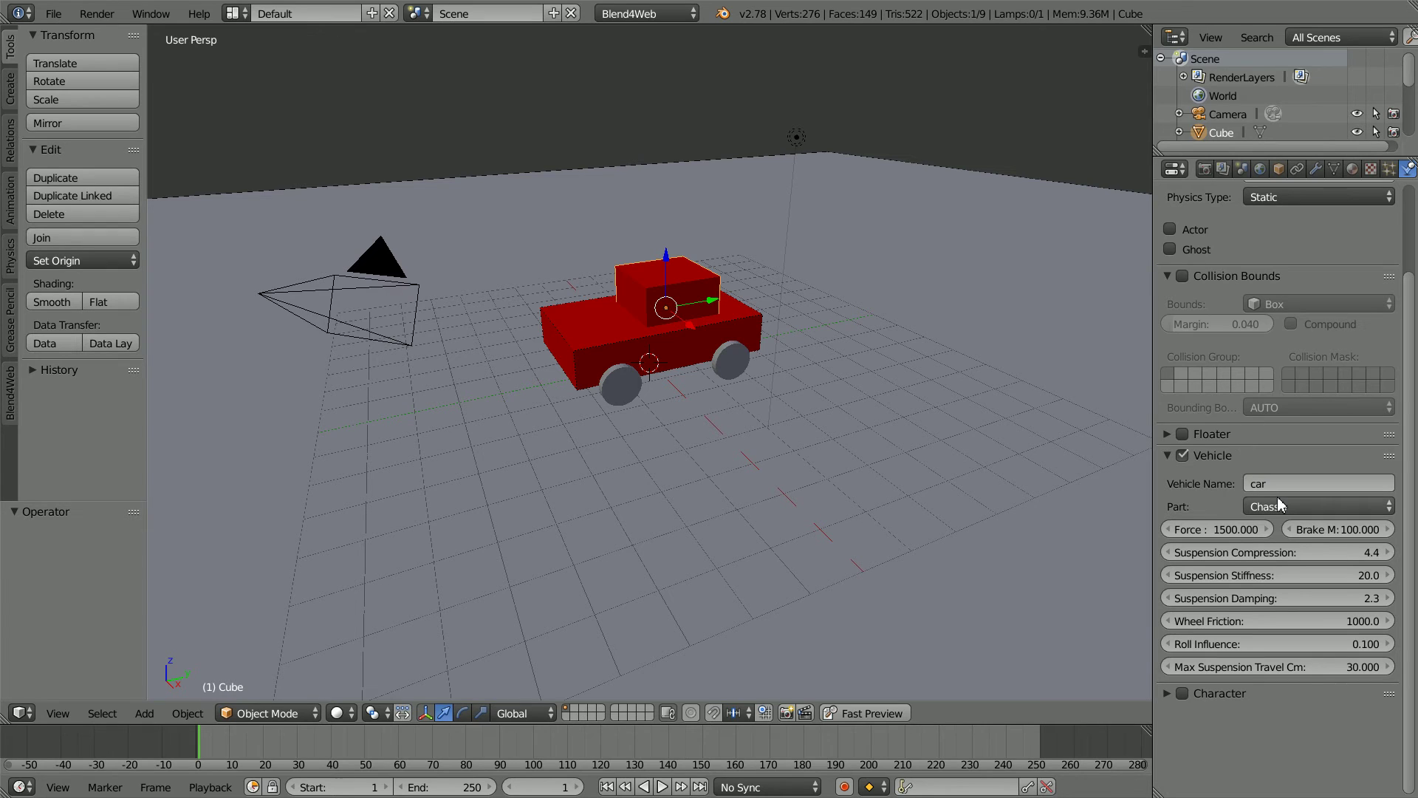
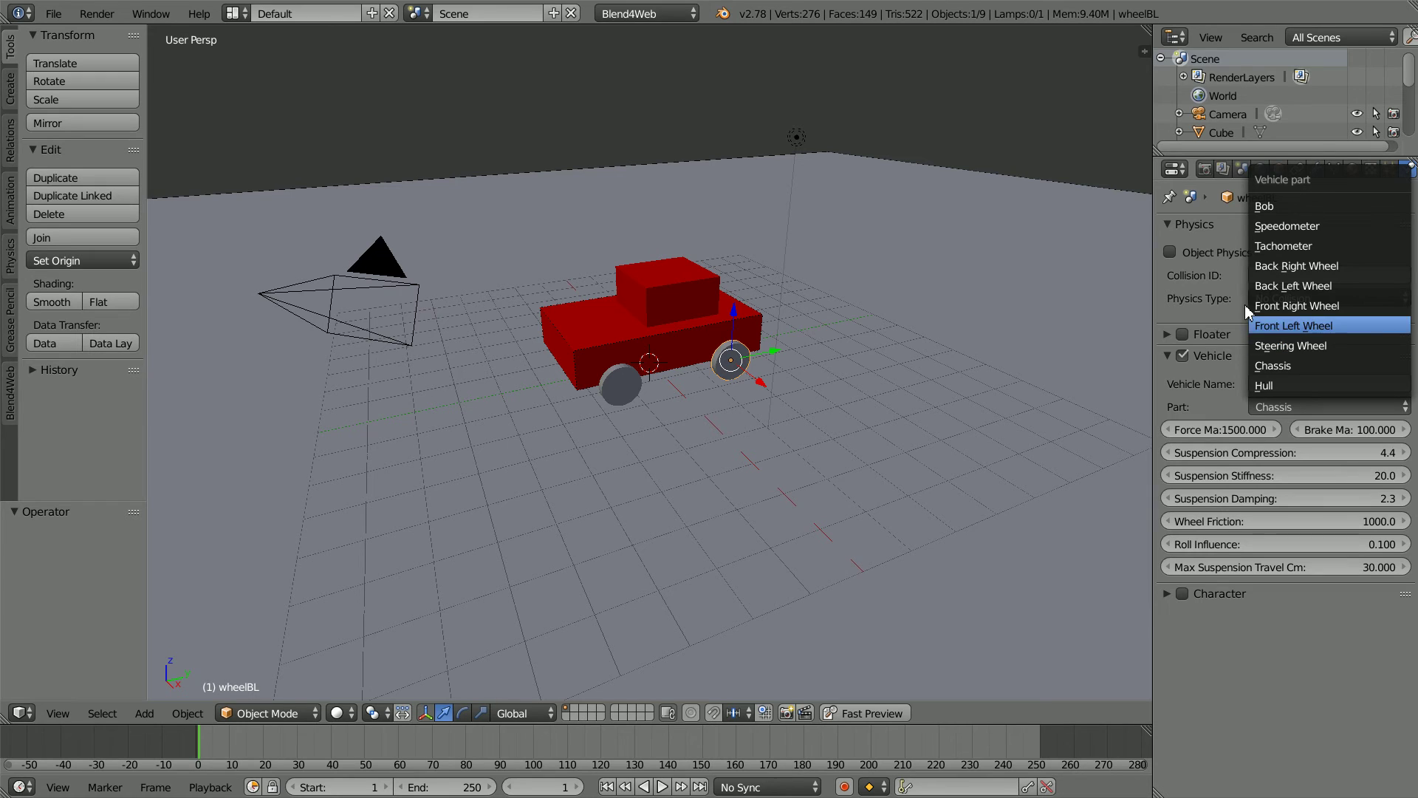
Step: Set wheelBL's vehicle part to Back Left Wheel, then select the front-left wheel
left_click(1365, 288)
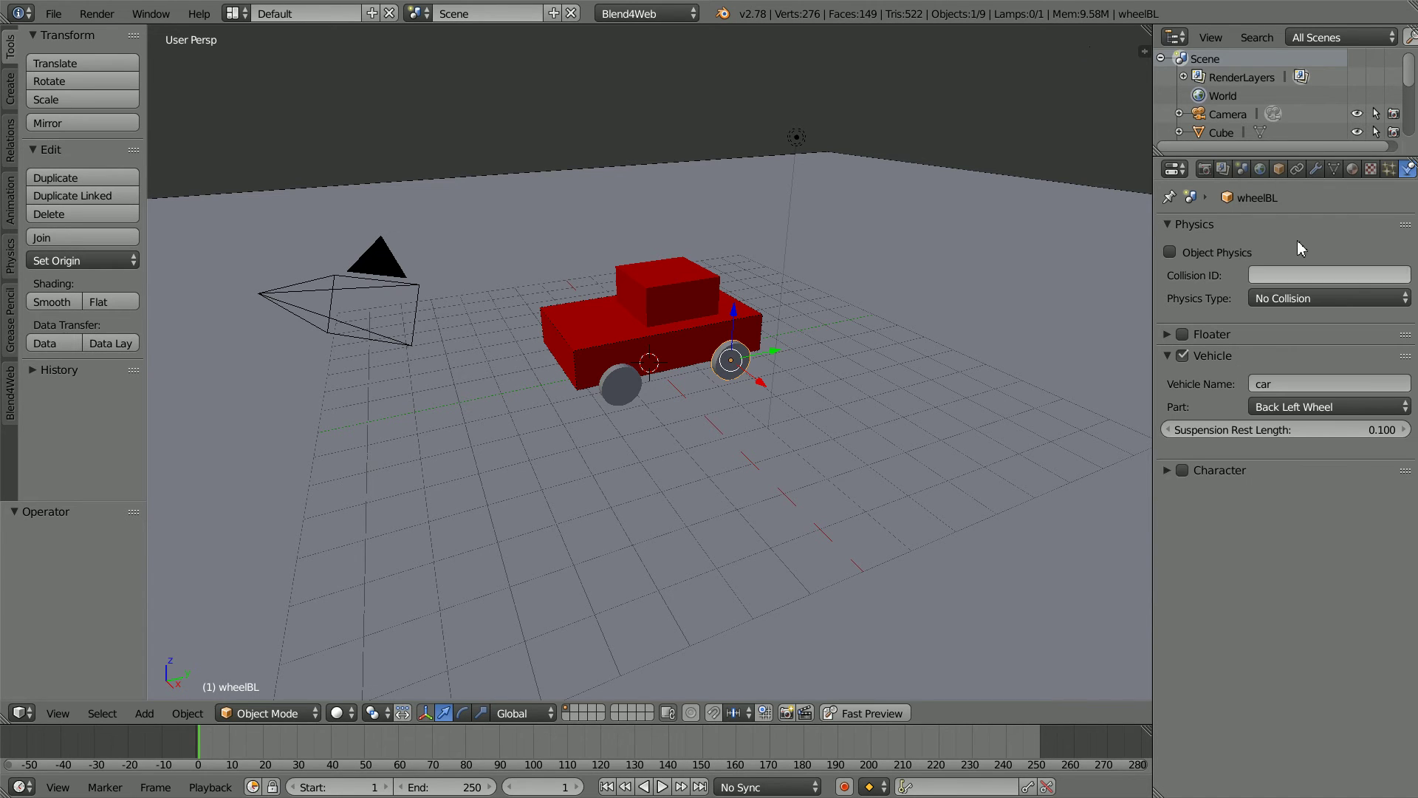
right_click(640, 392)
Step: Make the front-left wheel a No Collision vehicle part of car as Front Left Wheel
left_click(1280, 299)
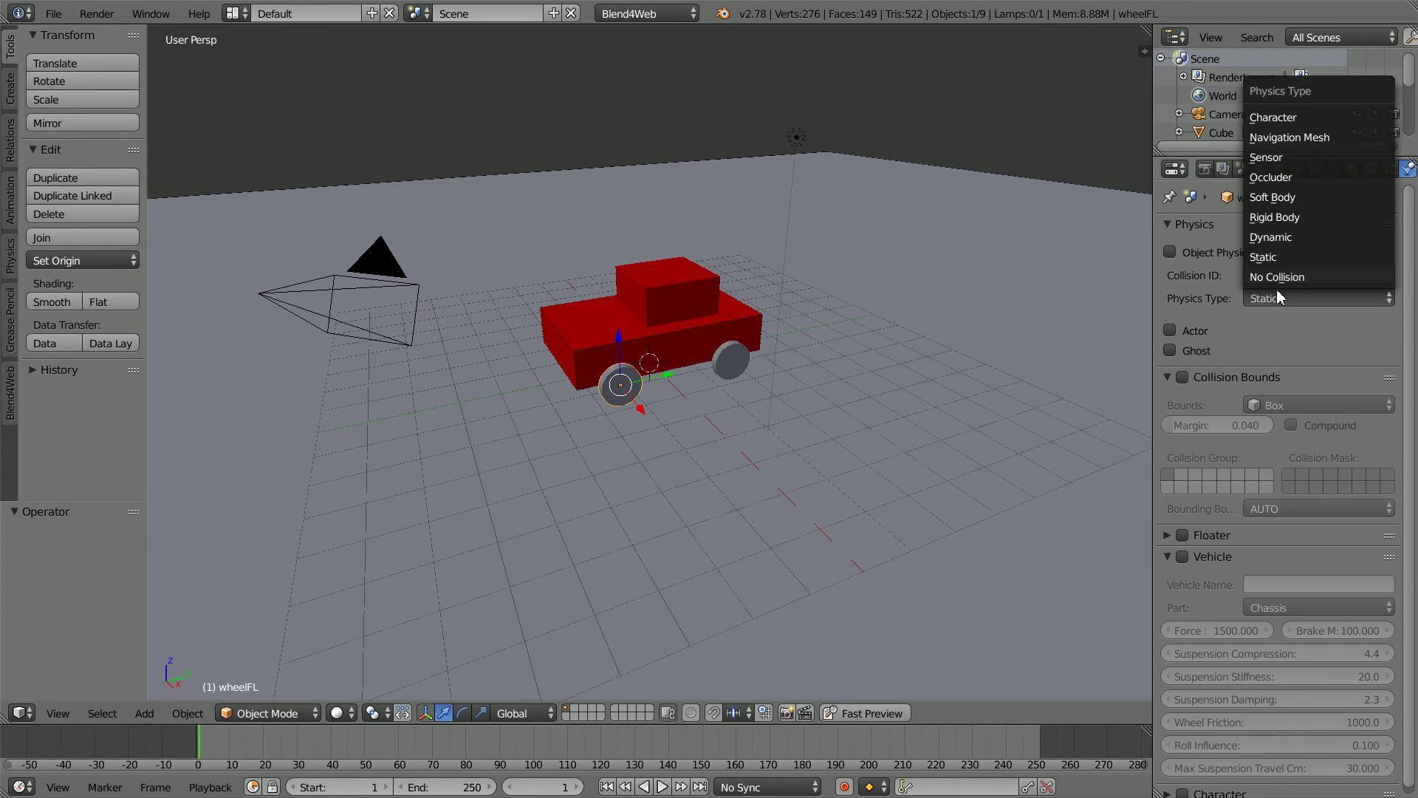
left_click(1281, 277)
left_click(1182, 356)
left_click(1267, 383)
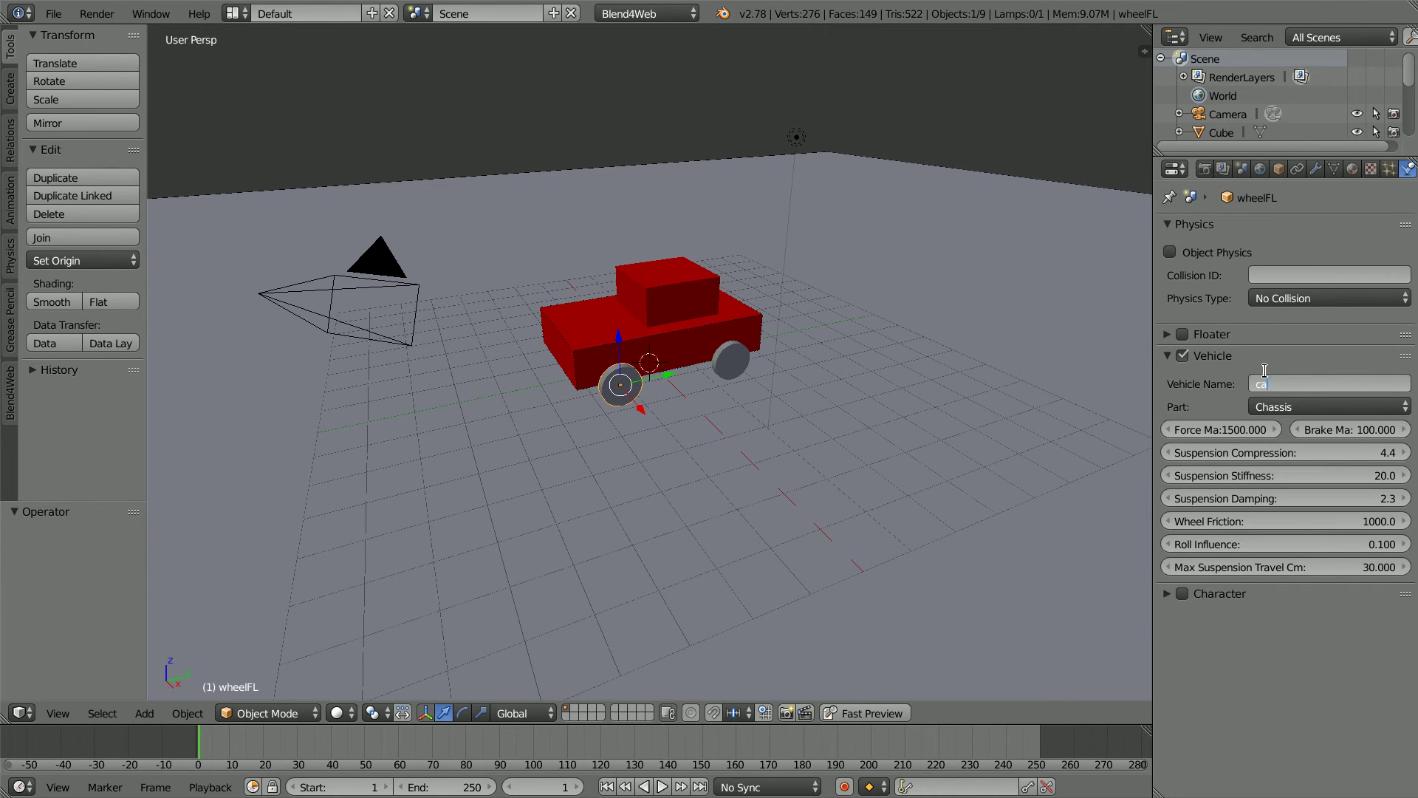
left_click(1282, 407)
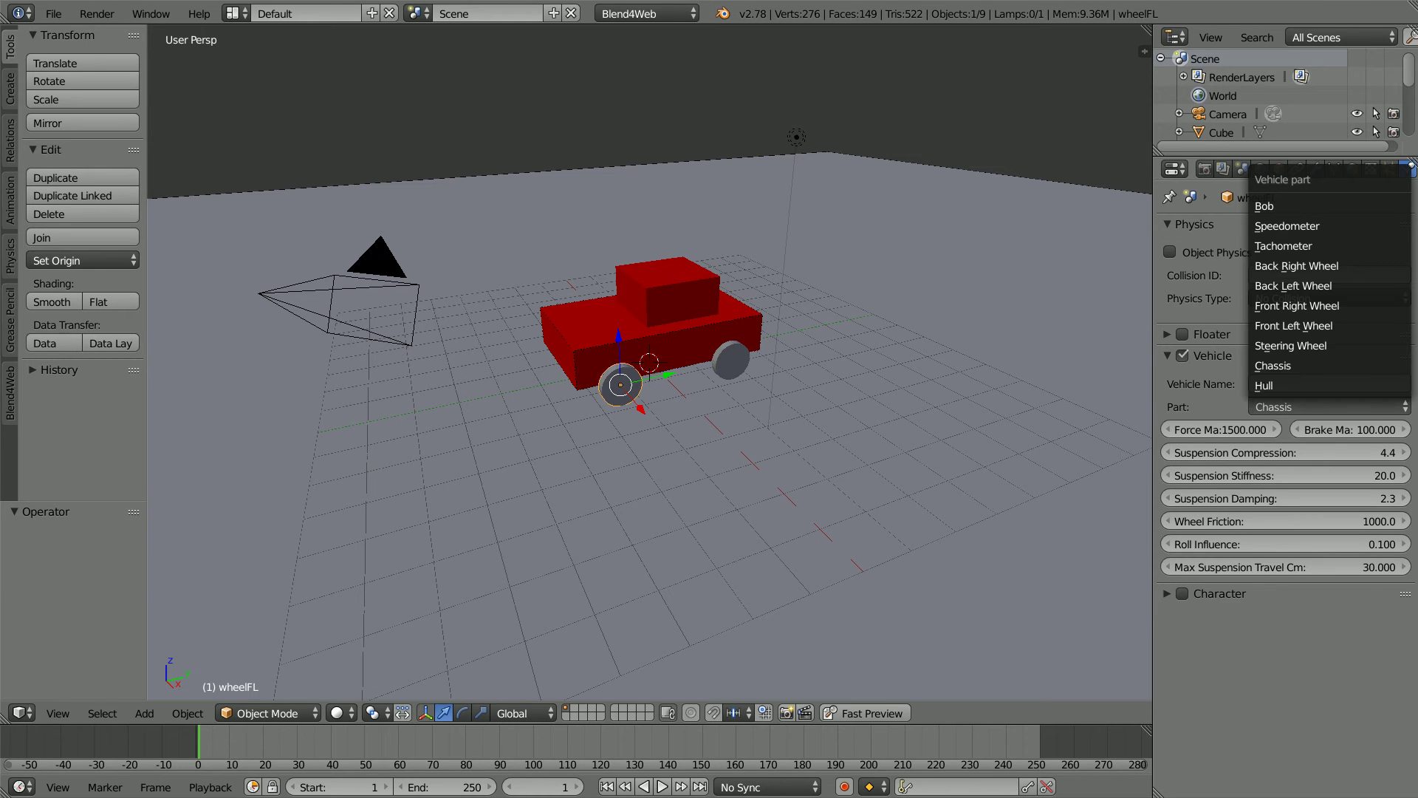
left_click(1349, 339)
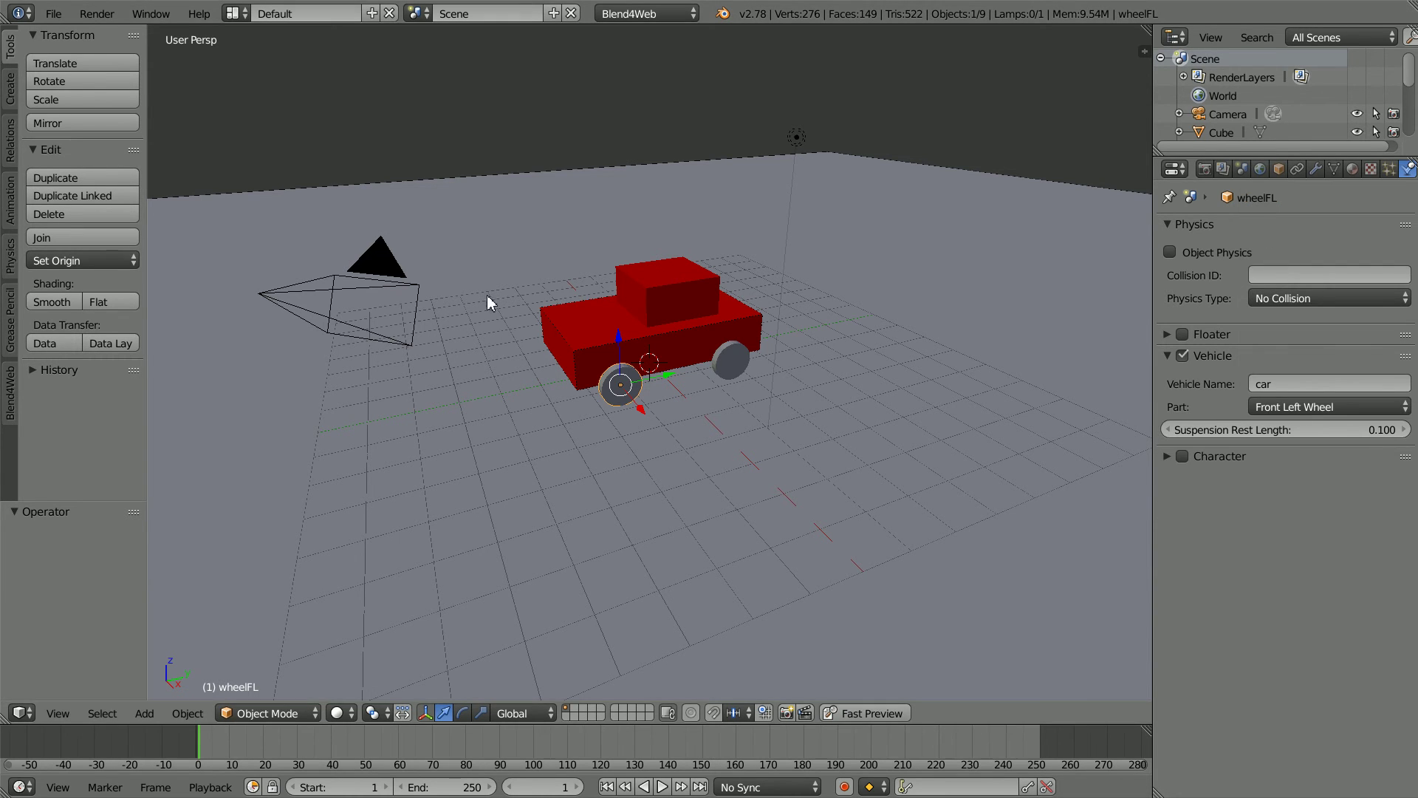
Step: Set the back-right wheel to No Collision, vehicle name car, part Back Right Wheel
middle_click_drag(486, 400, 747, 389)
right_click(575, 364)
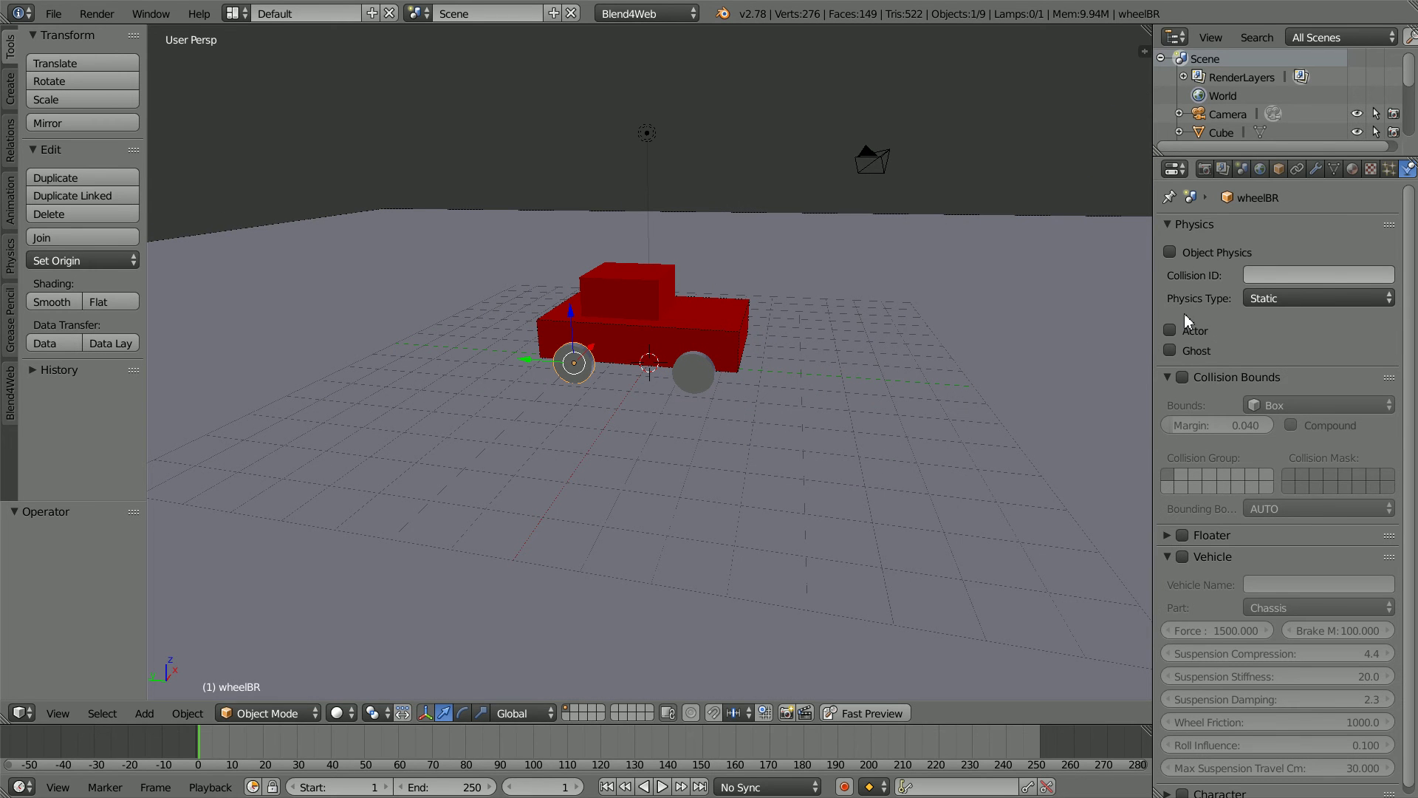
left_click(1265, 298)
left_click(1276, 278)
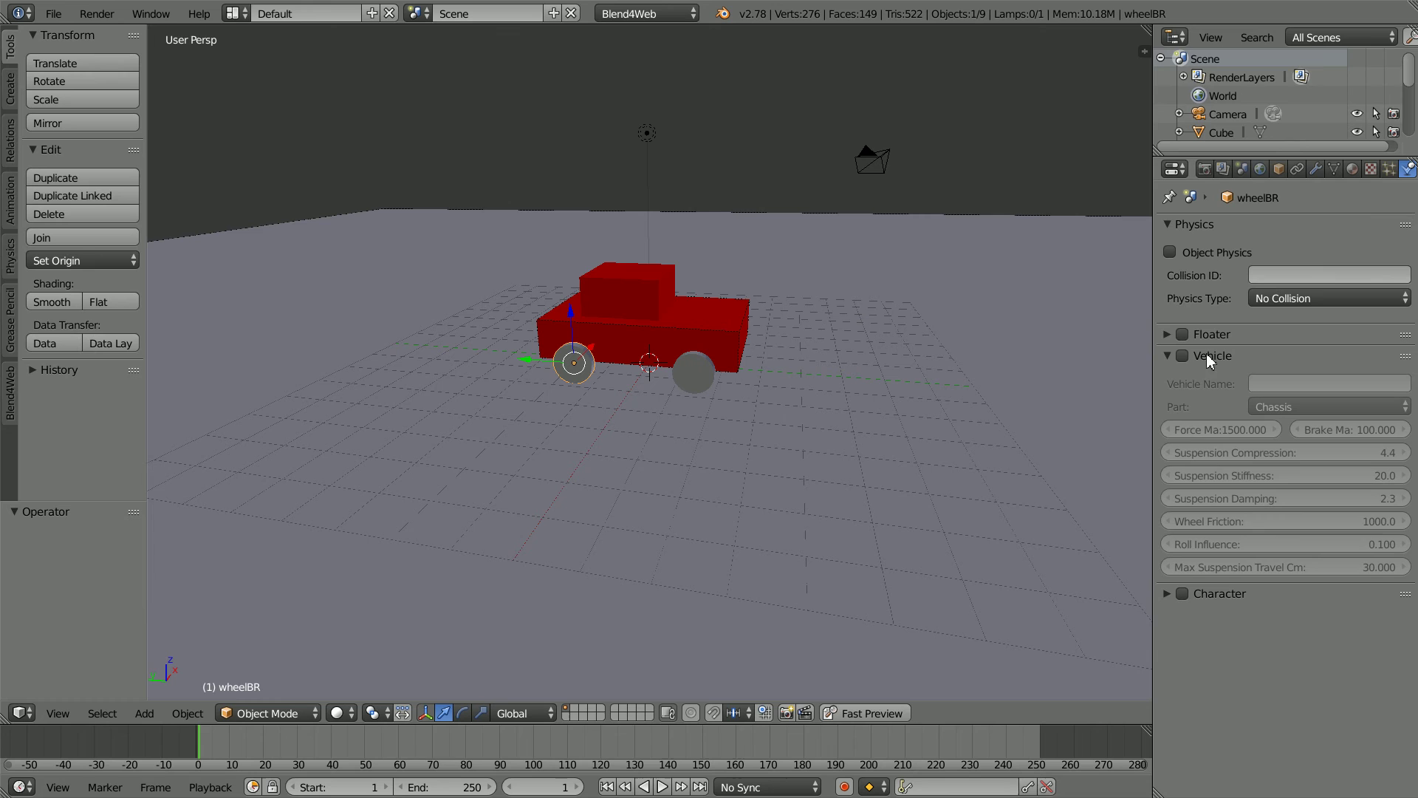
left_click(1185, 357)
left_click(1265, 385)
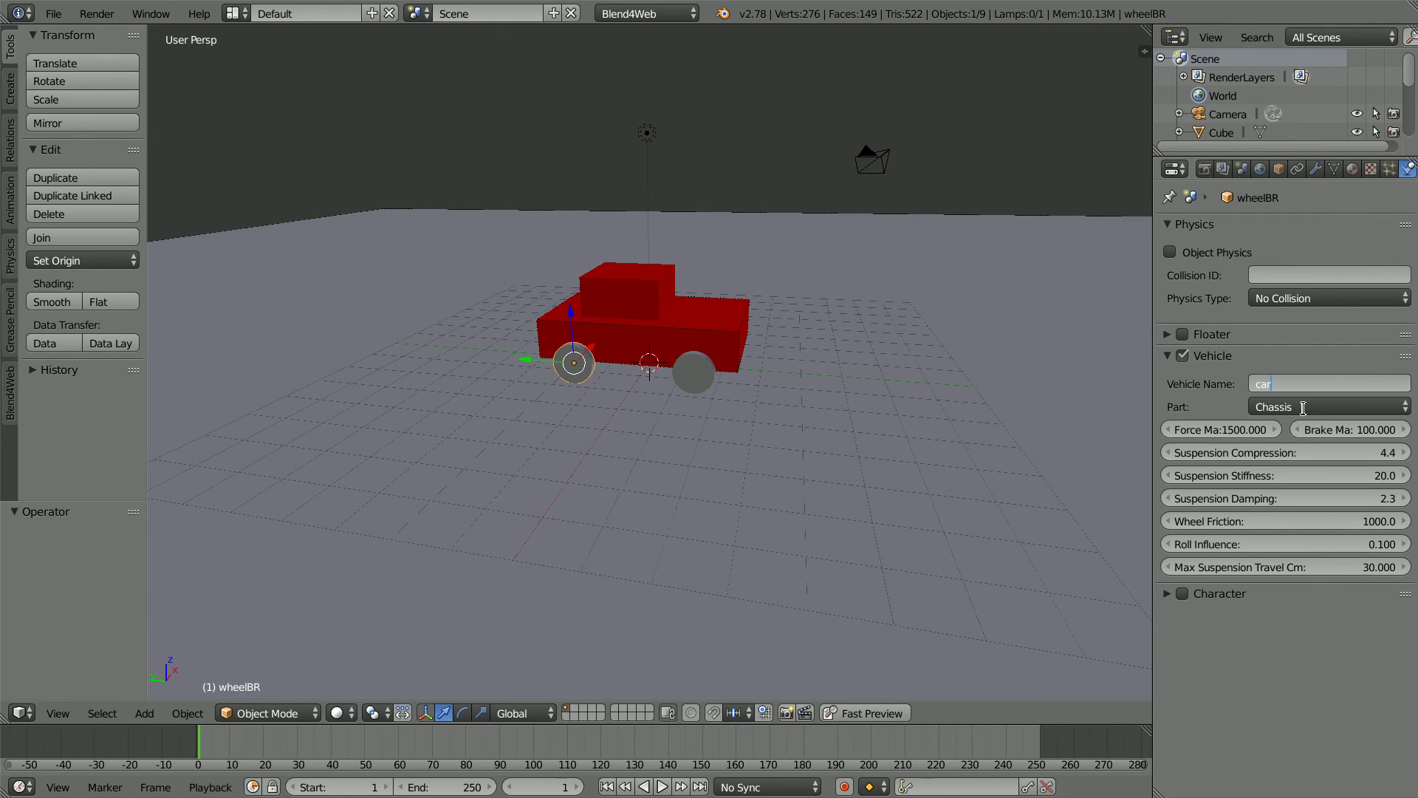
type("car")
key("Return")
left_click(1274, 406)
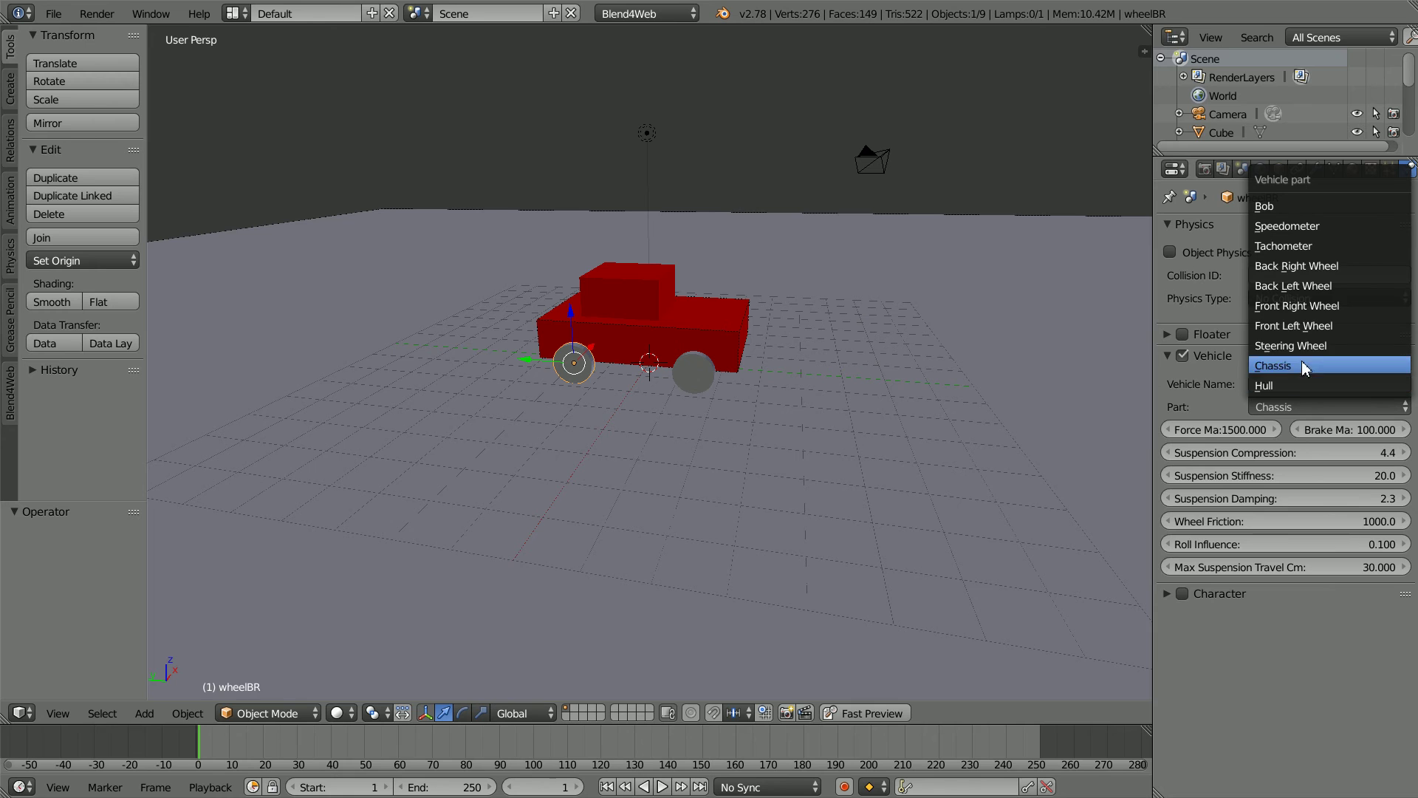
left_click(1342, 267)
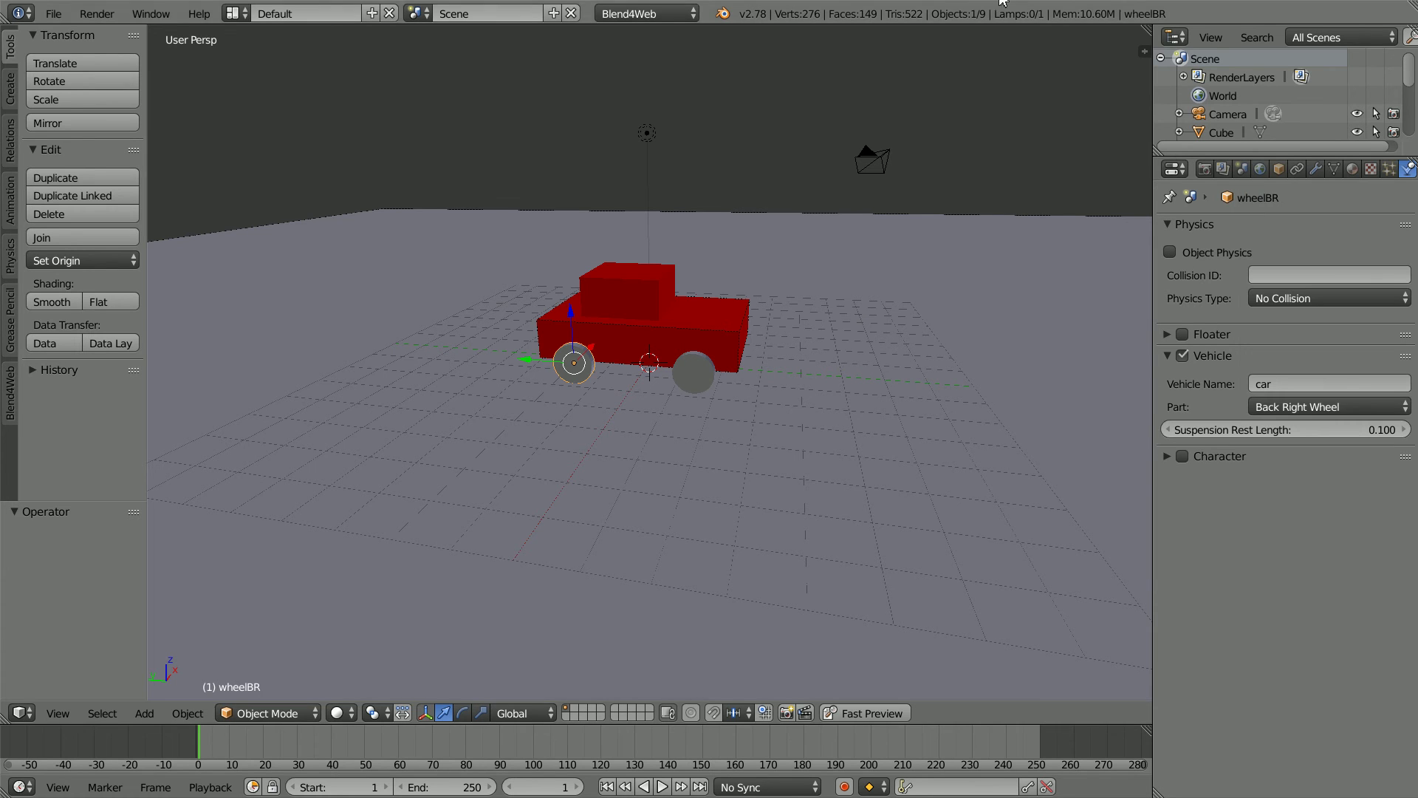
Step: Set the front-right wheel to No Collision, vehicle name car, part Front Right Wheel
right_click(696, 381)
left_click(1256, 302)
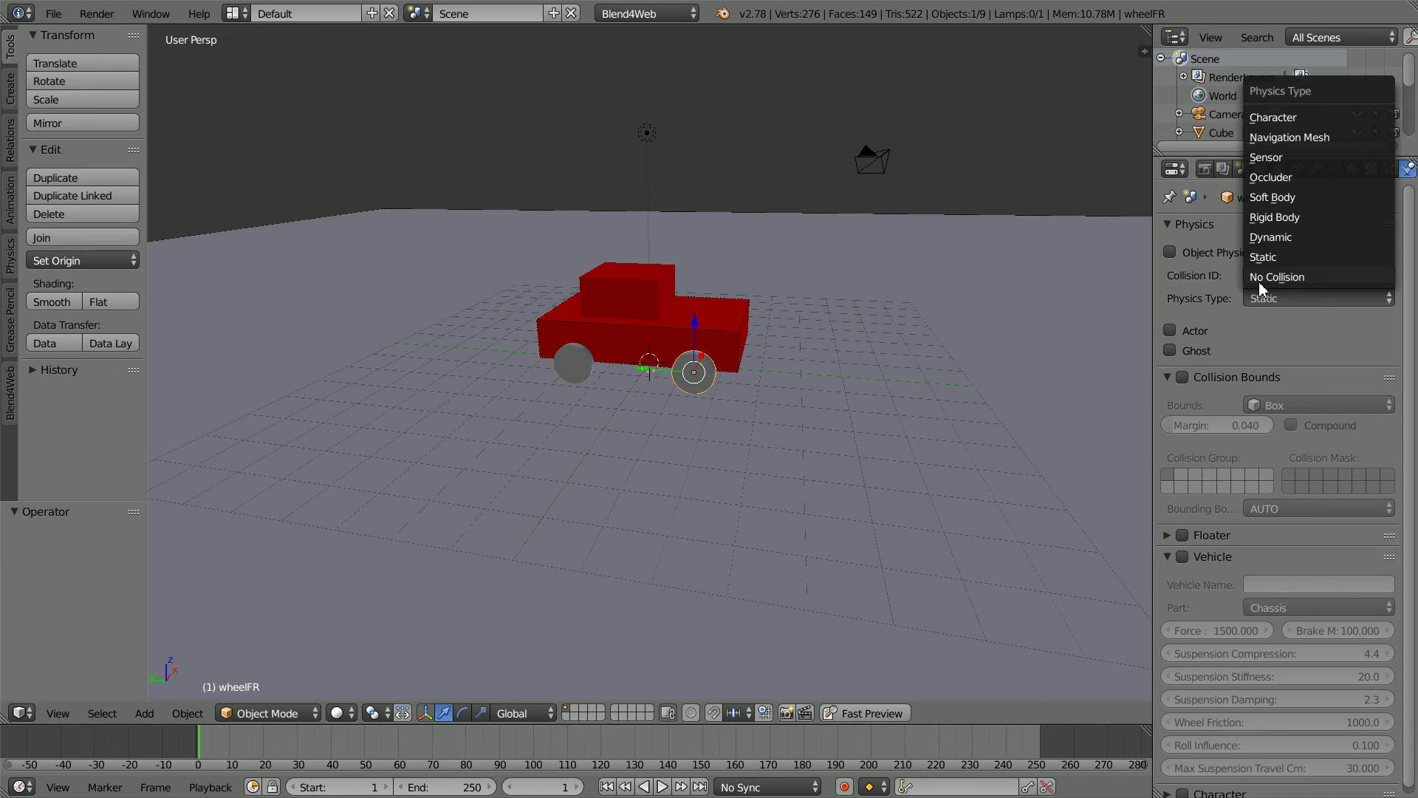
left_click(1261, 283)
left_click(1183, 356)
left_click(1265, 381)
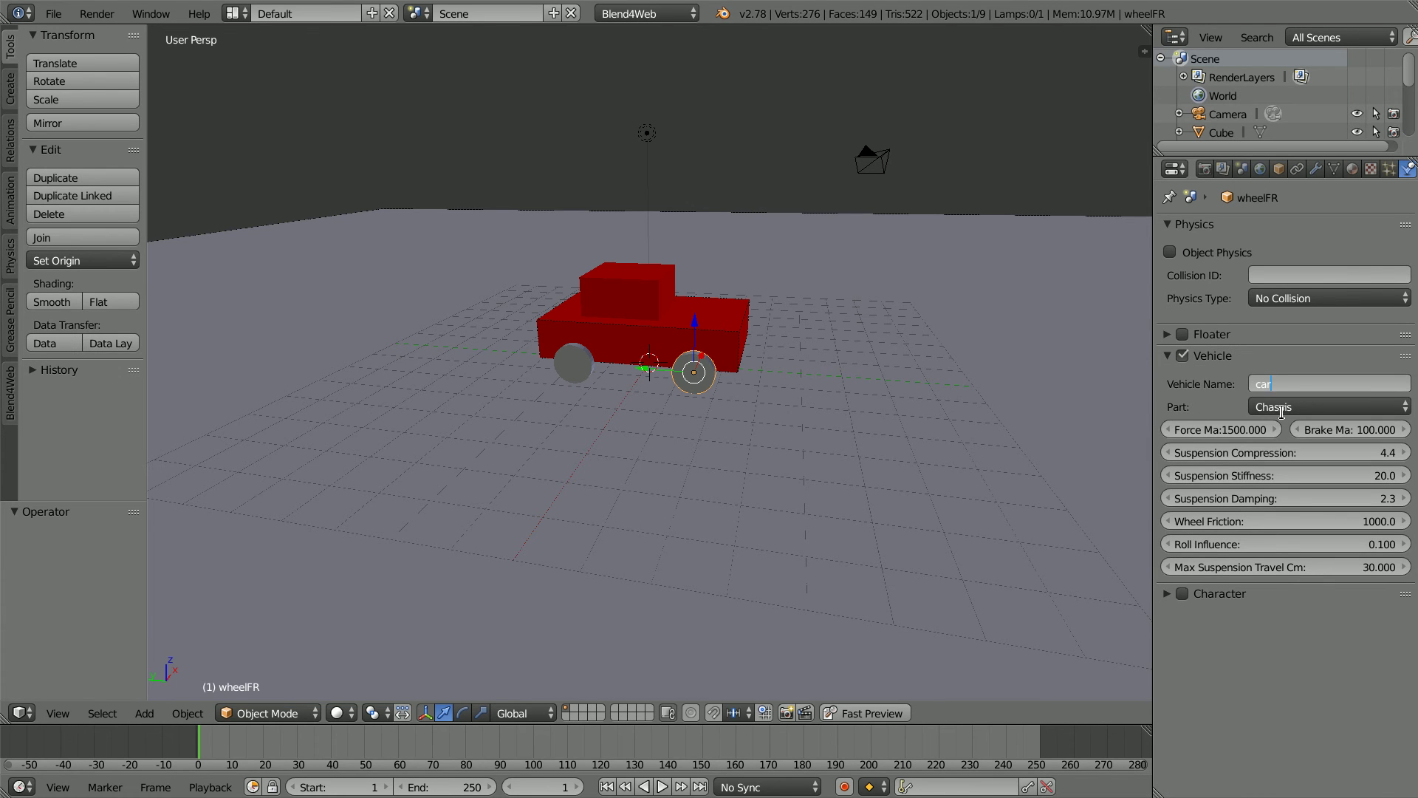
key("Return")
left_click(1279, 409)
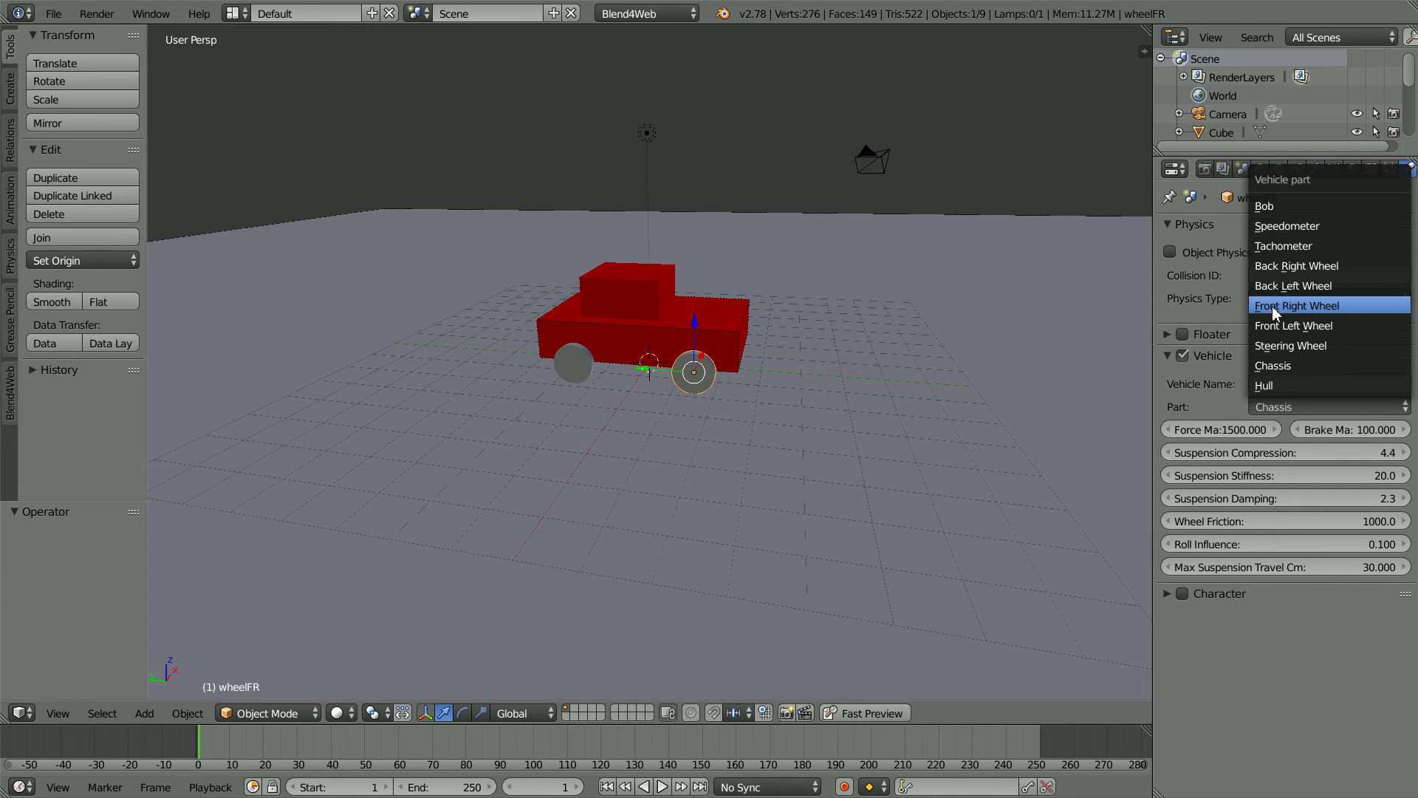
left_click(1320, 303)
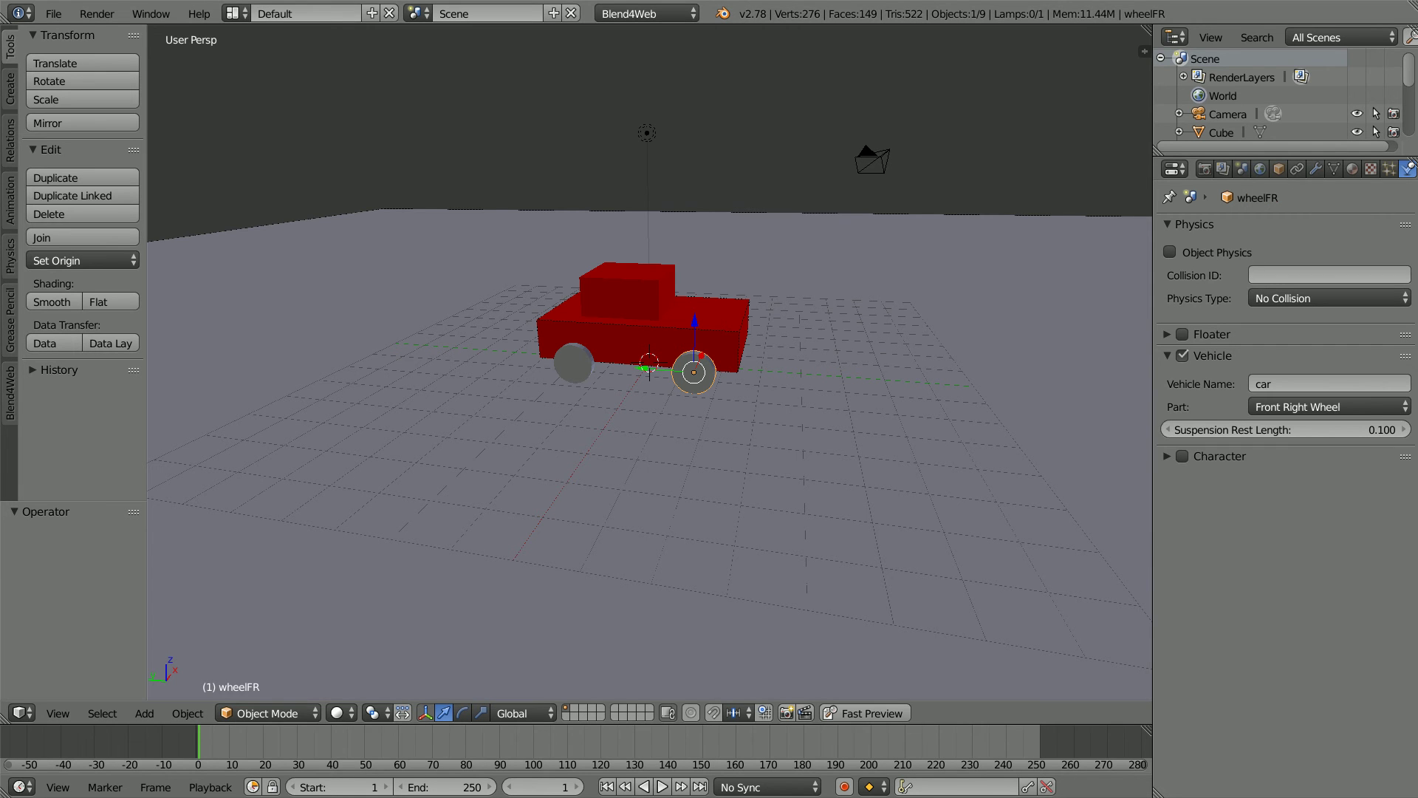
middle_click_drag(848, 265, 688, 317)
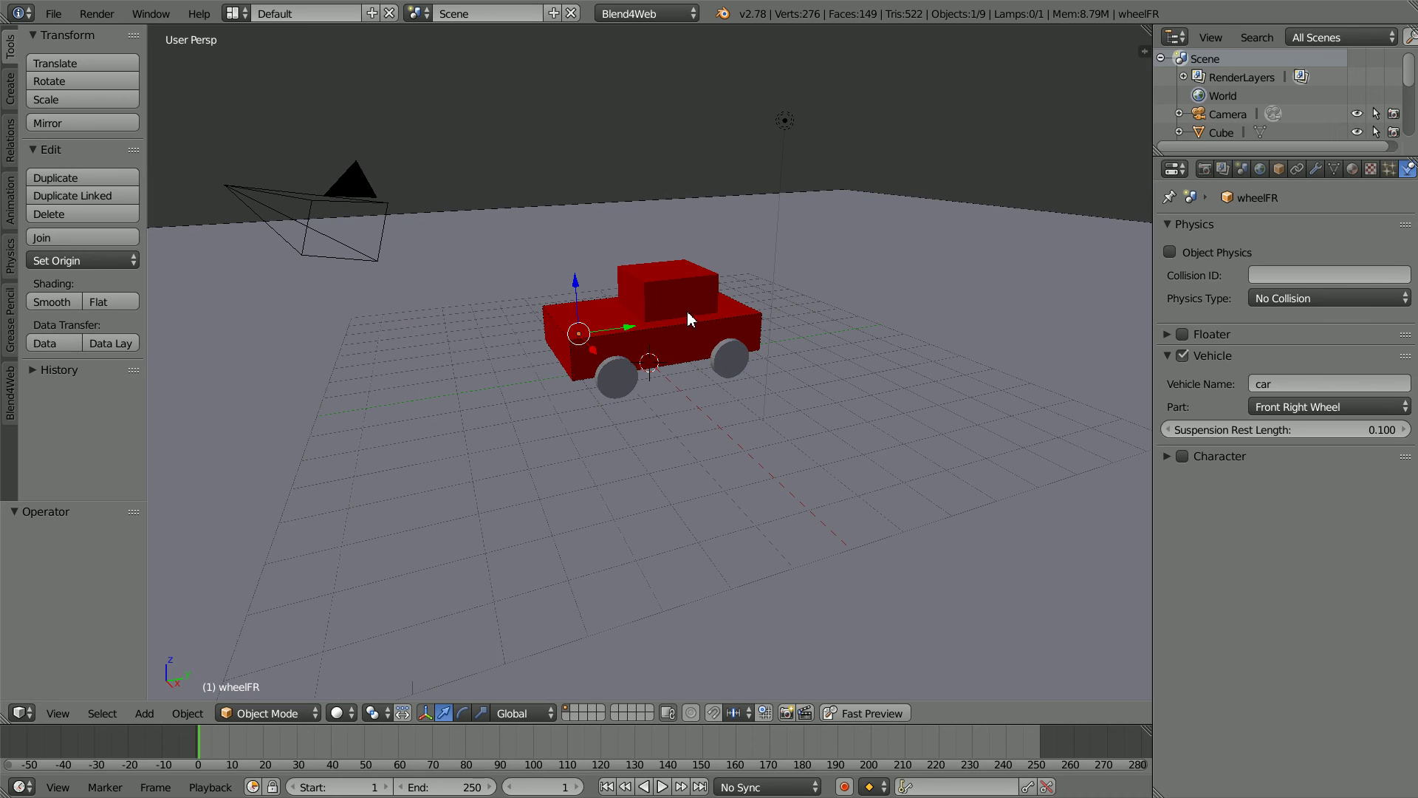
Step: Select the scene camera and pull it far back along its local Z axis
right_click(335, 185)
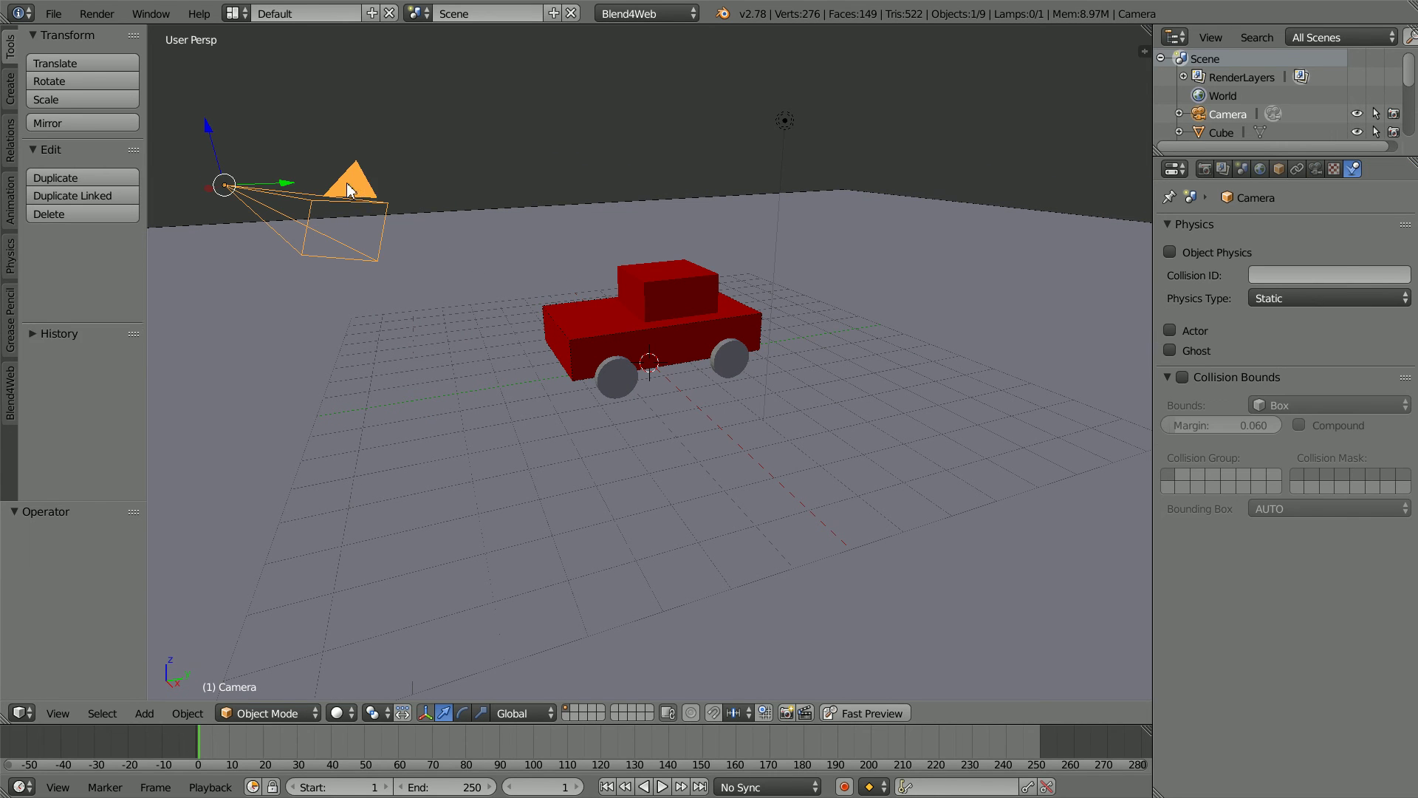
left_click(1278, 169)
scroll(619, 489, "down", 8)
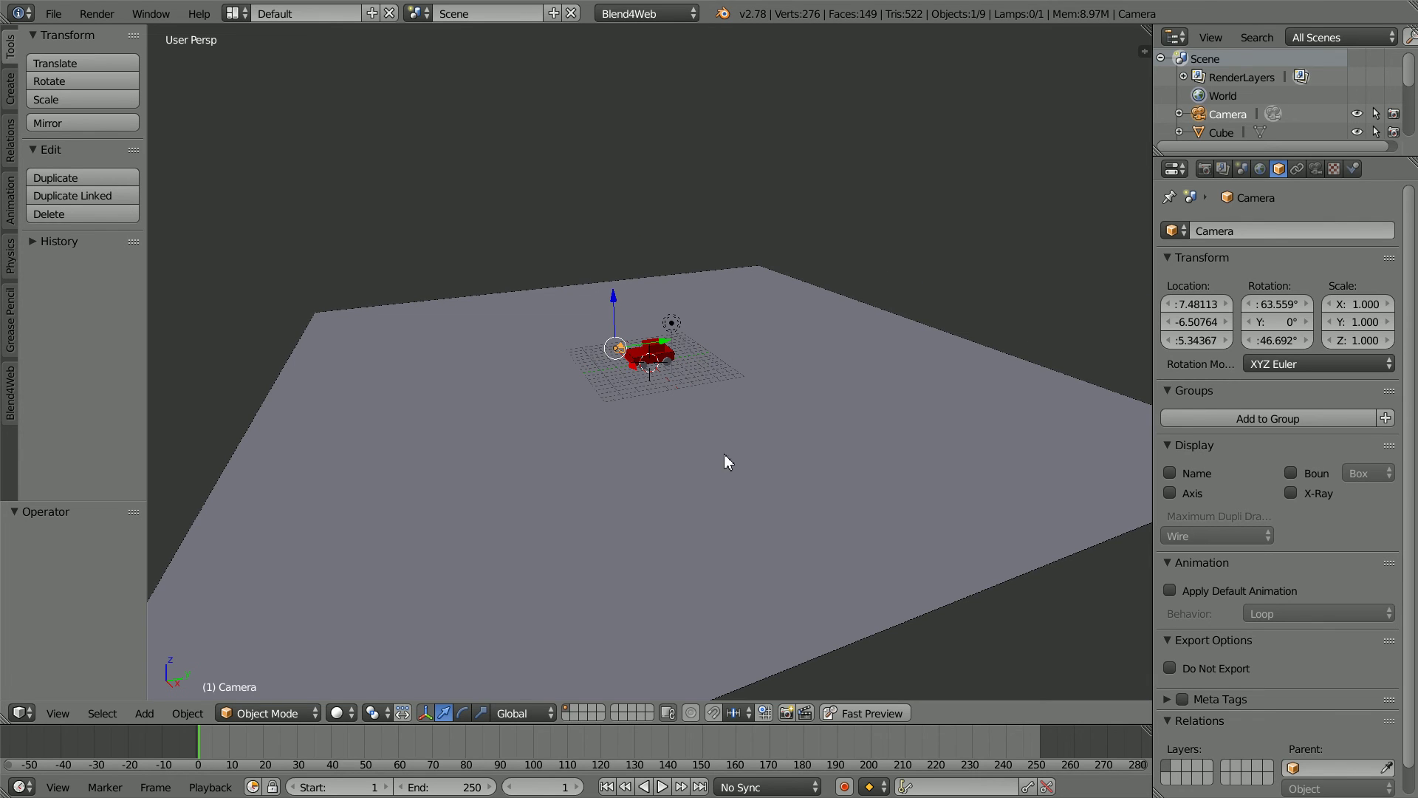
key("g")
key("z")
key("z")
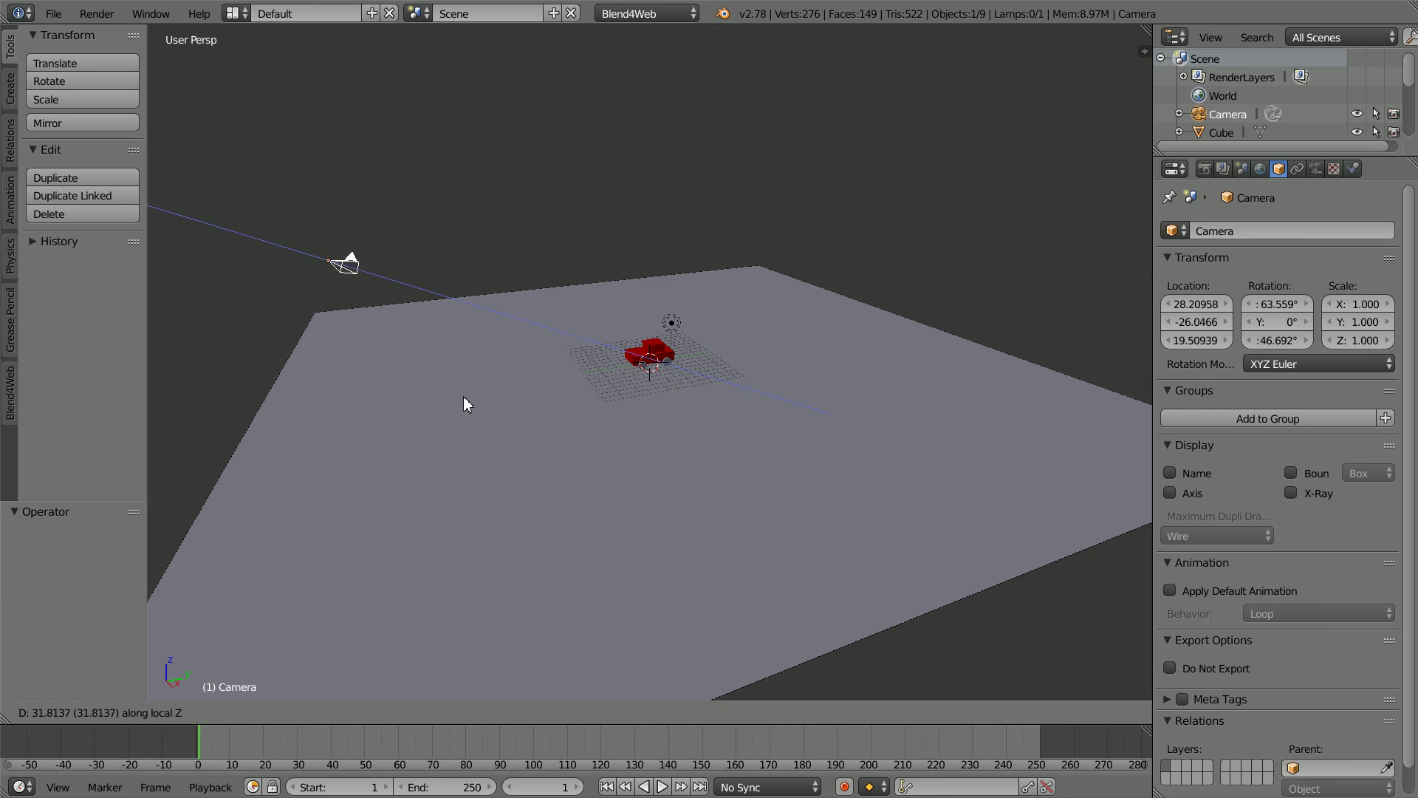
left_click(384, 396)
Step: Look through the scene camera and launch a Fast Preview in the browser
left_click(47, 712)
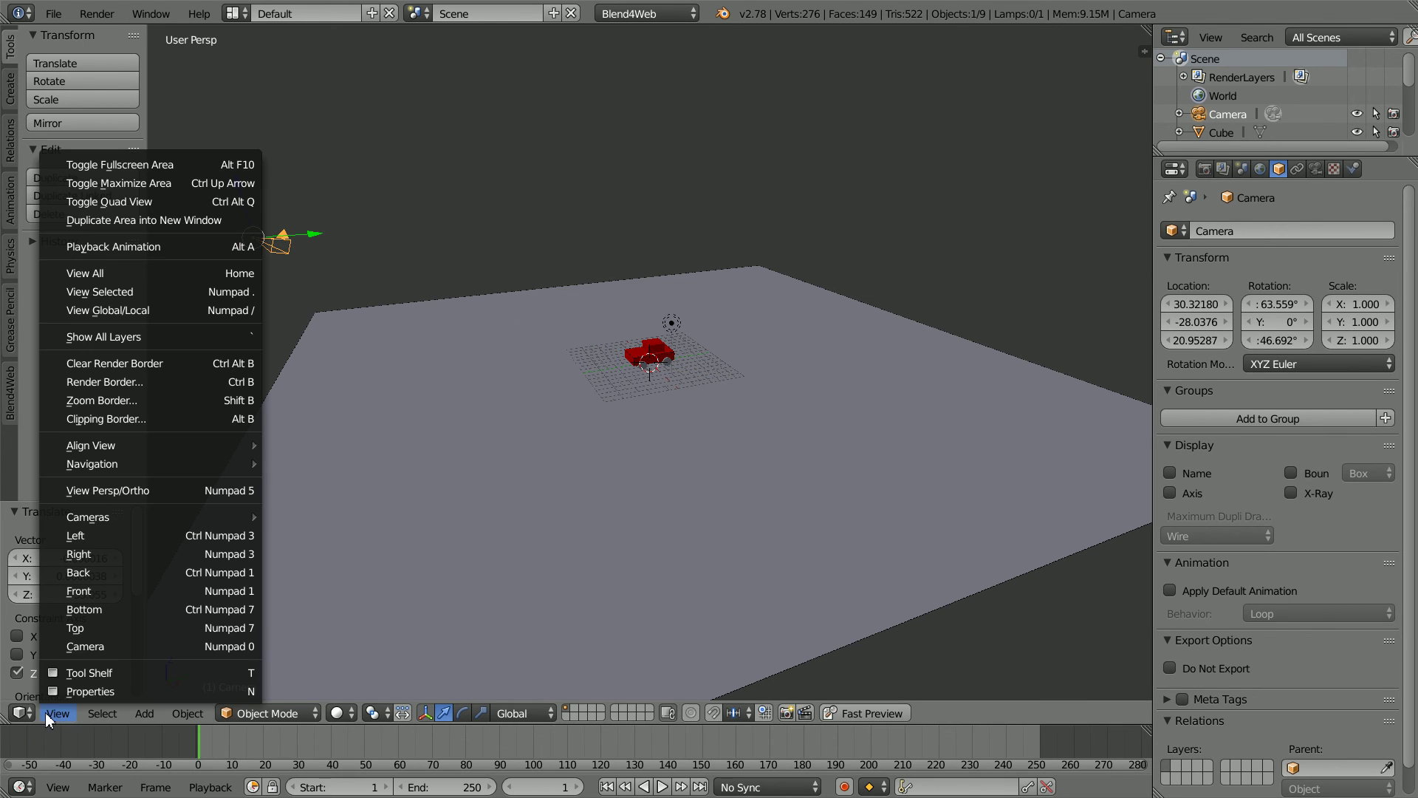
left_click(113, 646)
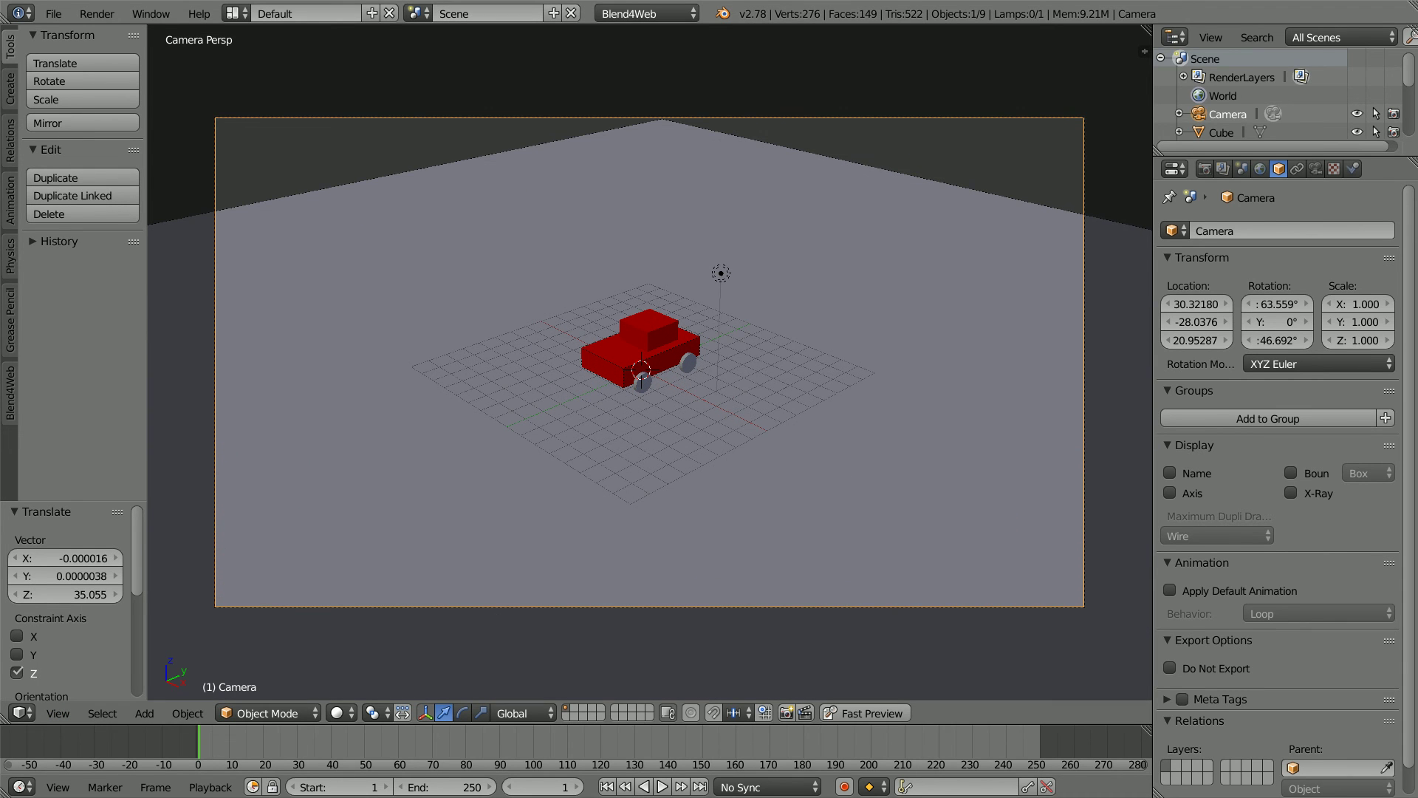
left_click(892, 709)
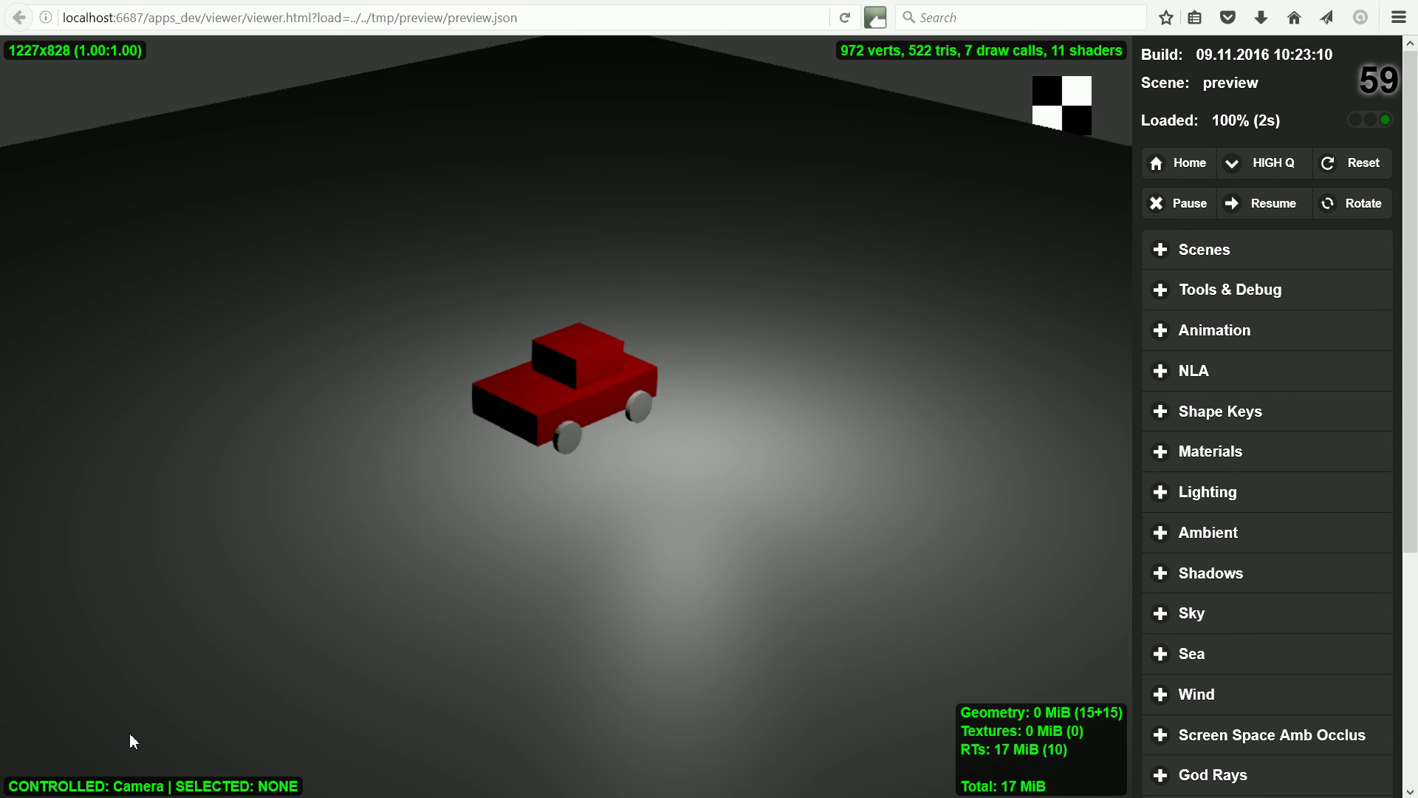
Step: Once the car scene loads in the viewer, release camera control with Q
key("q")
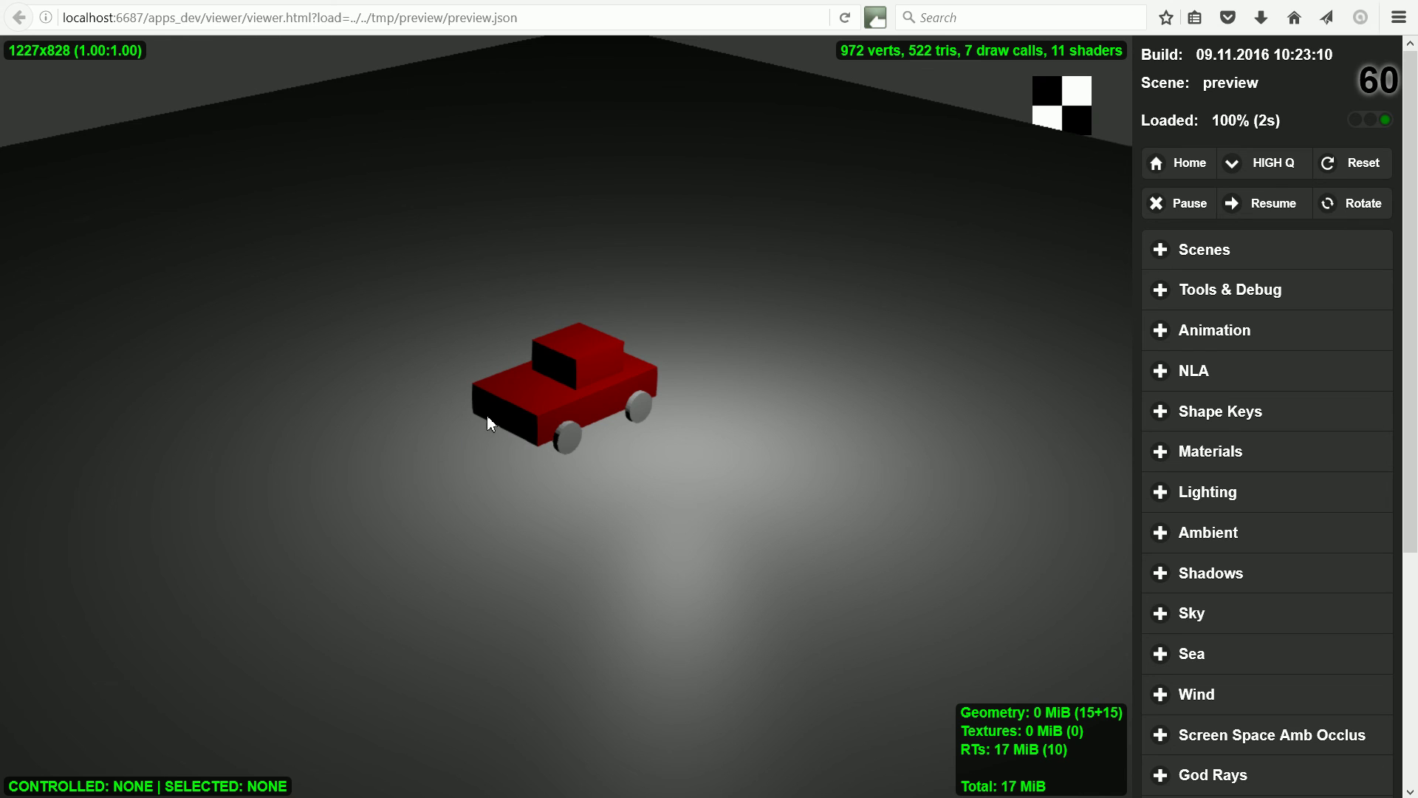
Step: Take control of the car chassis and drive it forward through a left turn with W and A
left_click(526, 400)
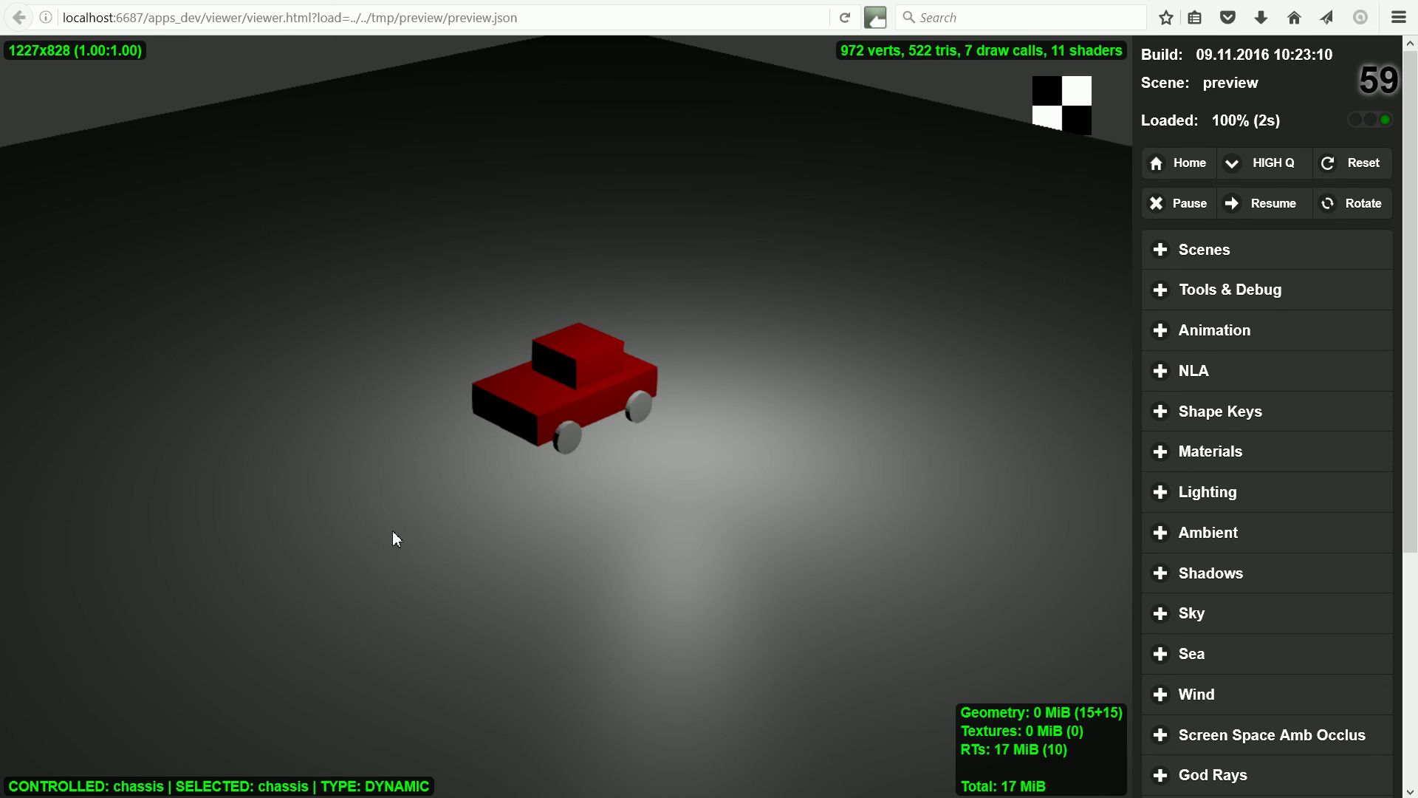
key("w")
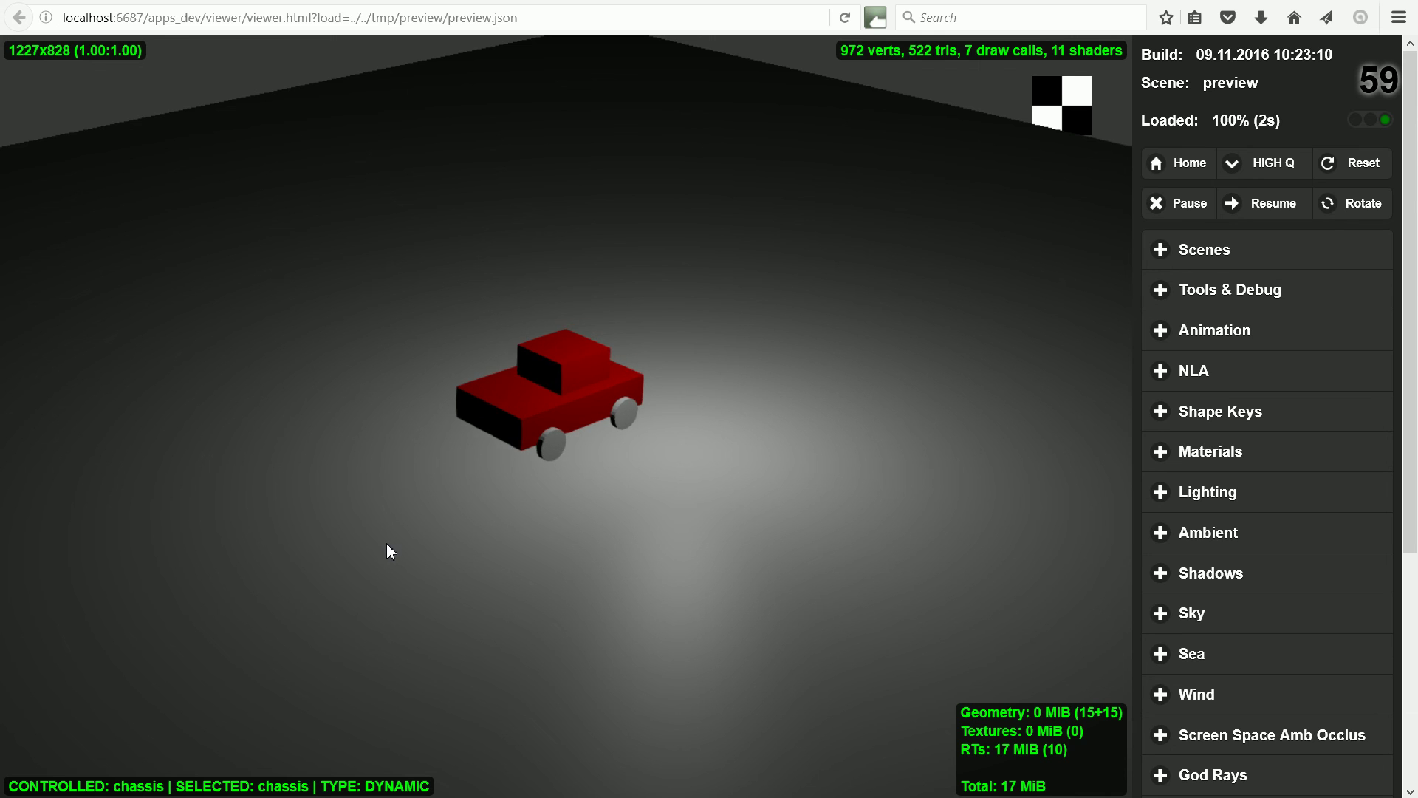
key("w")
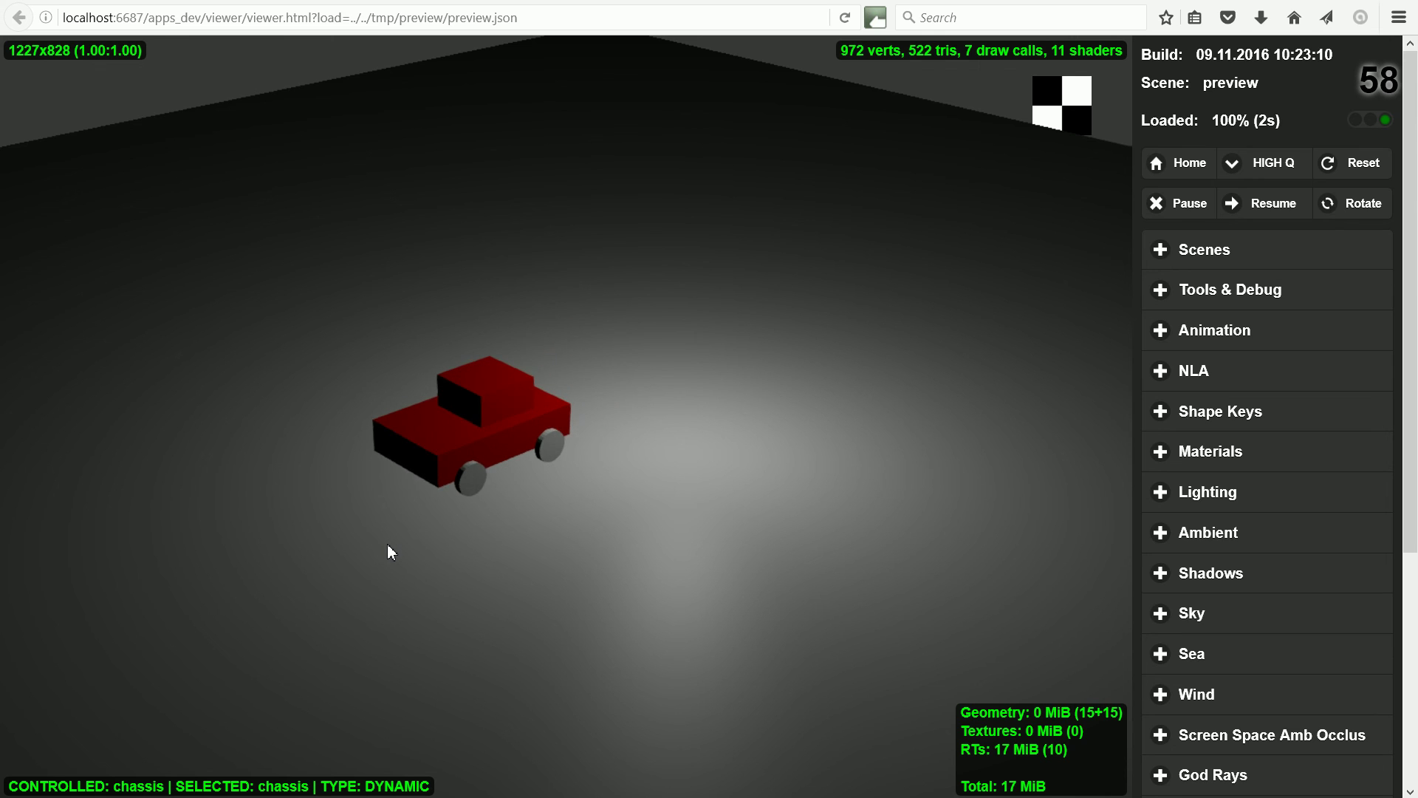
key("a")
key("a")
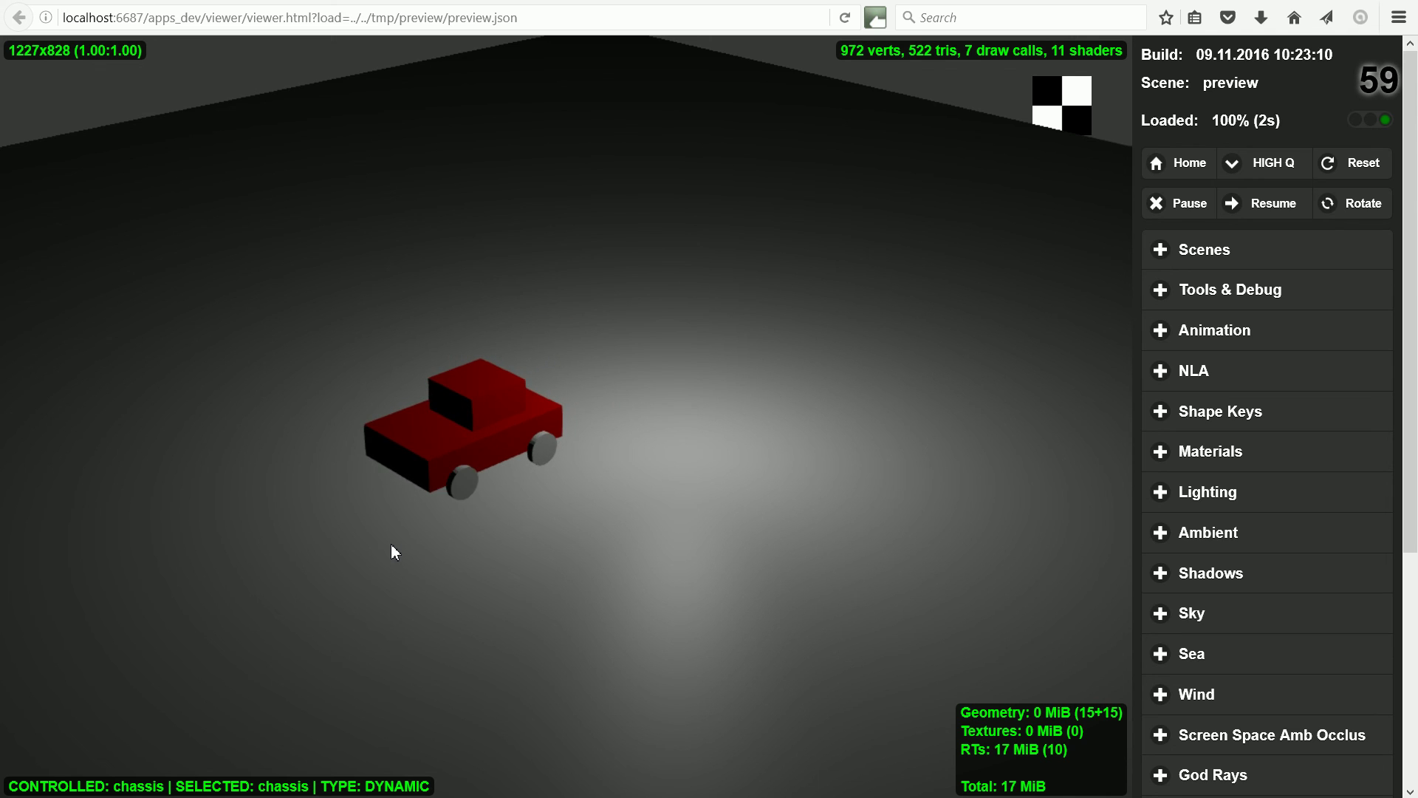
key("a")
key("w")
key("w")
key("a")
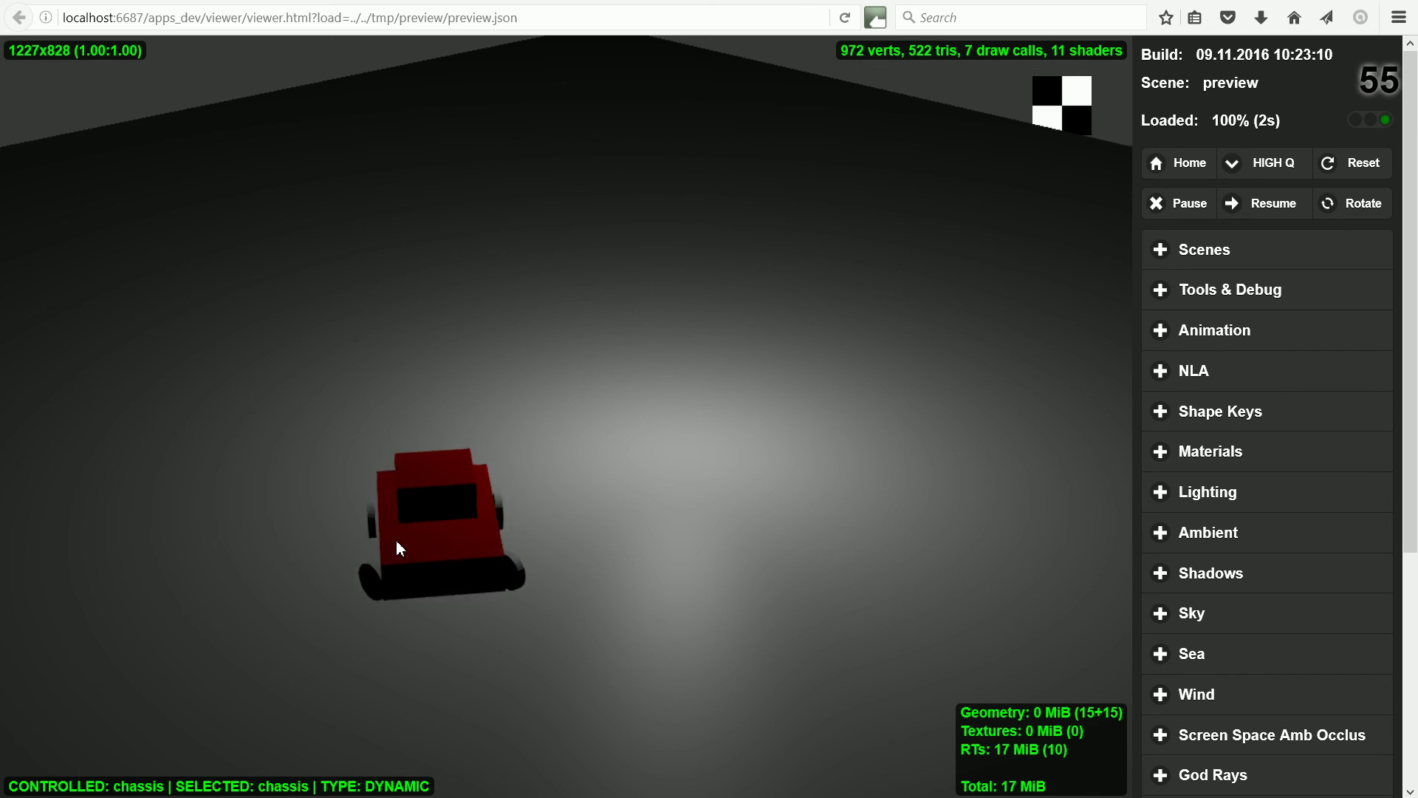
key("w")
key("a")
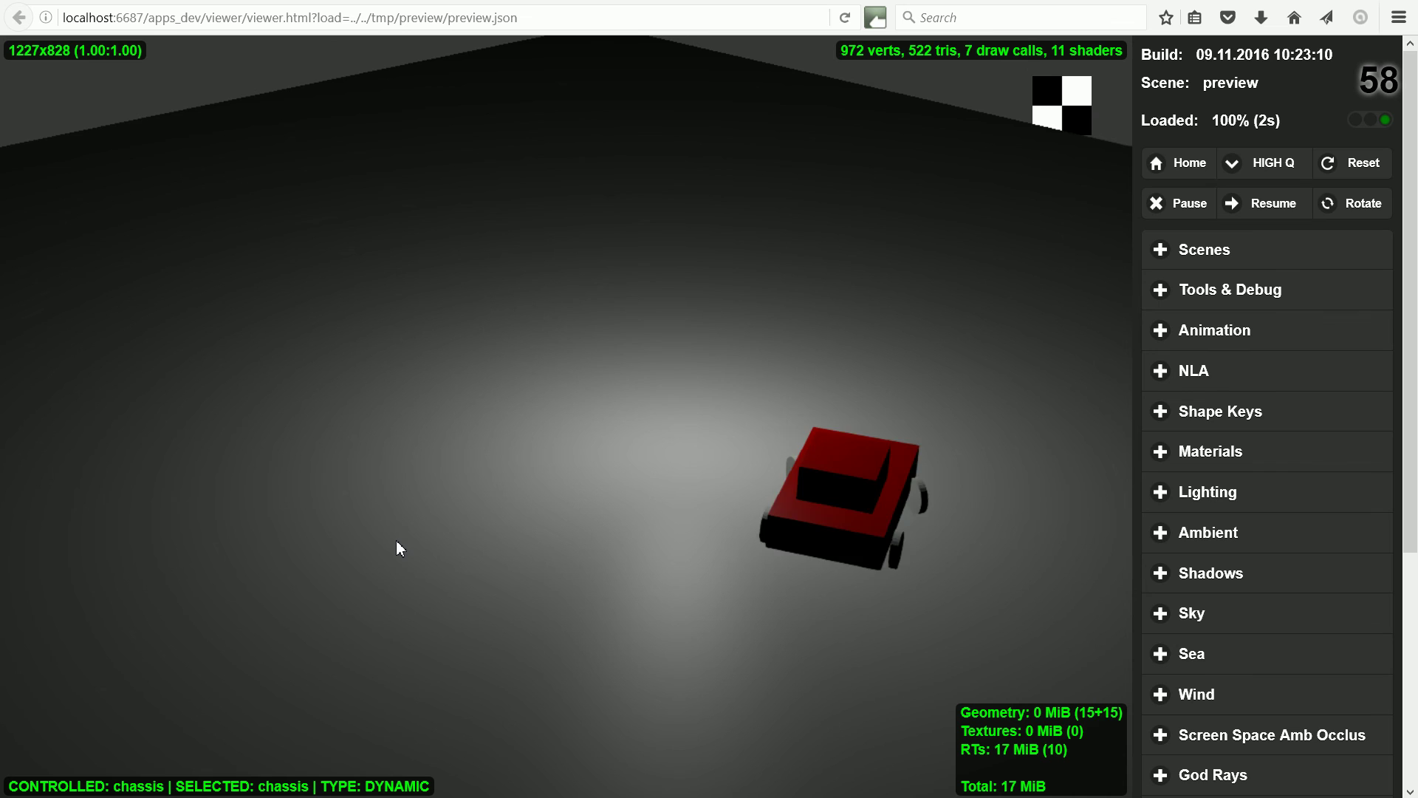
key("w")
key("a")
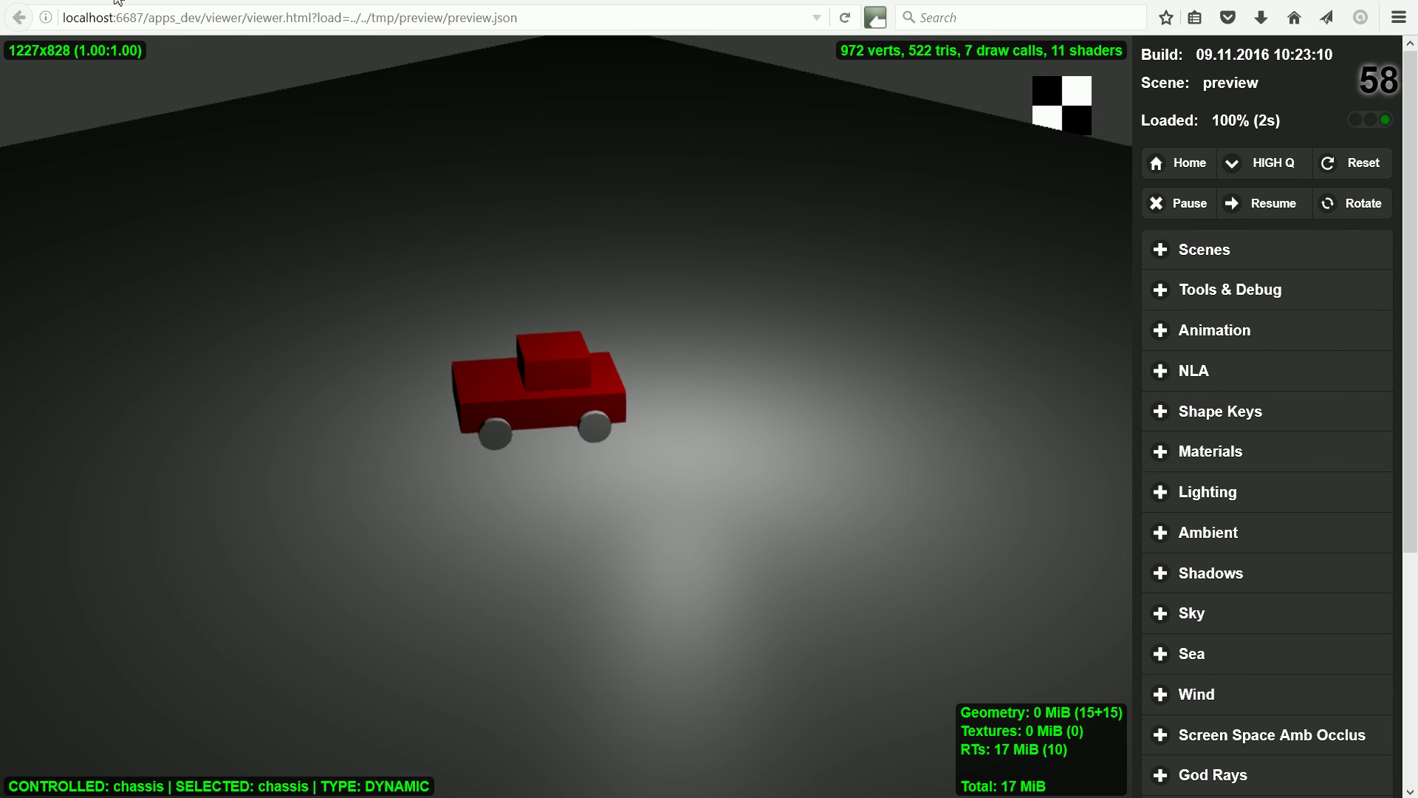
Step: Drive right, brake with S, swing the steering with A/D, then drive a little further
key("w")
key("s")
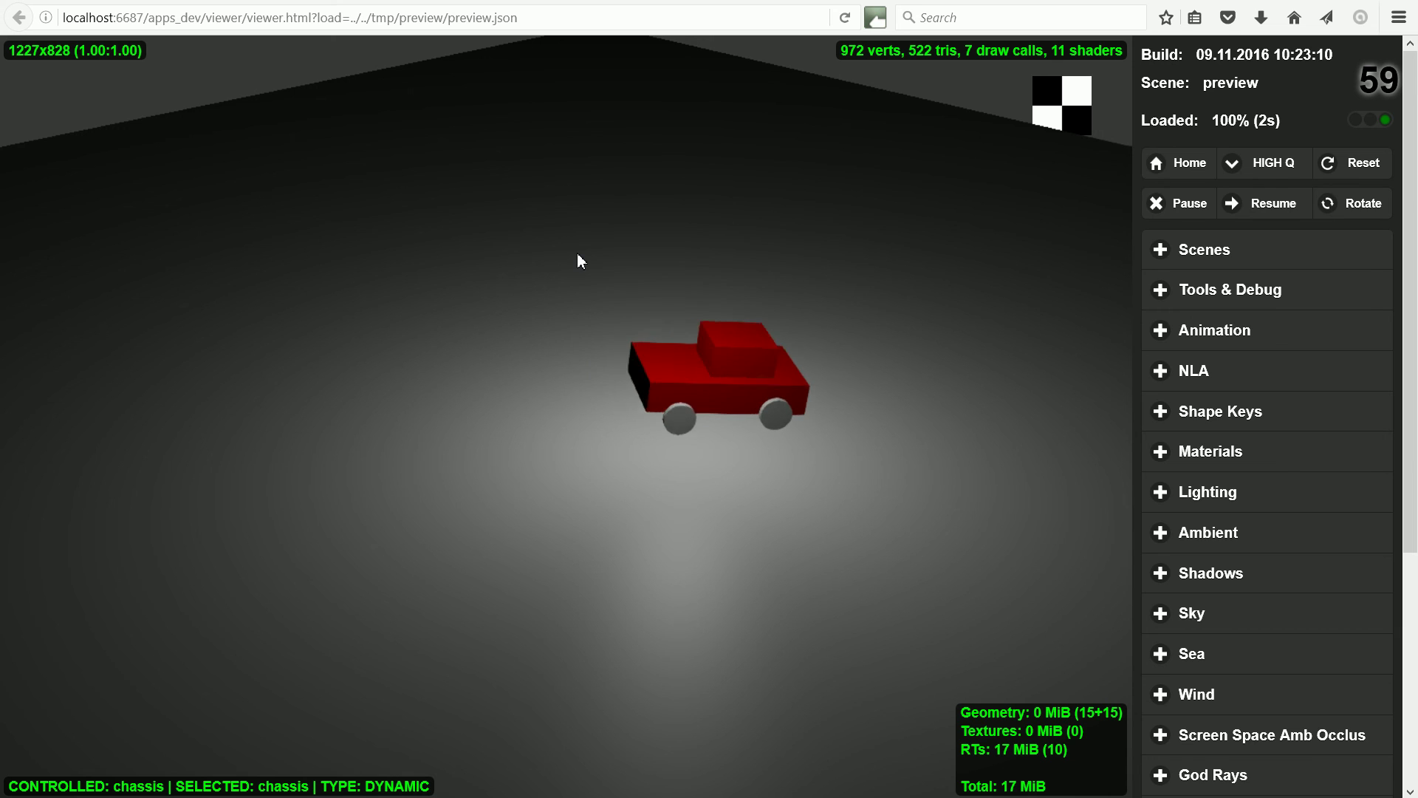
key("a")
key("d")
key("a")
key("d")
key("s")
key("s")
key("d")
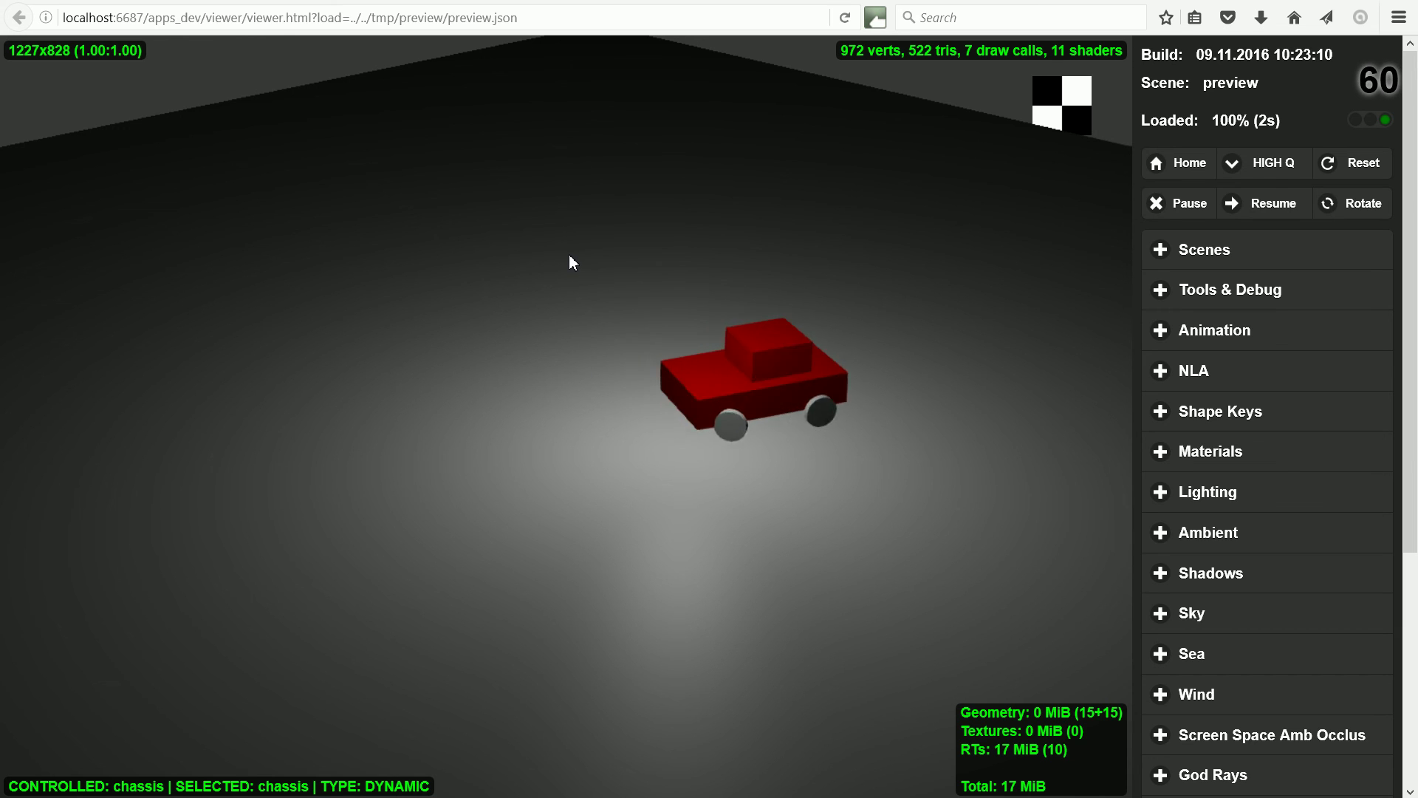
key("w")
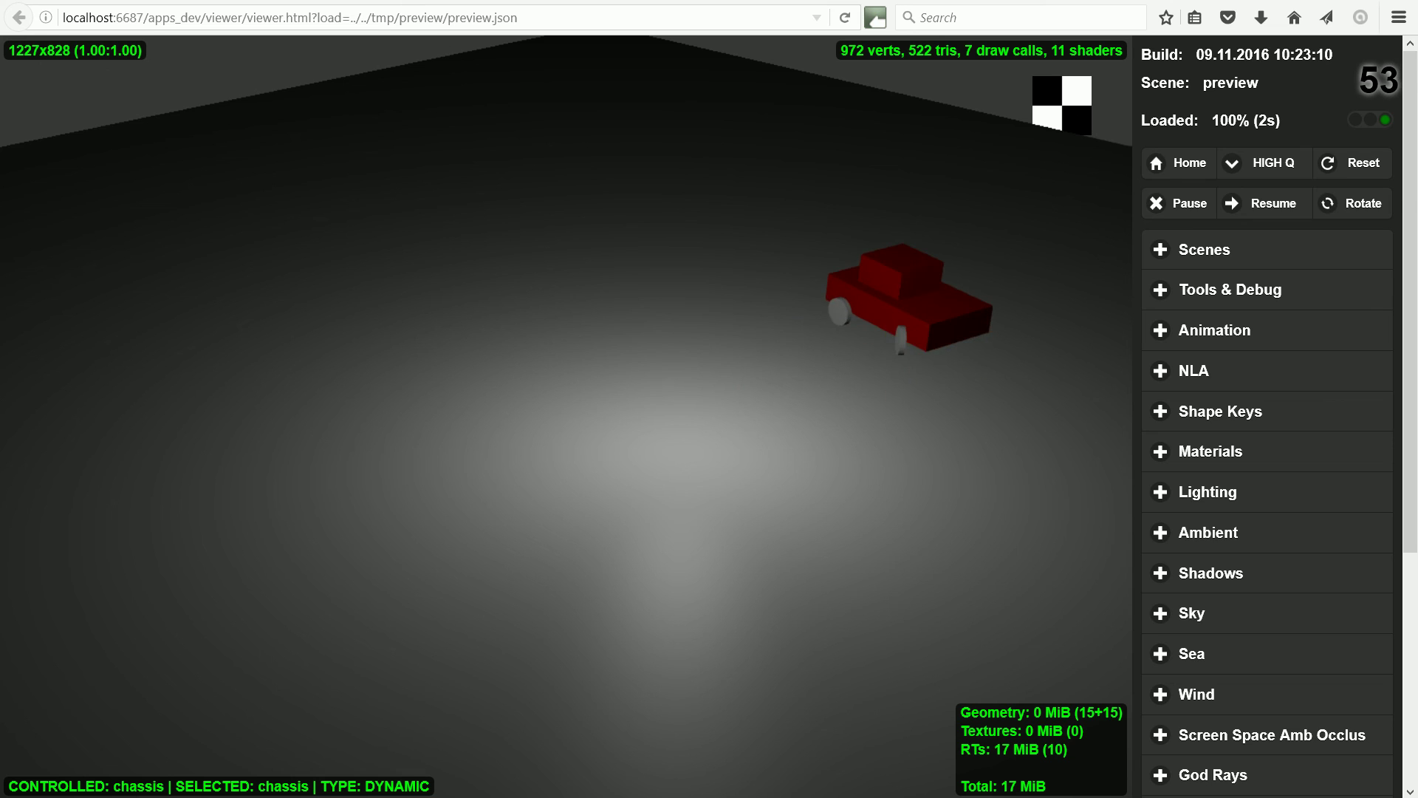